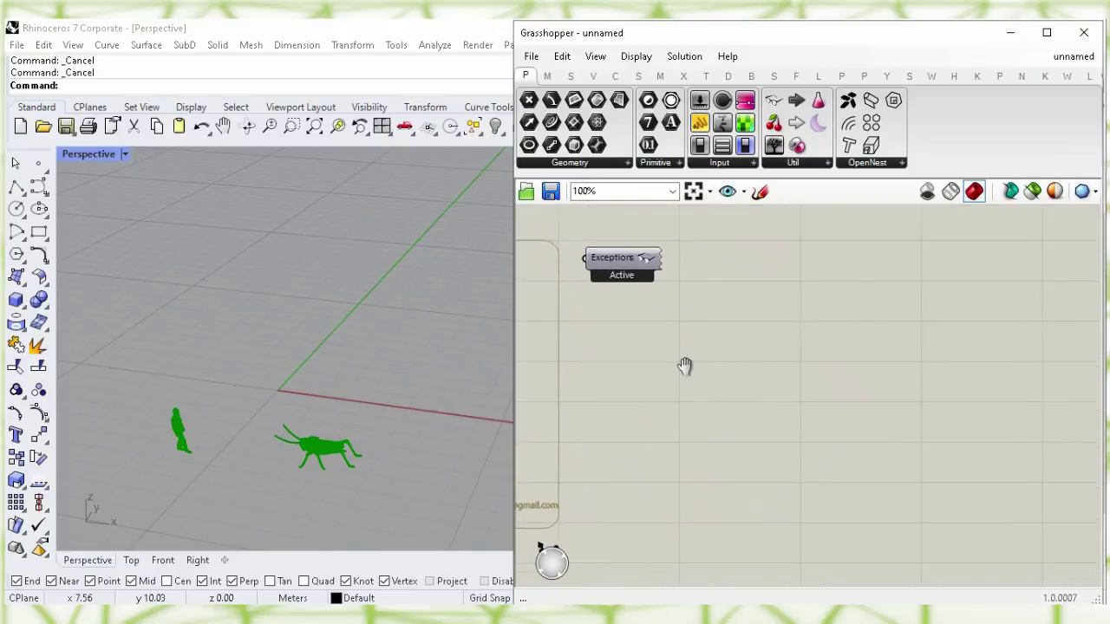
Add a Construct Point component to the empty canvas area.
double_click(817, 343)
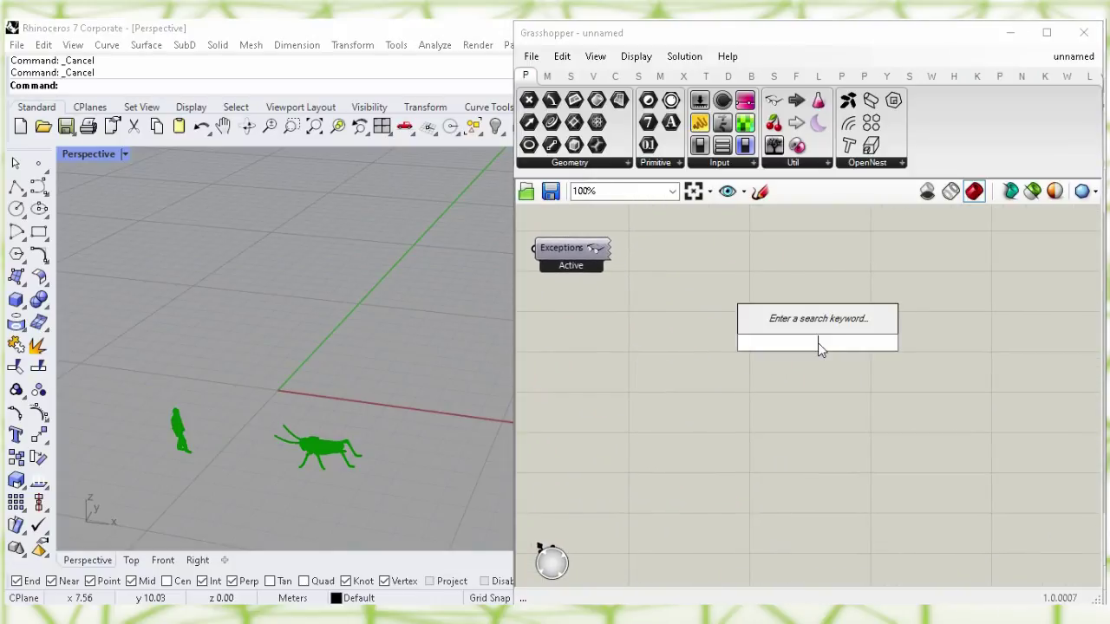
type("con")
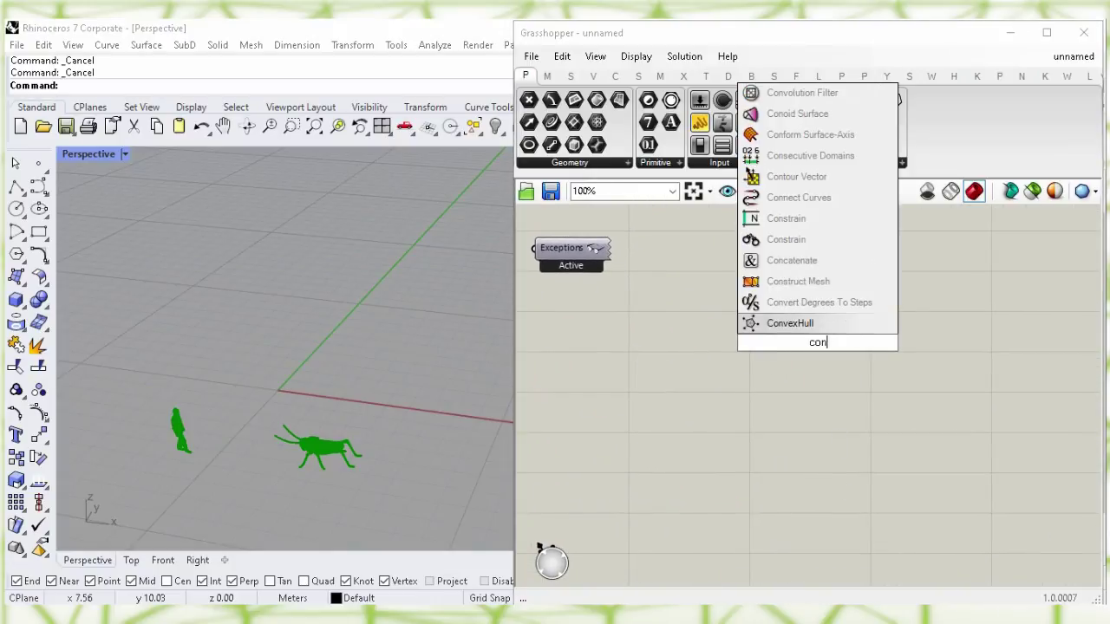
type("struct p")
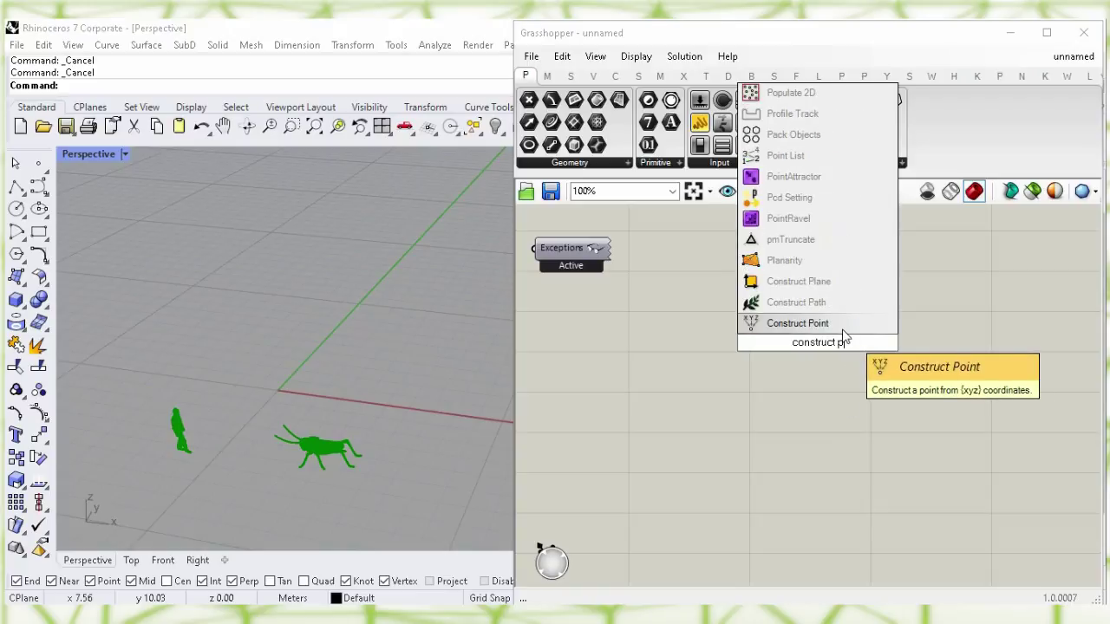
key("Return")
left_click(891, 460)
Add a Circle component with Plane and Radius inputs below and to the right of Construct Point.
right_click_drag(933, 466, 820, 430)
double_click(872, 388)
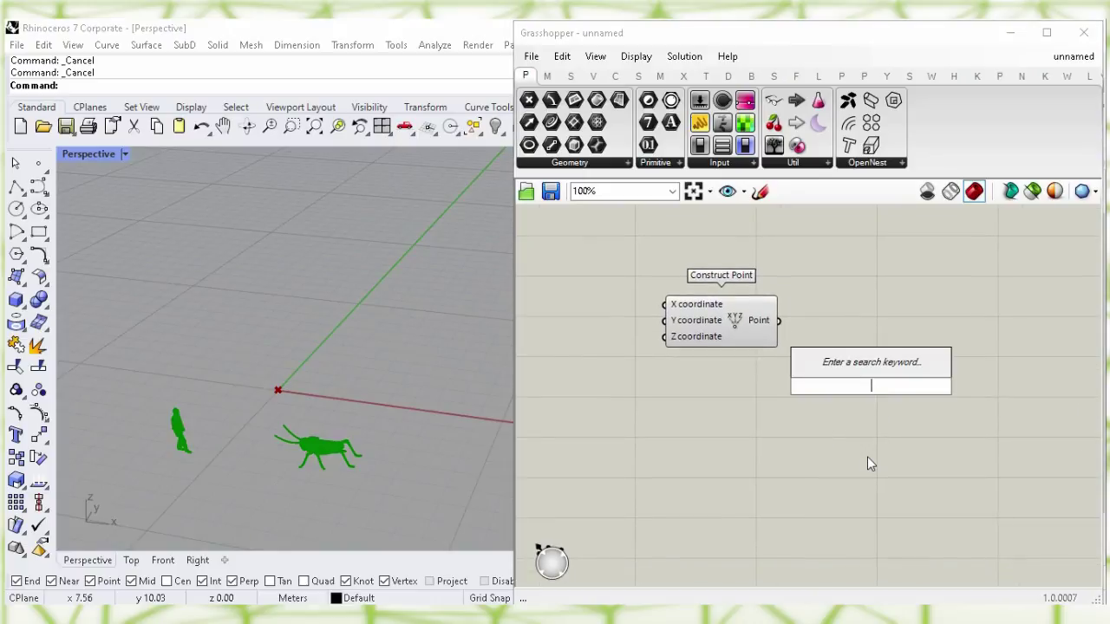
type("cir")
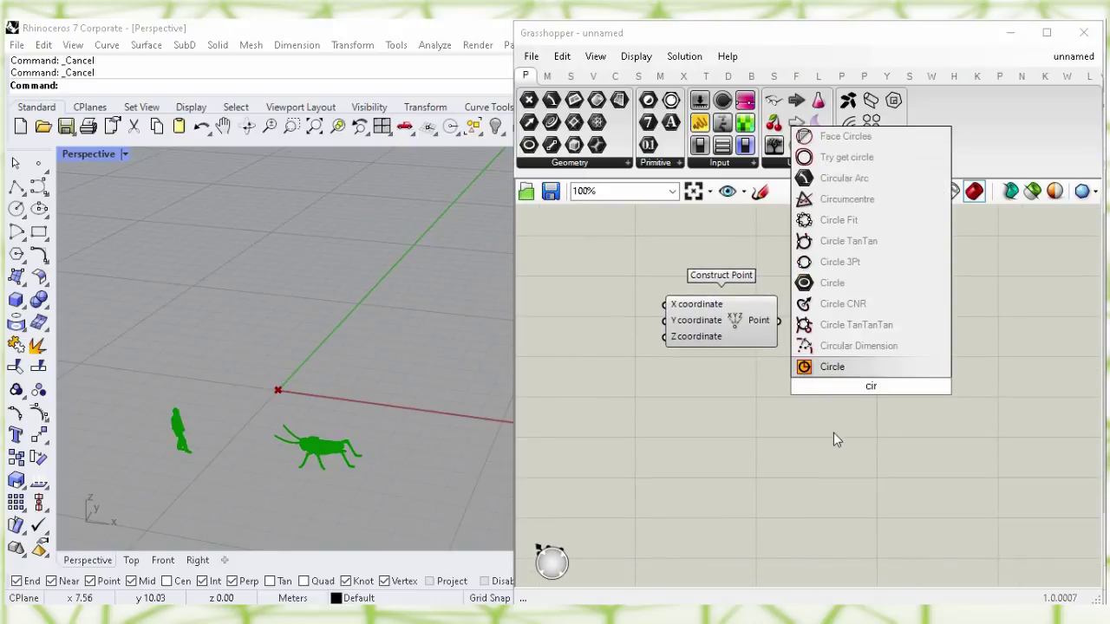
left_click(868, 372)
left_click_drag(868, 391, 874, 399)
left_click(842, 366)
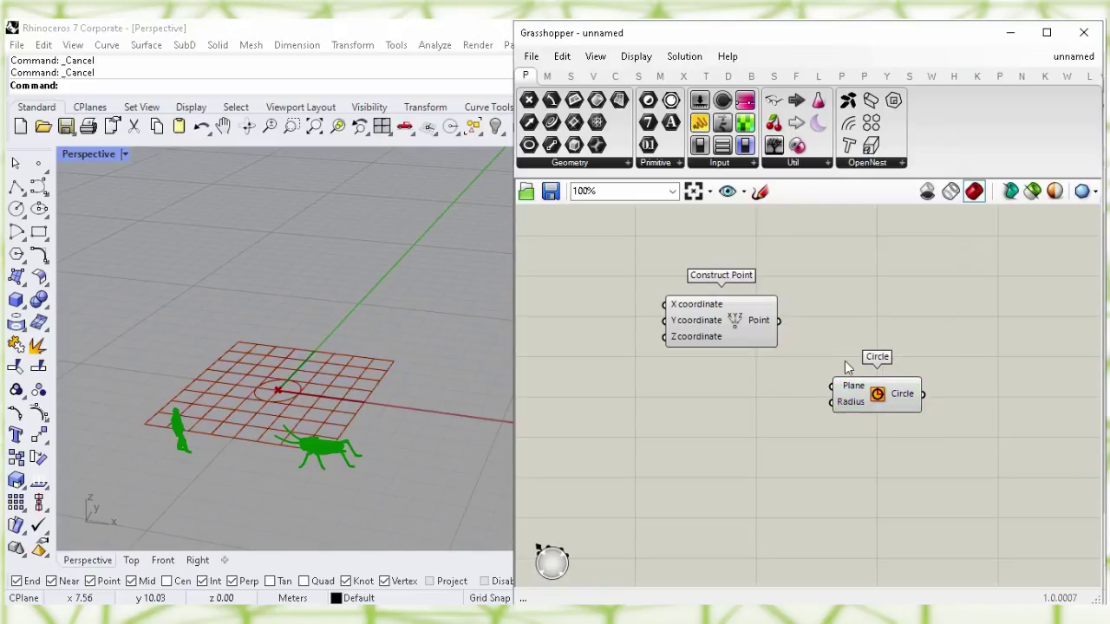
Connect the Construct Point's Point output to the Circle's Plane input and shift Construct Point slightly closer.
left_click_drag(779, 326, 831, 385)
left_click_drag(718, 330, 745, 326)
left_click(768, 437)
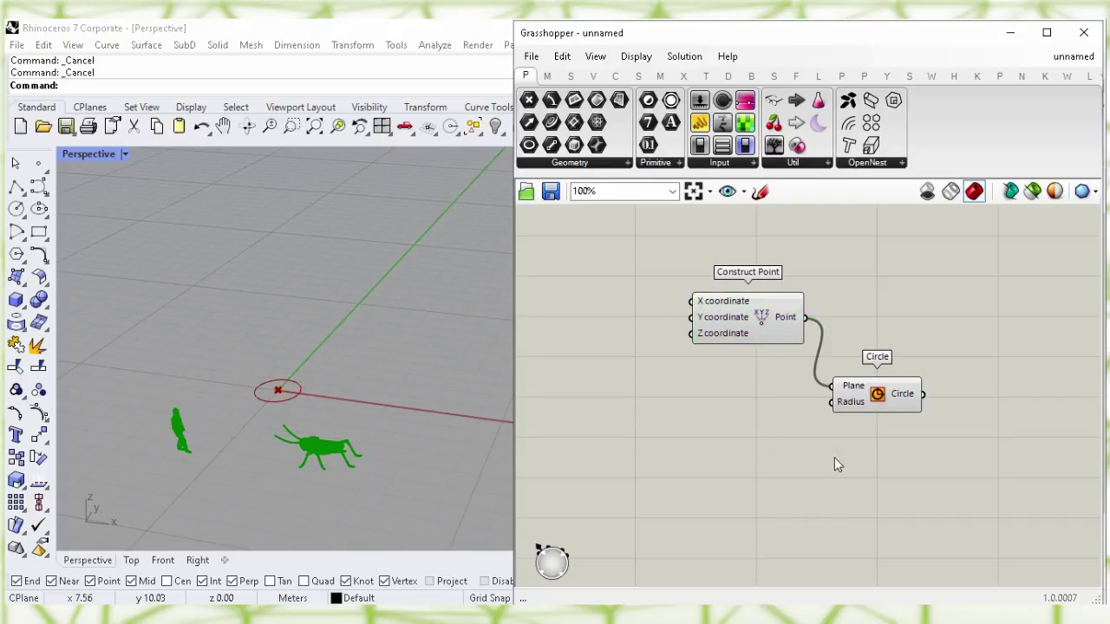
Create a number slider with the value 3.6 and connect it to the Circle's Radius input.
mouse_move(850, 403)
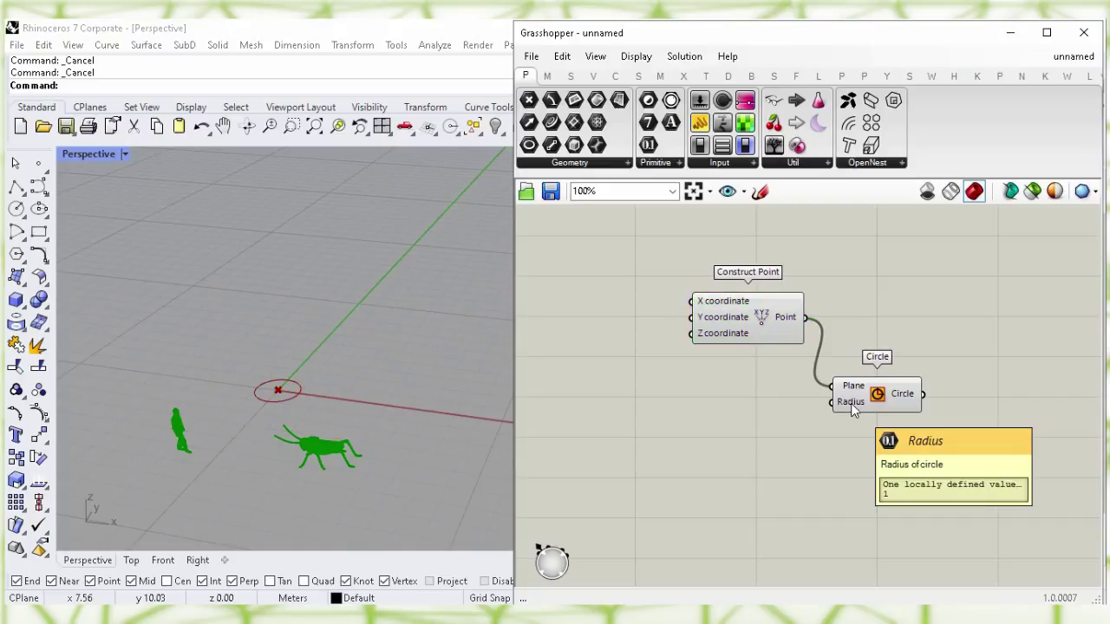
right_click_drag(684, 410, 729, 412)
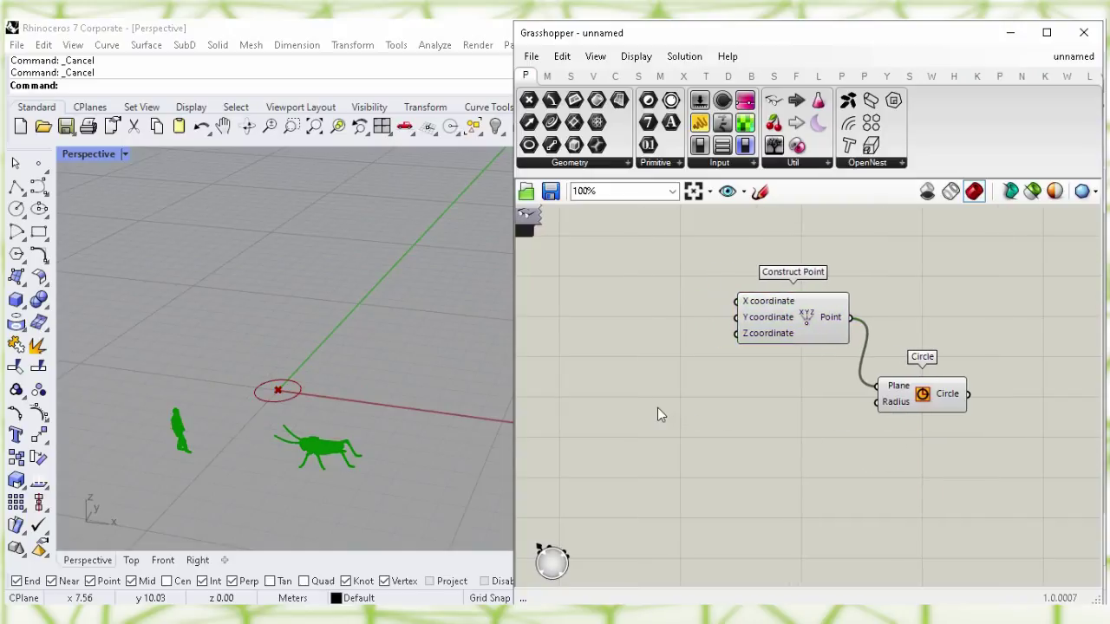
double_click(657, 407)
type("3.6")
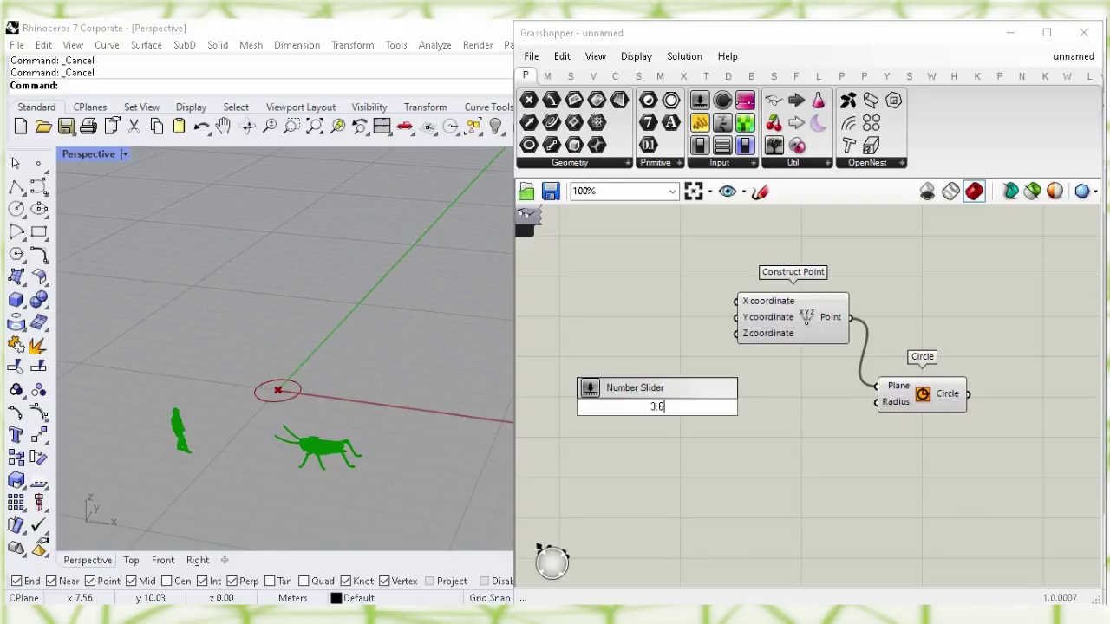
key("Return")
left_click_drag(669, 426, 655, 412)
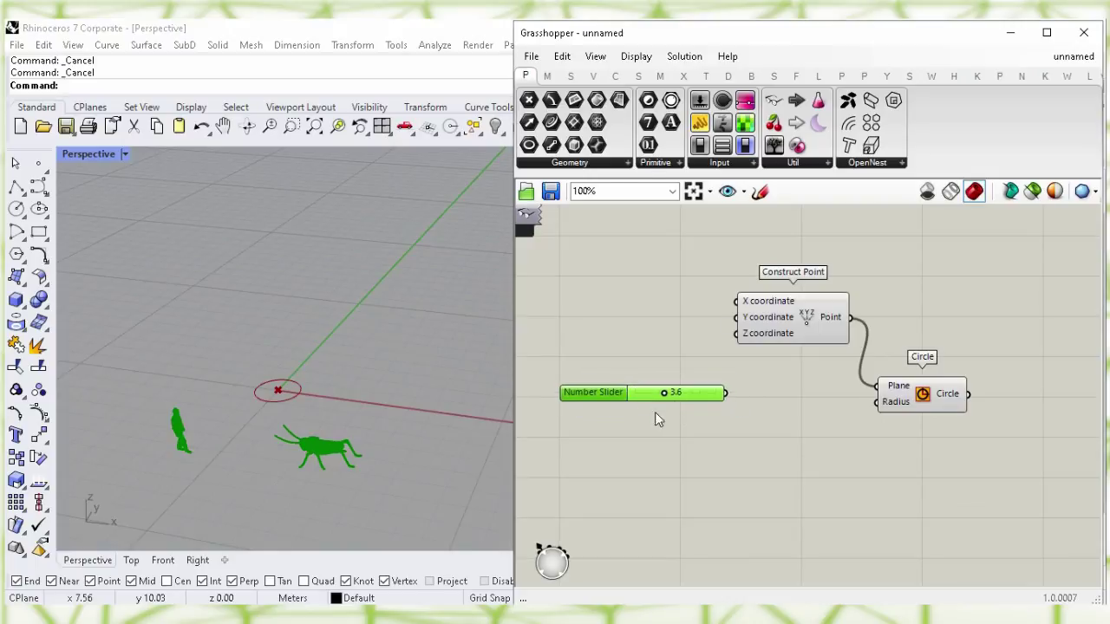
left_click_drag(726, 393, 903, 394)
left_click_drag(654, 398, 630, 398)
left_click(661, 296)
Connect the 3.6 slider to Construct Point's X coordinate as well, and turn off the Construct Point preview.
mouse_move(762, 305)
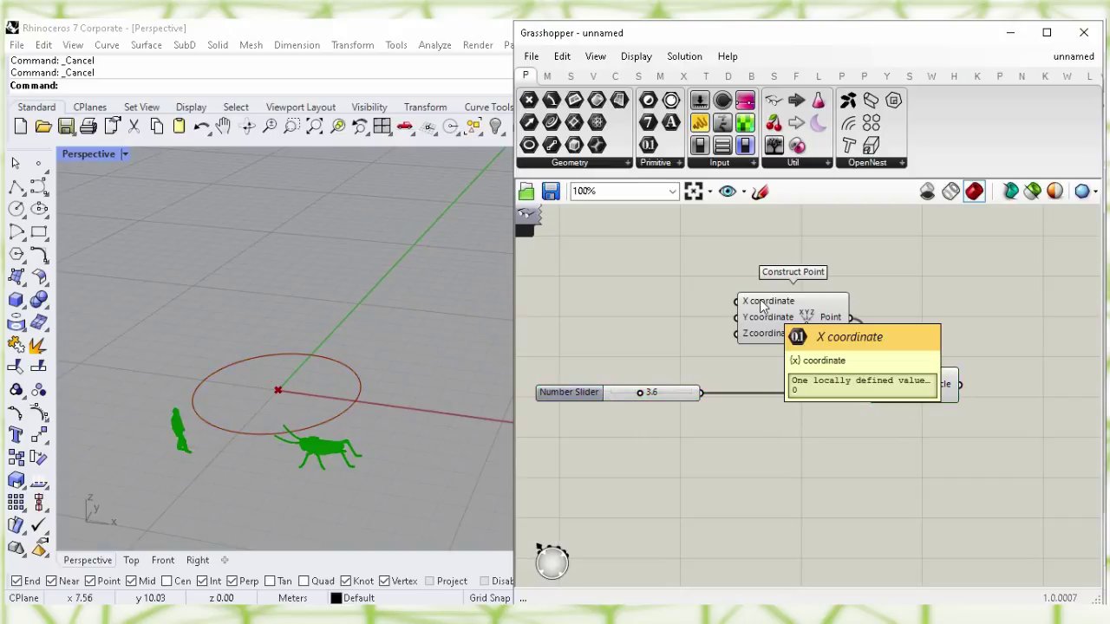
left_click_drag(705, 391, 736, 301)
left_click(813, 339)
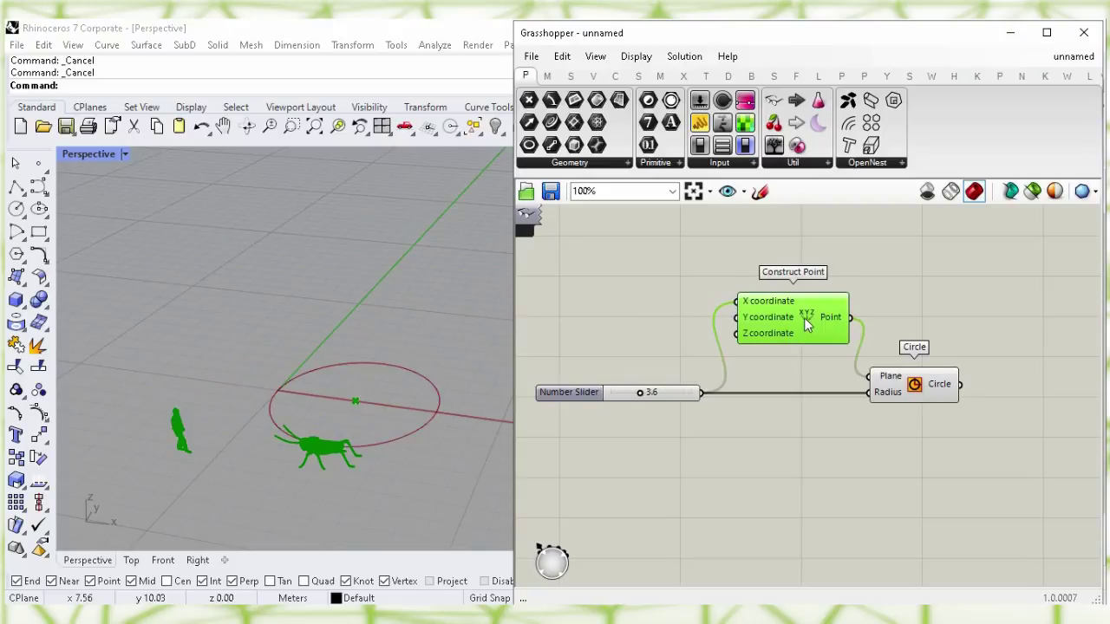
right_click(803, 318)
left_click(980, 352)
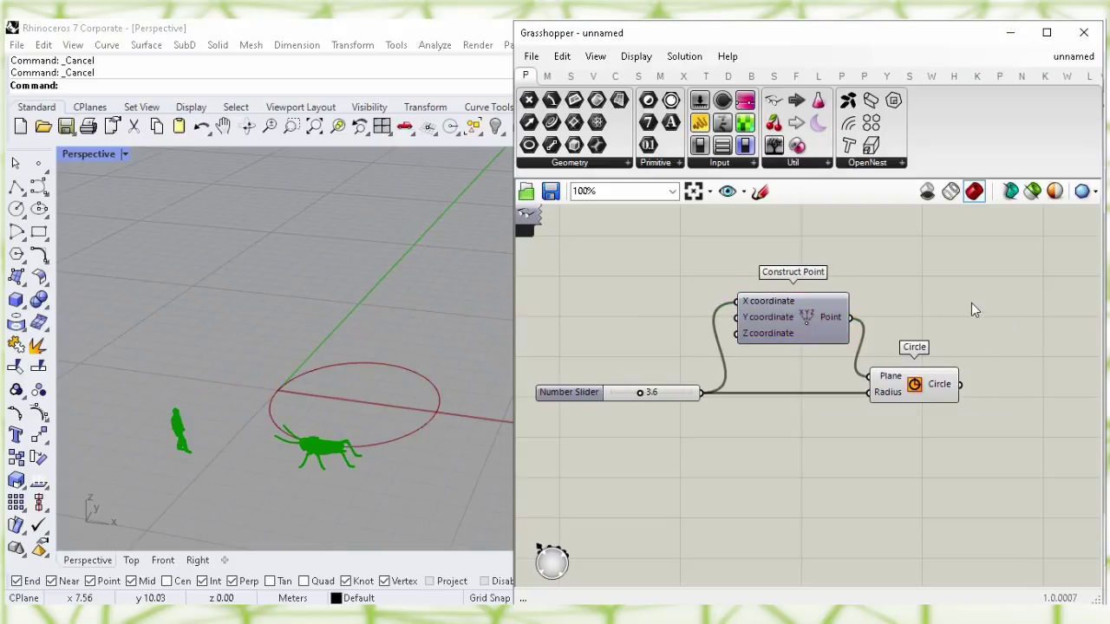
Add a Polar Array component after the Circle component.
right_click_drag(993, 332, 655, 282)
double_click(785, 362)
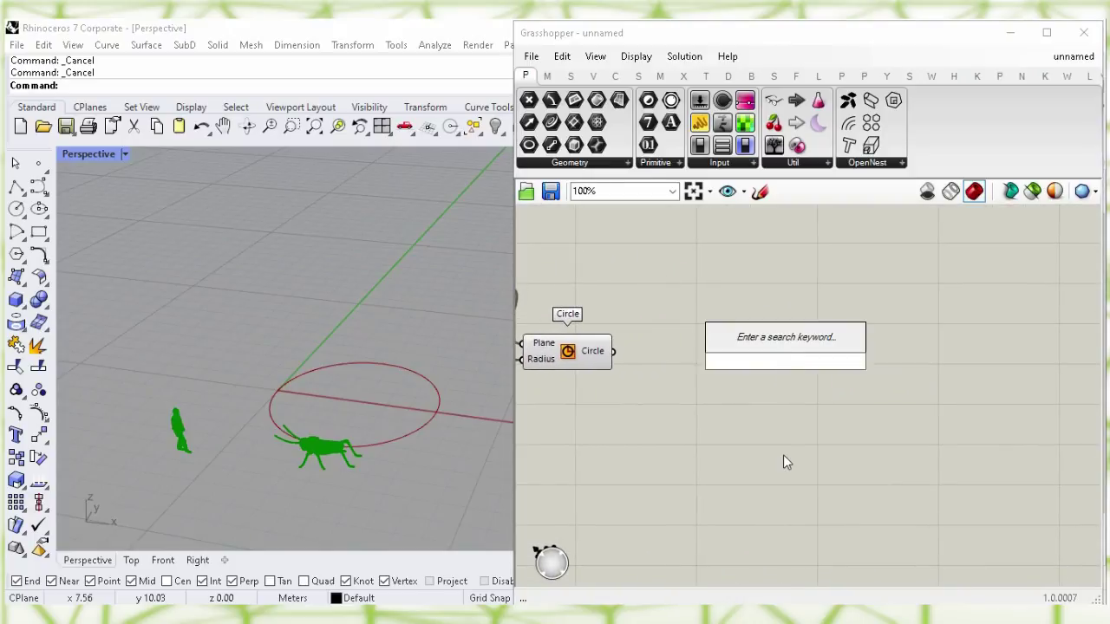
type("polar ar")
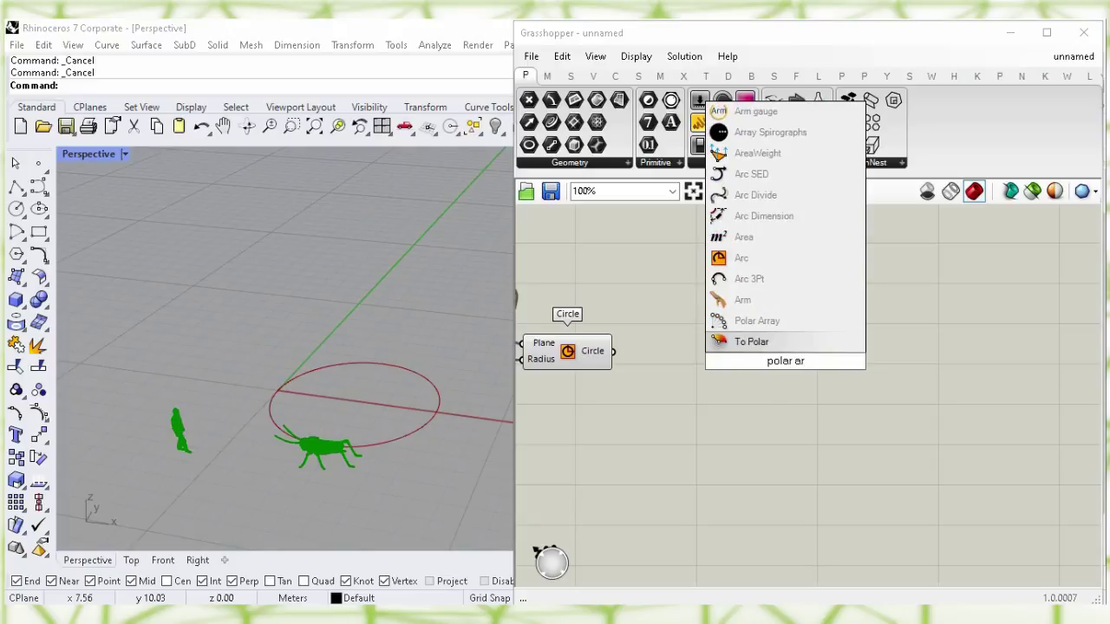
type("r")
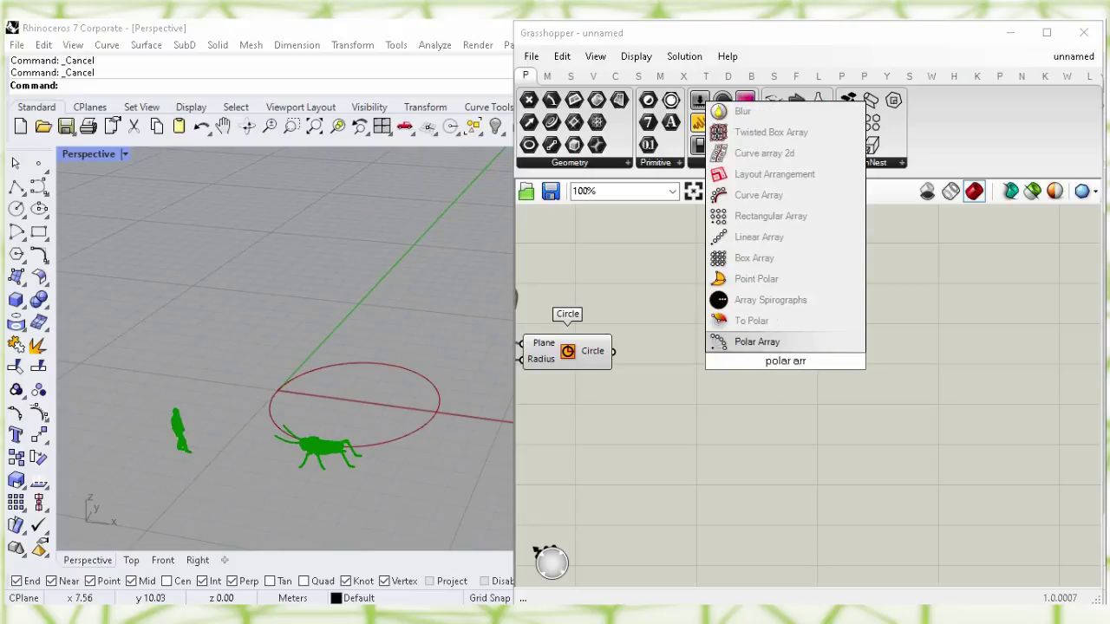
left_click(806, 345)
left_click_drag(786, 370, 776, 390)
left_click(726, 303)
Connect the Circle output to the Polar Array's Geometry input and turn off the Circle component's preview.
left_click_drag(614, 353, 717, 355)
left_click(568, 351)
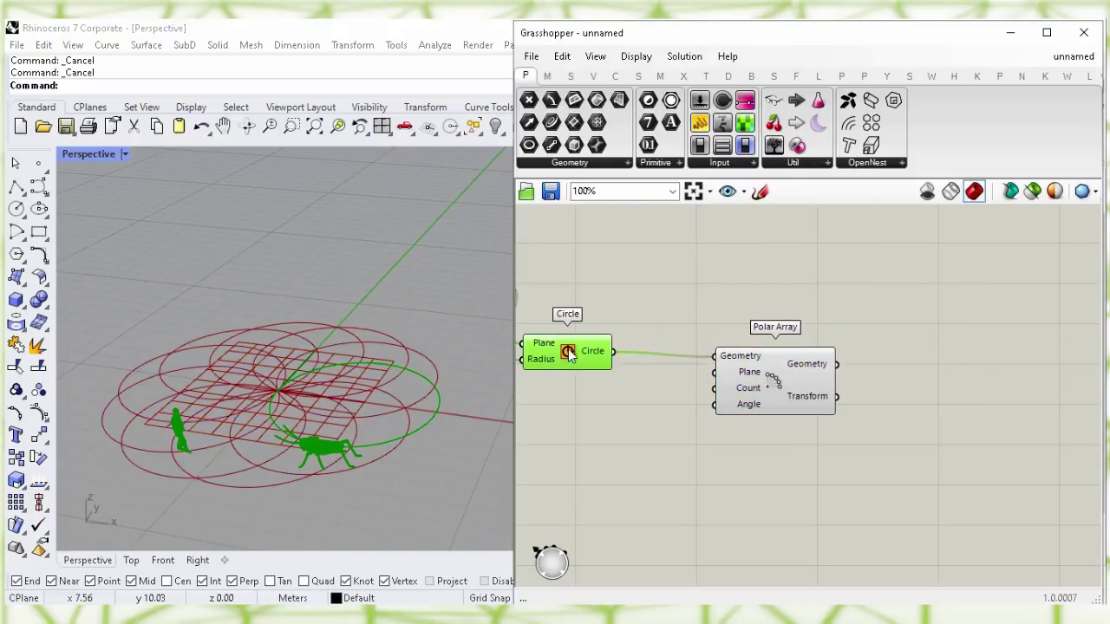
right_click(568, 351)
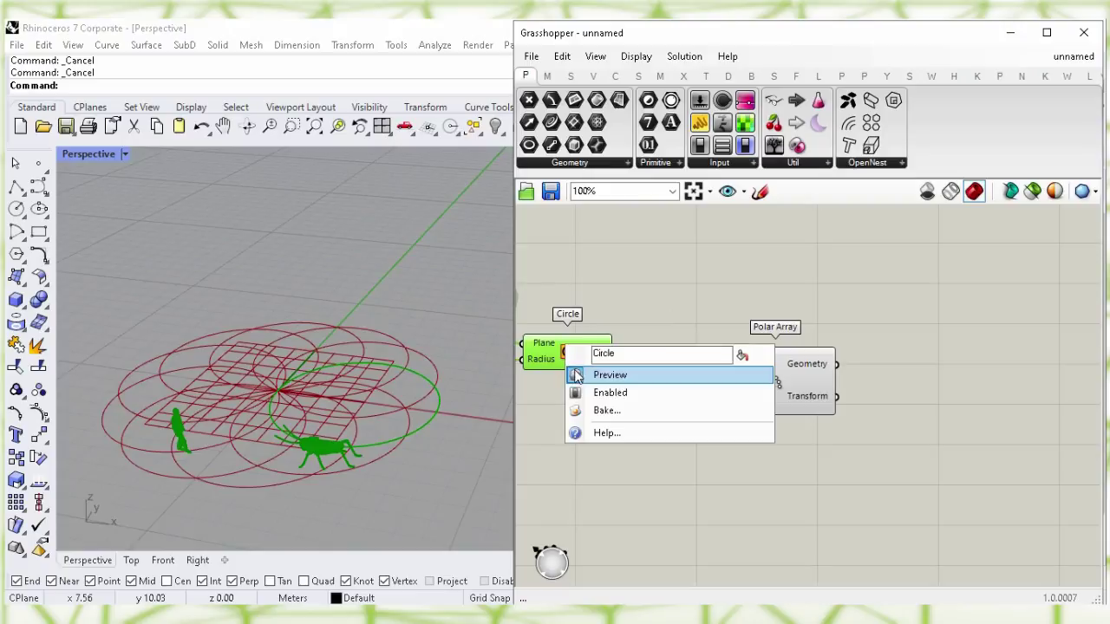
left_click(741, 375)
left_click_drag(754, 383, 764, 382)
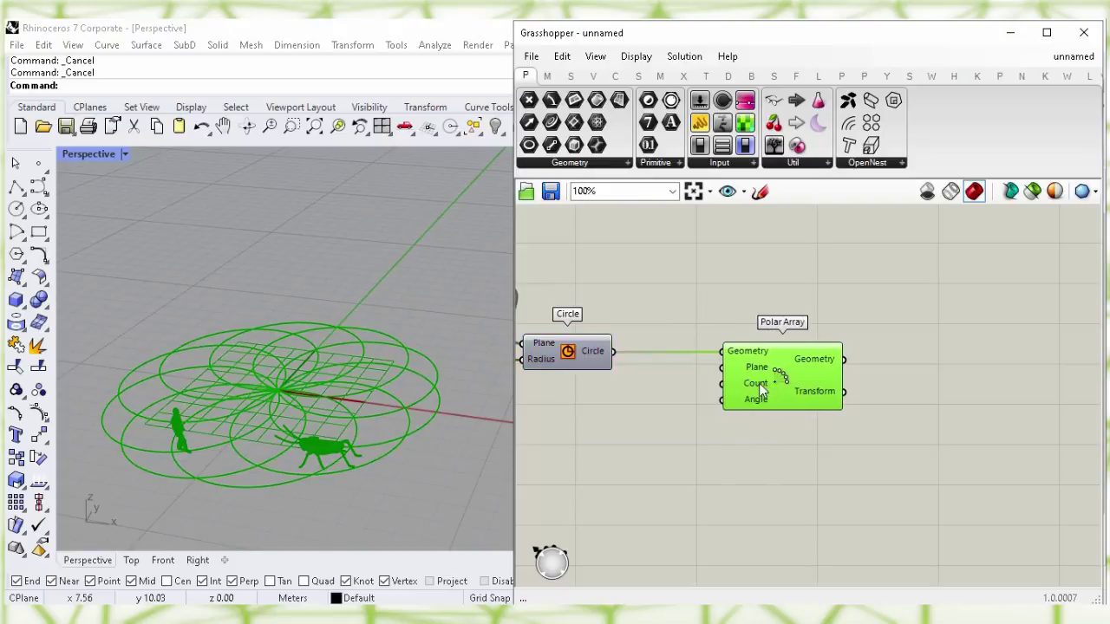
Create an integer number slider ranging from 3 to 10 below the Circle component.
left_click(641, 426)
right_click_drag(641, 426, 753, 451)
double_click(690, 448)
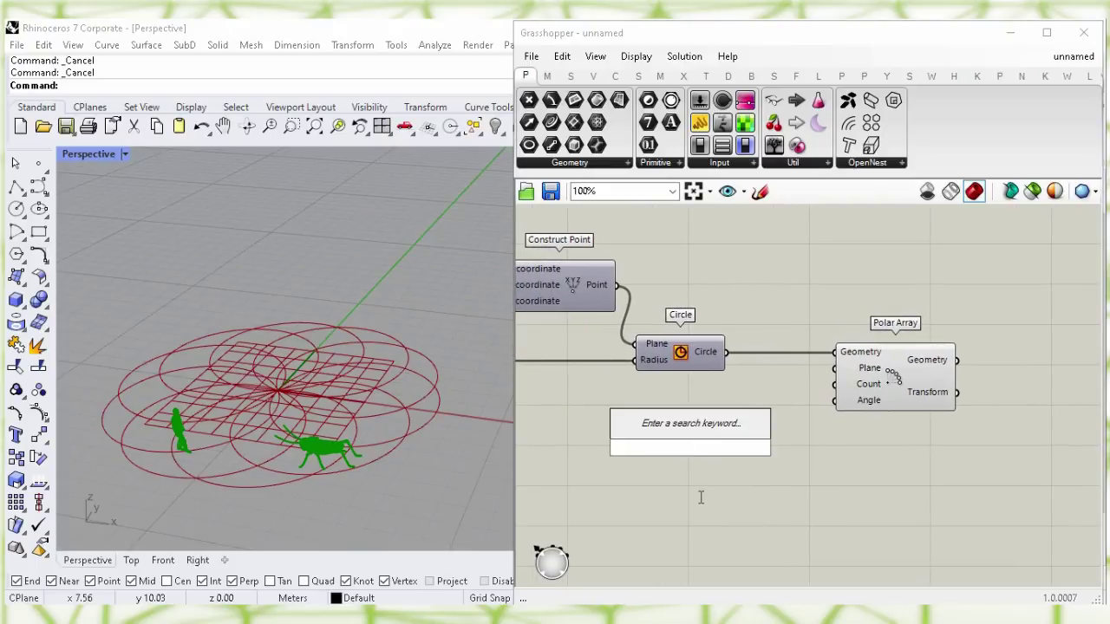
type("3")
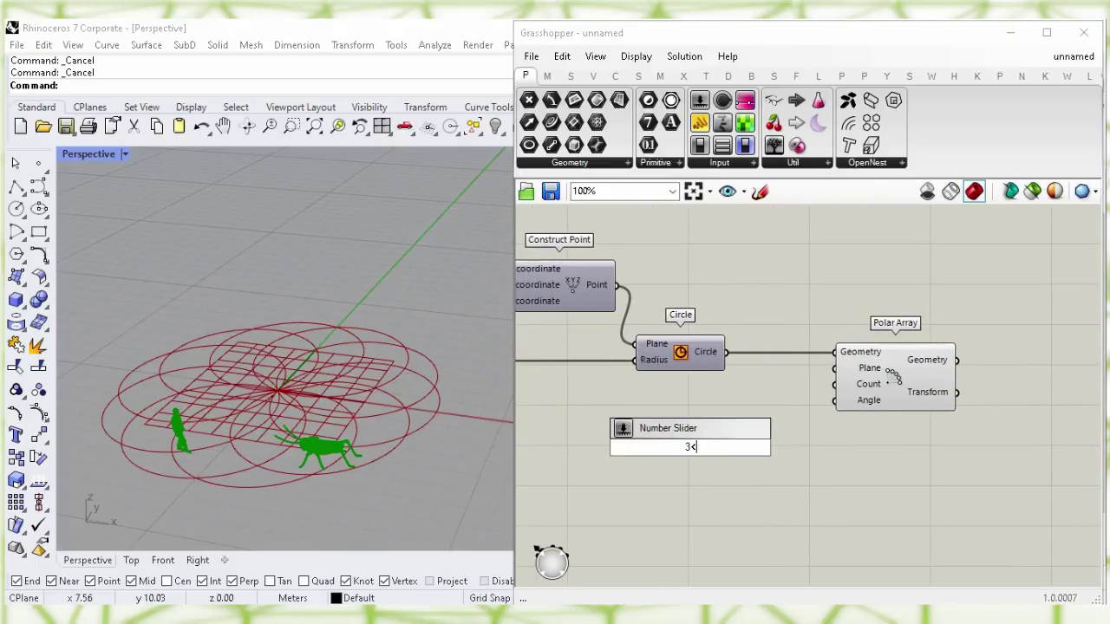
type("<10")
key("Return")
Connect the integer slider to the Polar Array's Count input and raise it for an array of six circles.
left_click_drag(725, 457, 826, 384)
left_click(766, 458)
left_click_drag(664, 400, 698, 400)
left_click(940, 466)
Add a uniform Scale component after the Polar Array.
right_click_drag(939, 466, 669, 424)
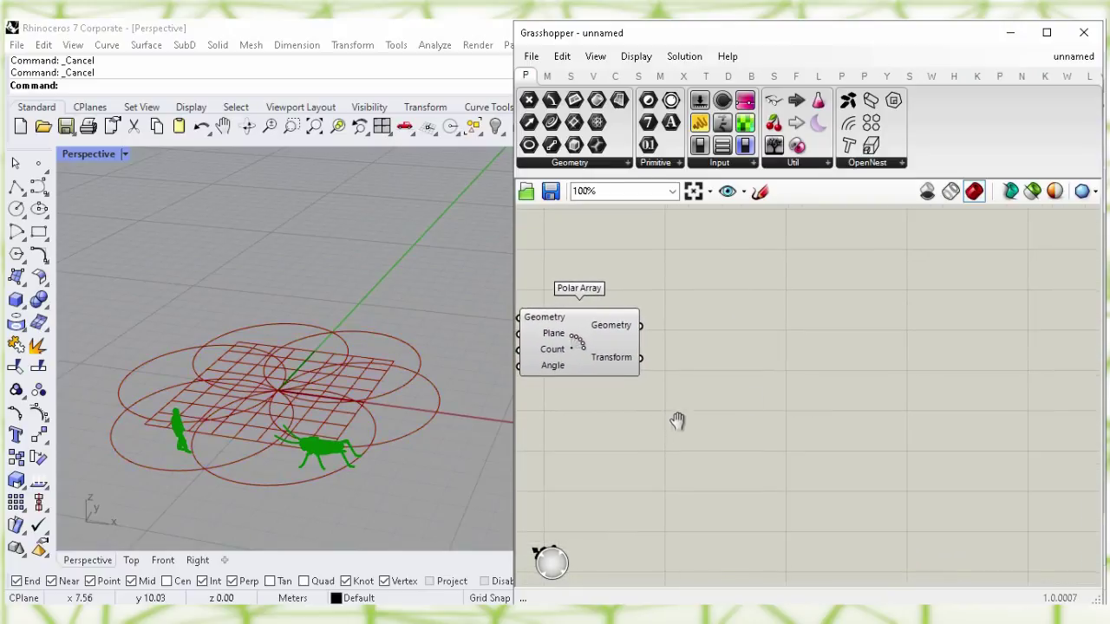
double_click(776, 383)
type("sc")
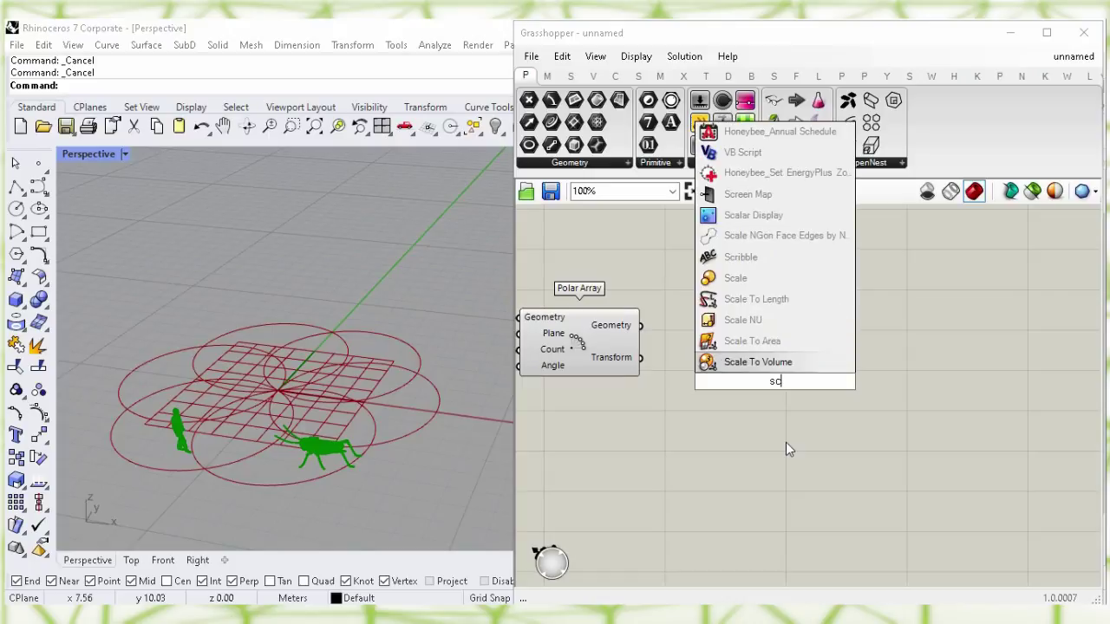
type("ale")
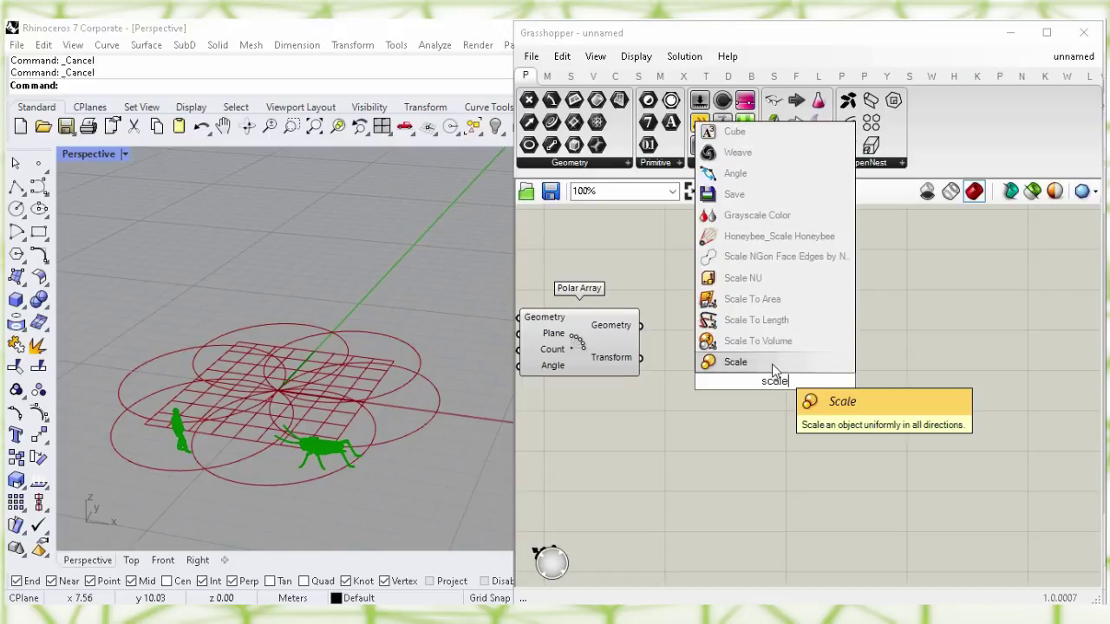
left_click(735, 361)
left_click_drag(752, 380, 751, 348)
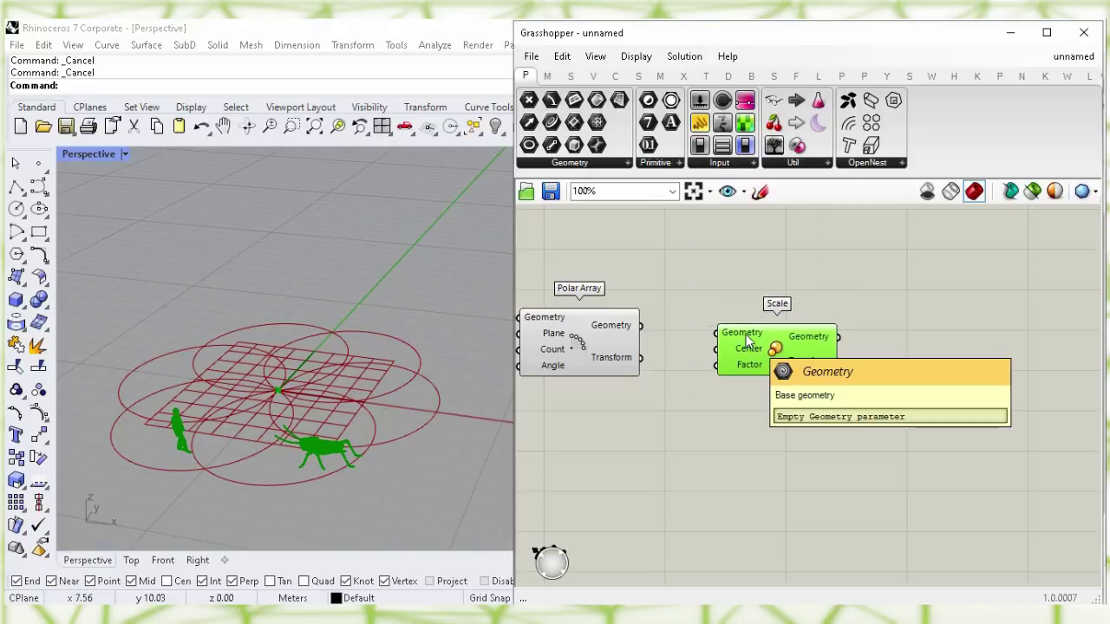
left_click(691, 277)
Connect the Polar Array's Geometry output to Scale's Geometry input, align Scale with it, and turn off the Polar Array preview.
left_click(593, 343)
left_click_drag(642, 327, 717, 333)
left_click(793, 354)
mouse_move(793, 354)
left_mouse_down()
mouse_move(796, 342)
mouse_move(803, 348)
left_mouse_up()
left_click(708, 423)
left_click(569, 345)
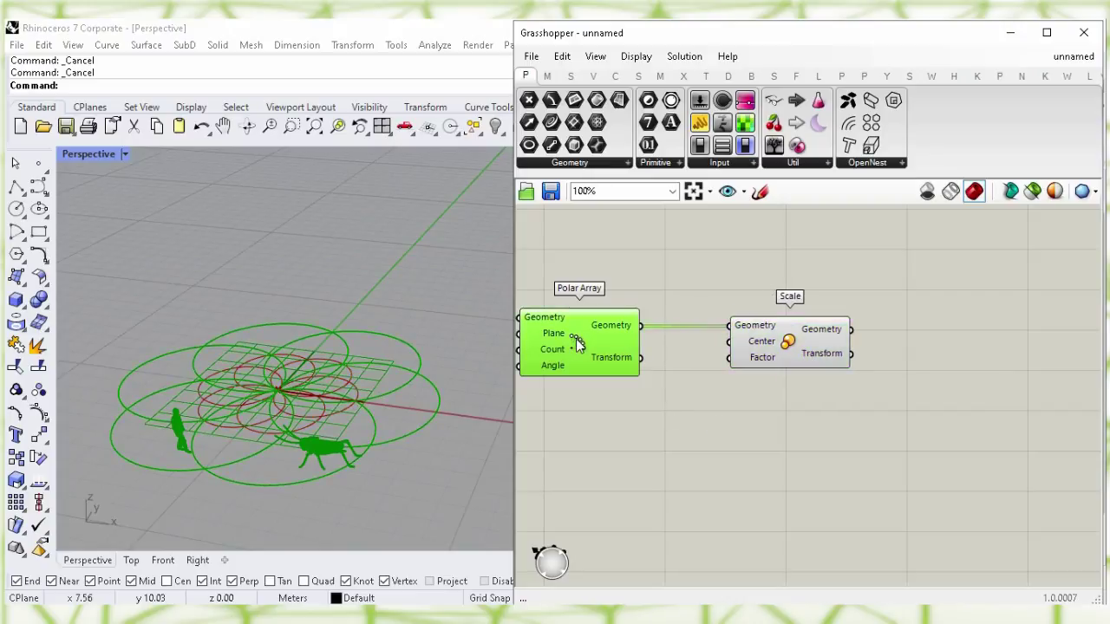
right_click(576, 339)
left_click(765, 372)
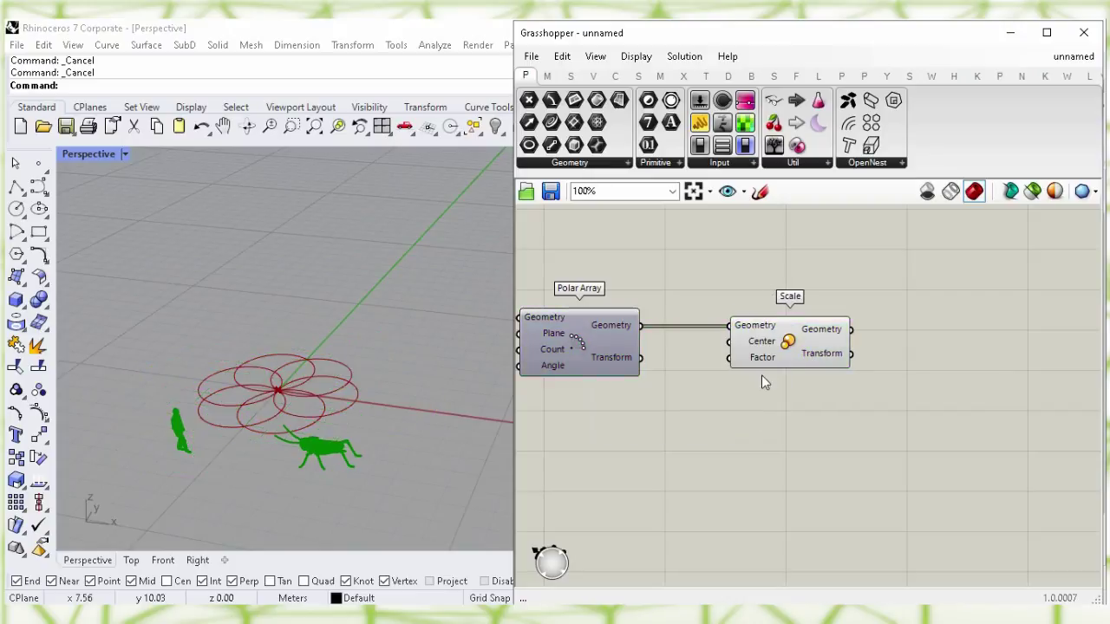
Create a number slider ranging from 0.60 to 0.90 below the Polar Array.
mouse_move(761, 358)
right_click_drag(656, 431, 682, 425)
double_click(680, 436)
type("0")
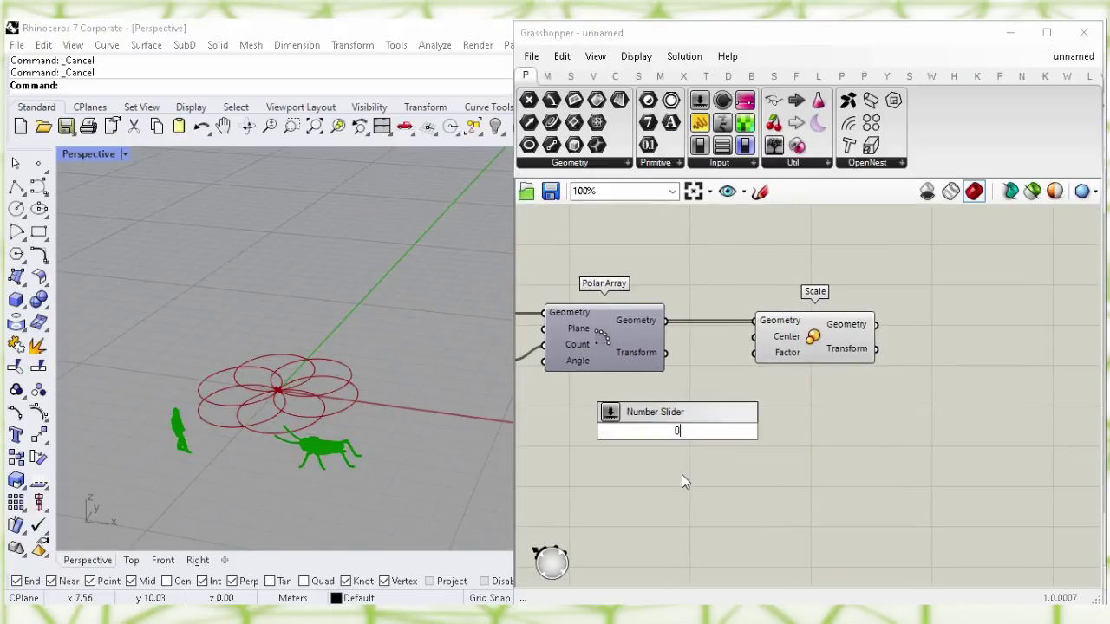
type(".60<0.90")
key("Return")
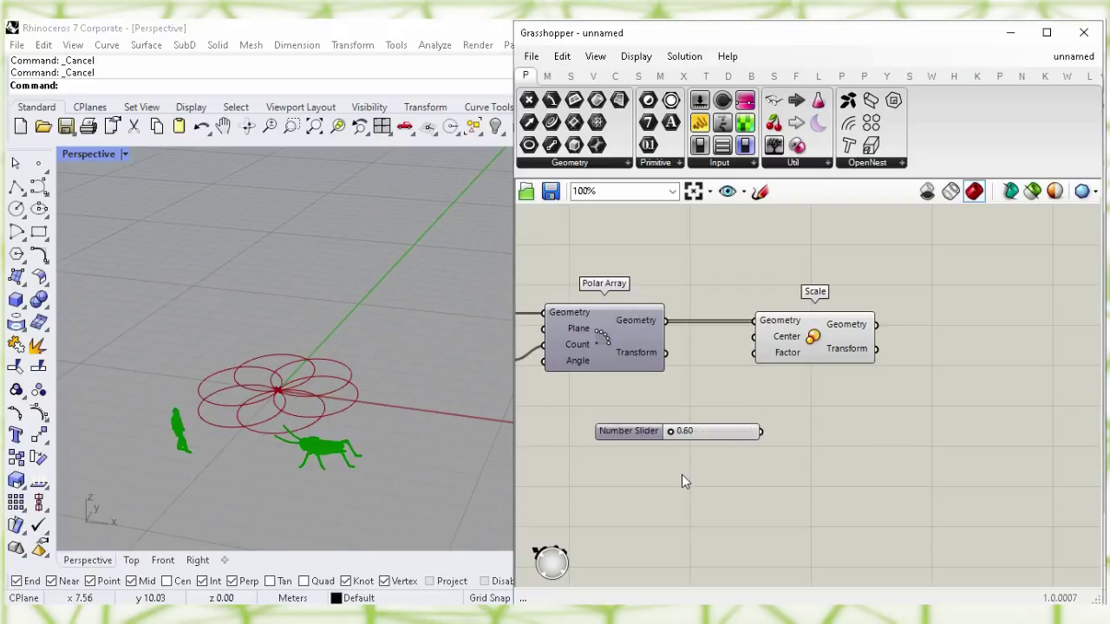
Connect the decimal slider to Scale's Factor input and set it to 0.85.
left_click_drag(716, 436, 754, 352)
left_click(716, 418)
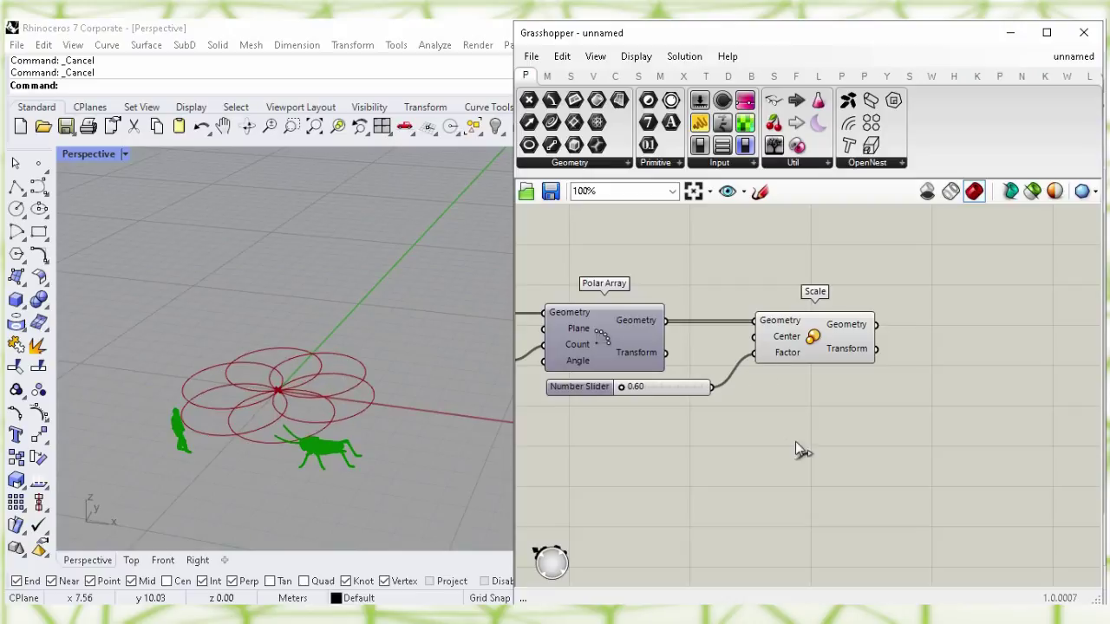
left_click_drag(622, 388, 694, 433)
left_click(820, 354)
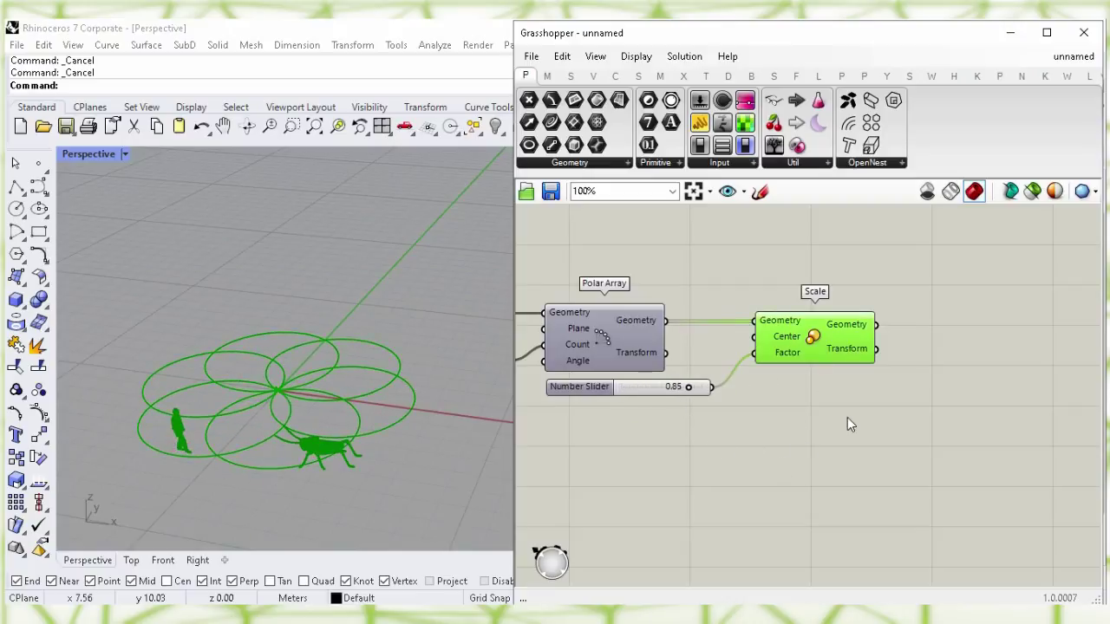
left_click(877, 438)
Add a Region Union component after the Scale component.
right_click_drag(912, 436, 689, 389)
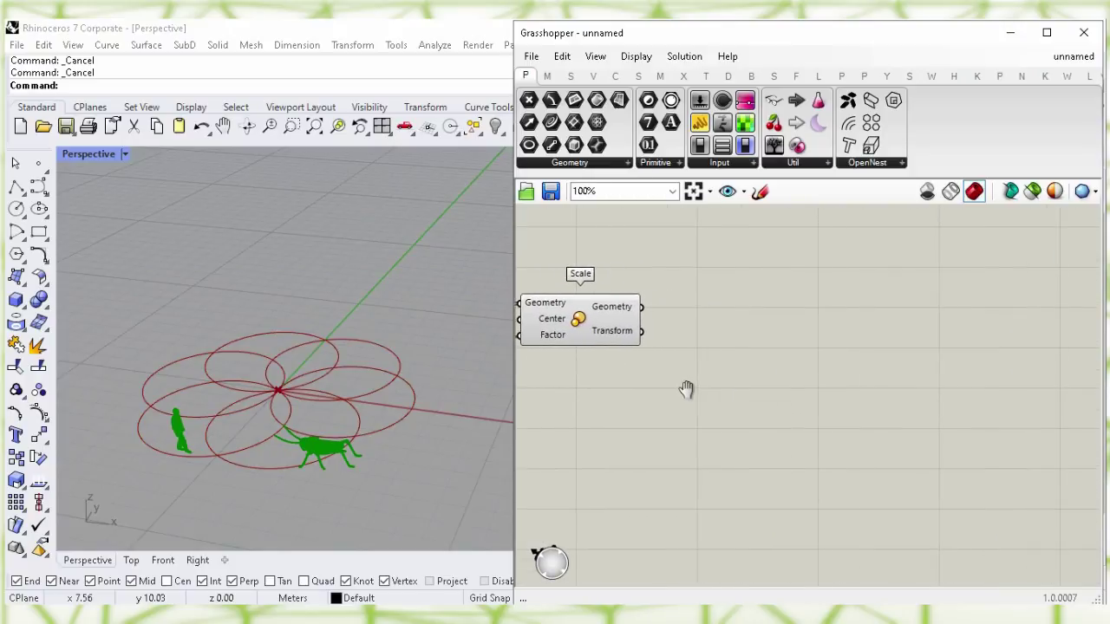
double_click(766, 348)
type("r")
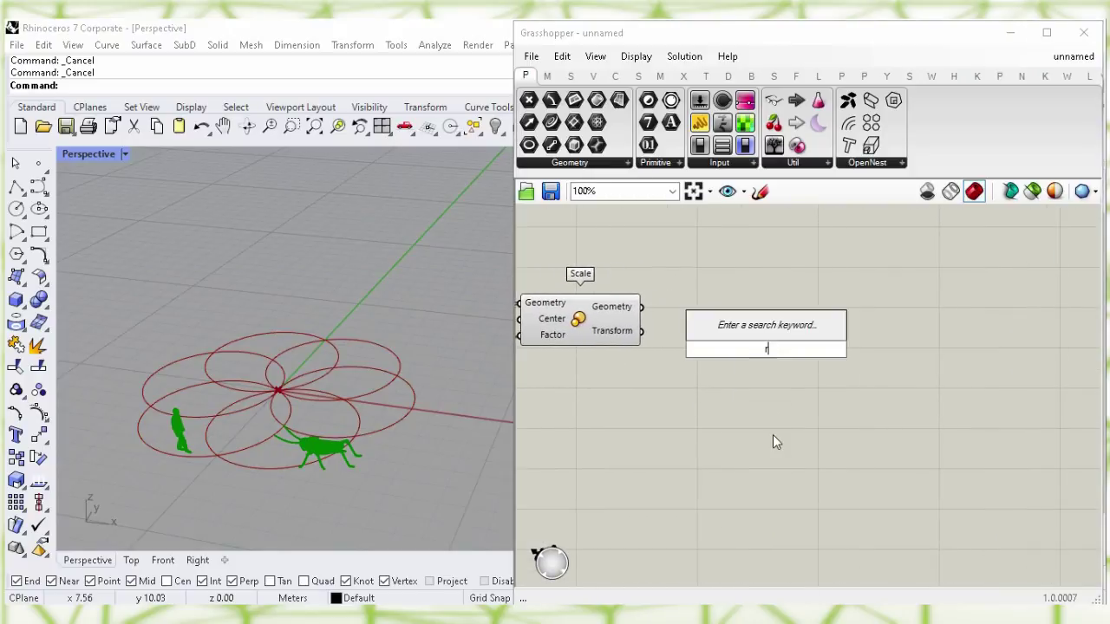
type("egion u")
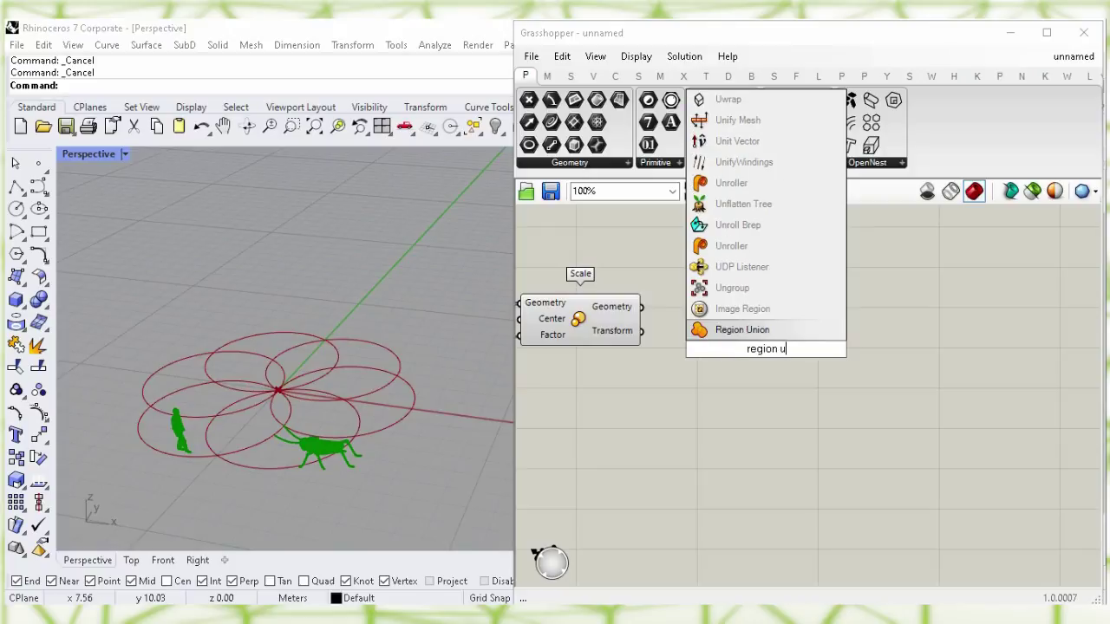
left_click(792, 332)
left_click_drag(778, 359, 762, 332)
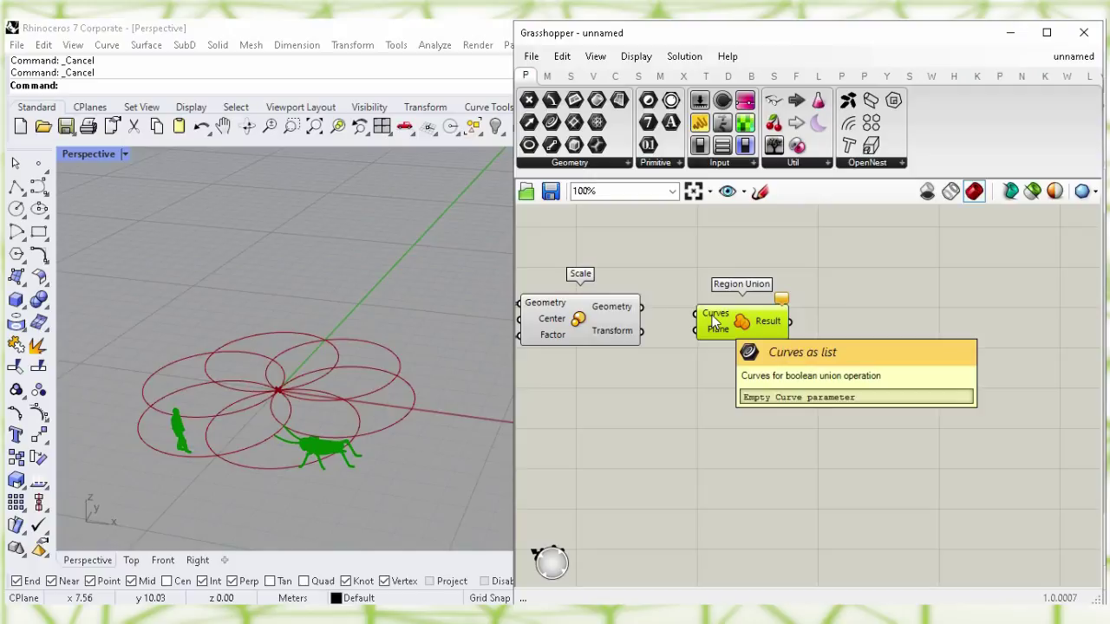
Turn off the Scale preview, connect its Geometry output to Region Union's Curves input, and align Region Union with it.
left_click(581, 321)
right_click(581, 318)
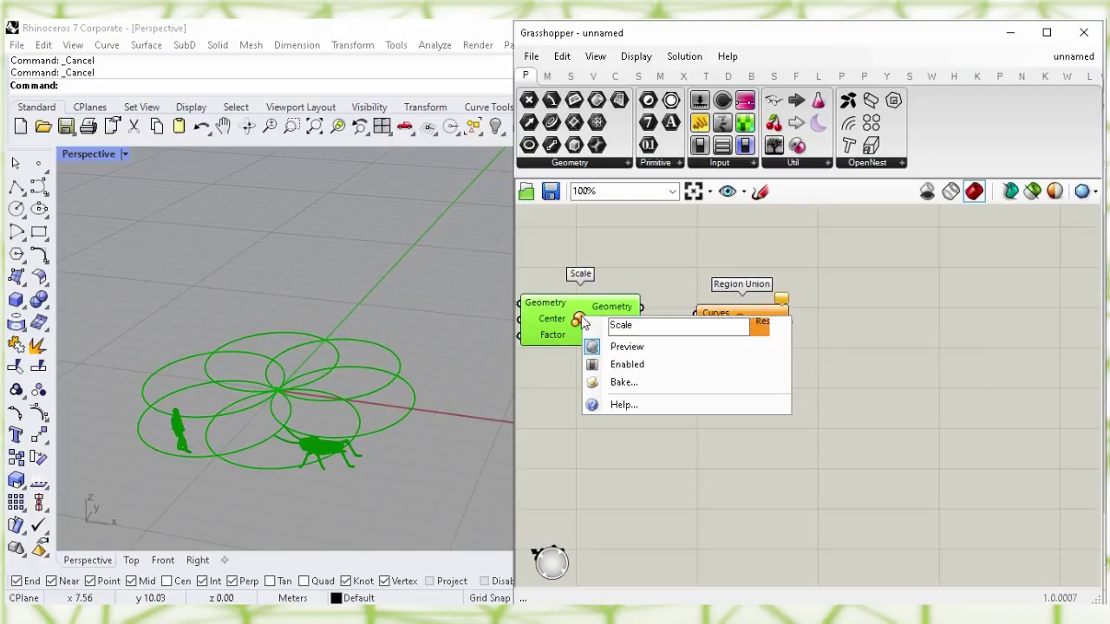
left_click(763, 349)
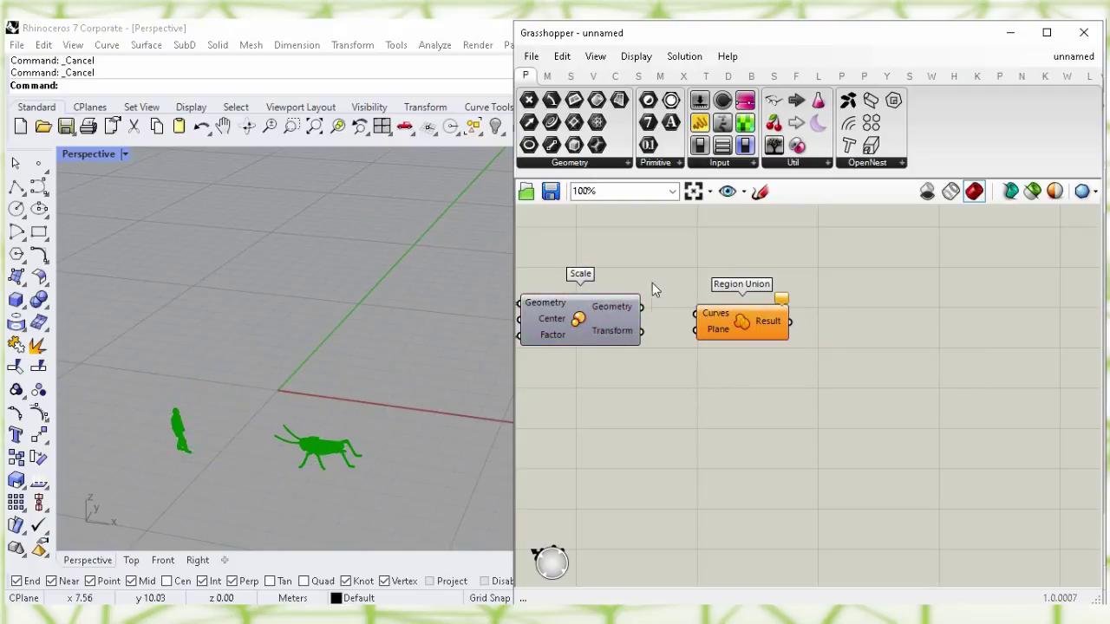
left_click_drag(676, 295, 751, 324)
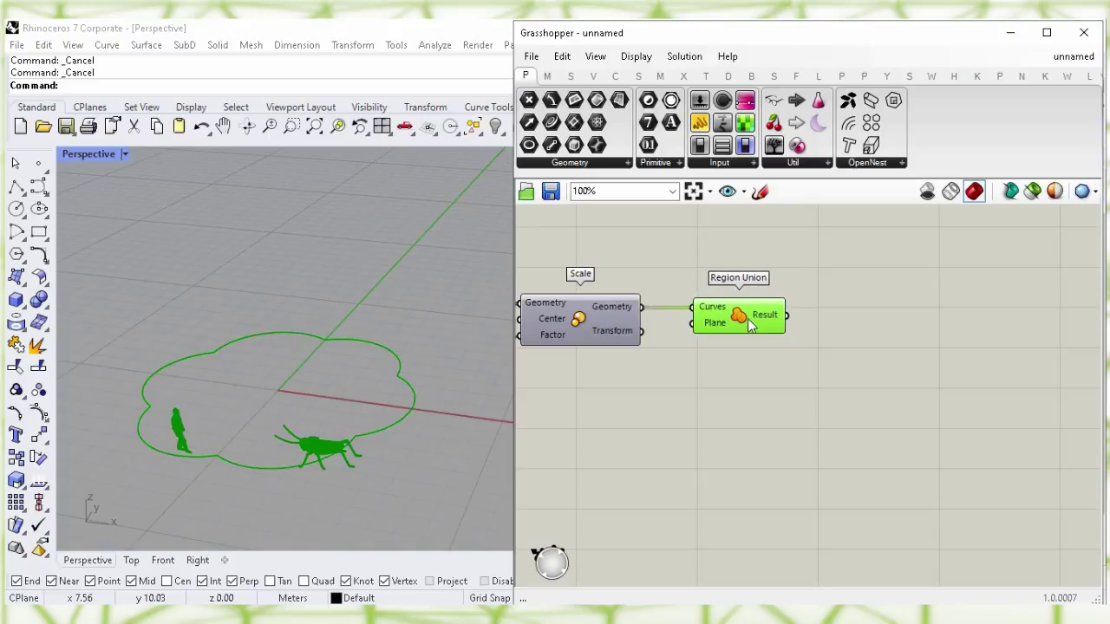
left_click(757, 420)
Add a Sphere component on the empty canvas below the Circle component.
right_click_drag(610, 471, 907, 451)
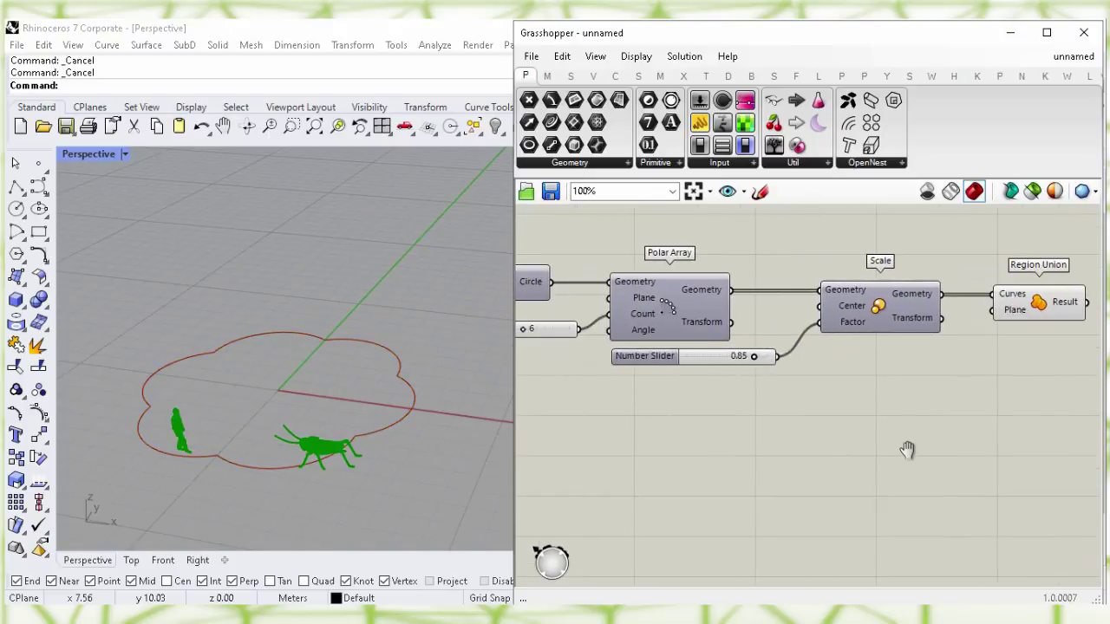
right_click_drag(731, 480, 899, 497)
right_click_drag(744, 500, 851, 511)
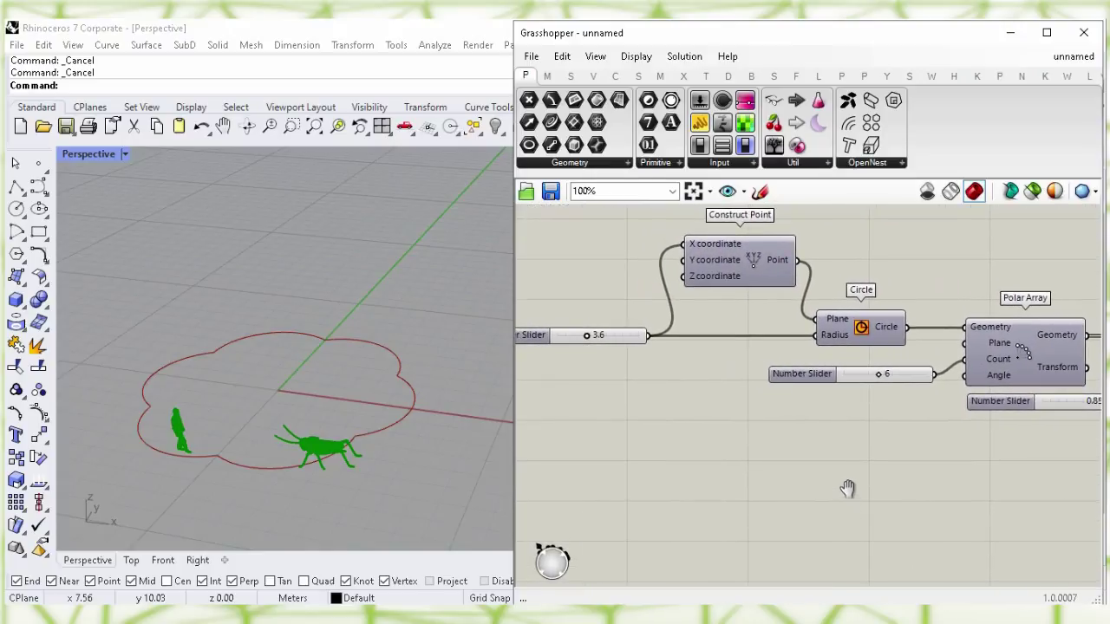
double_click(839, 474)
type("sph")
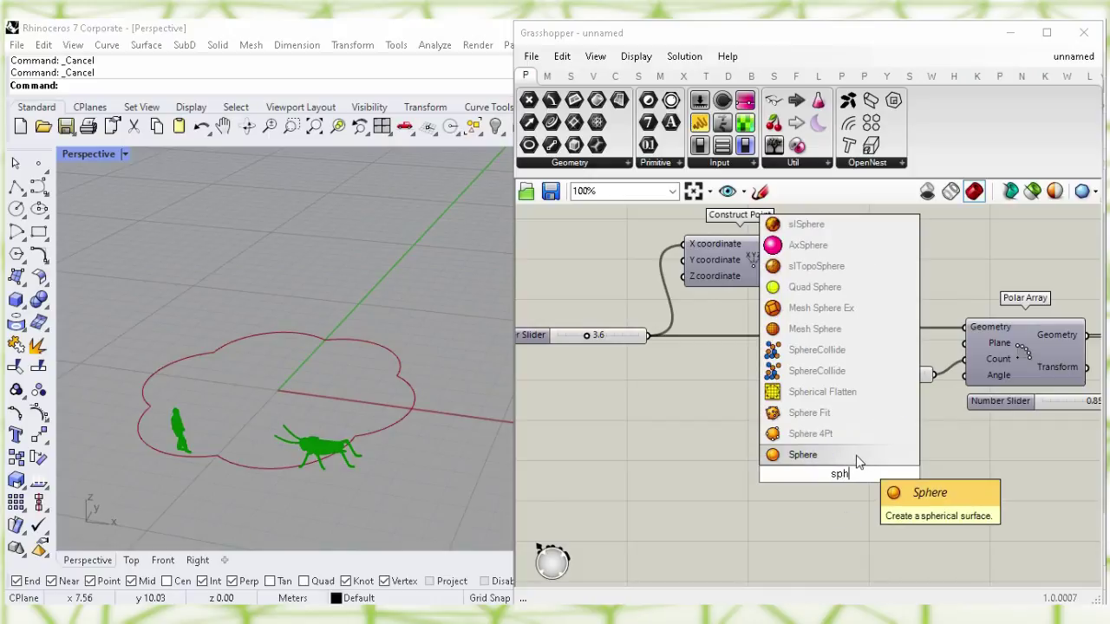
left_click(857, 461)
left_click_drag(834, 481, 870, 487)
left_click(716, 452)
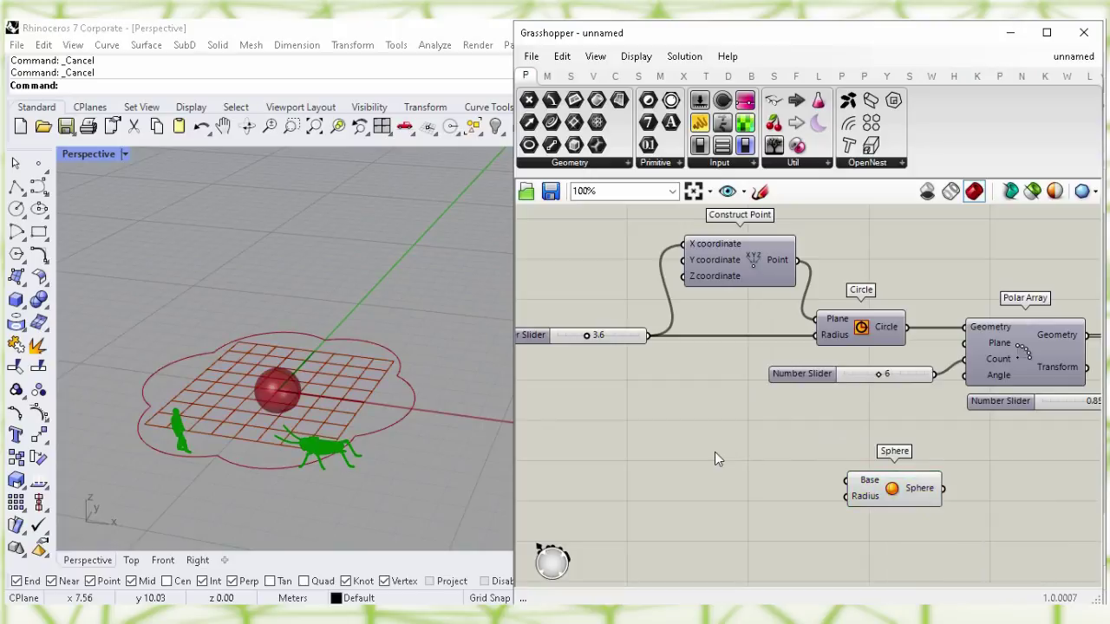
Add a second Construct Point before the Sphere and connect its Point output to the Sphere's Base input.
double_click(689, 444)
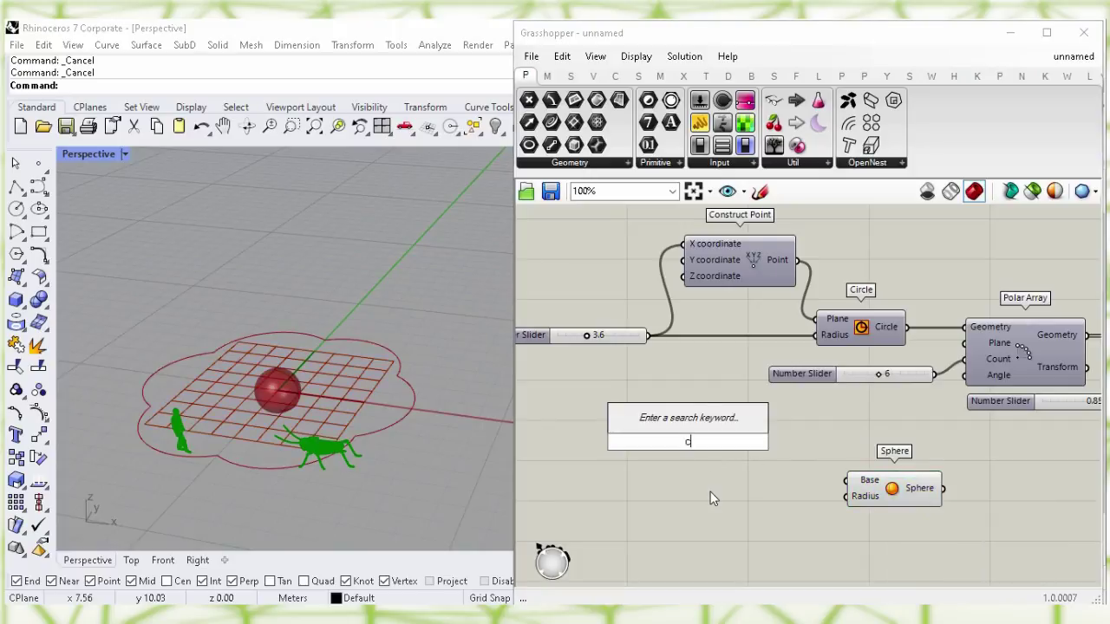
type("constru")
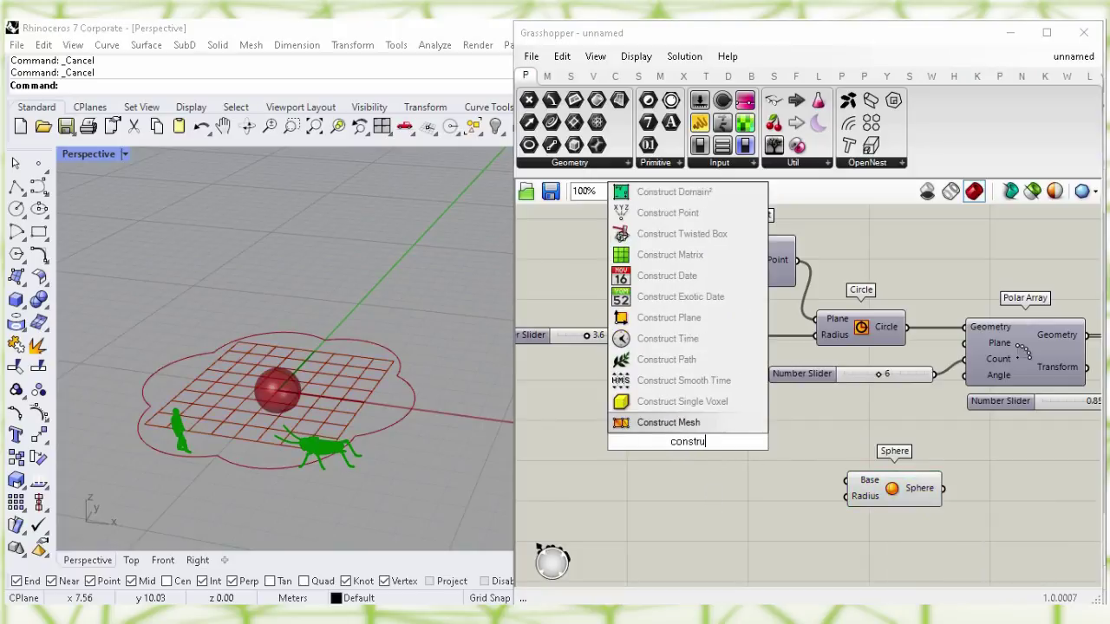
type("ct p")
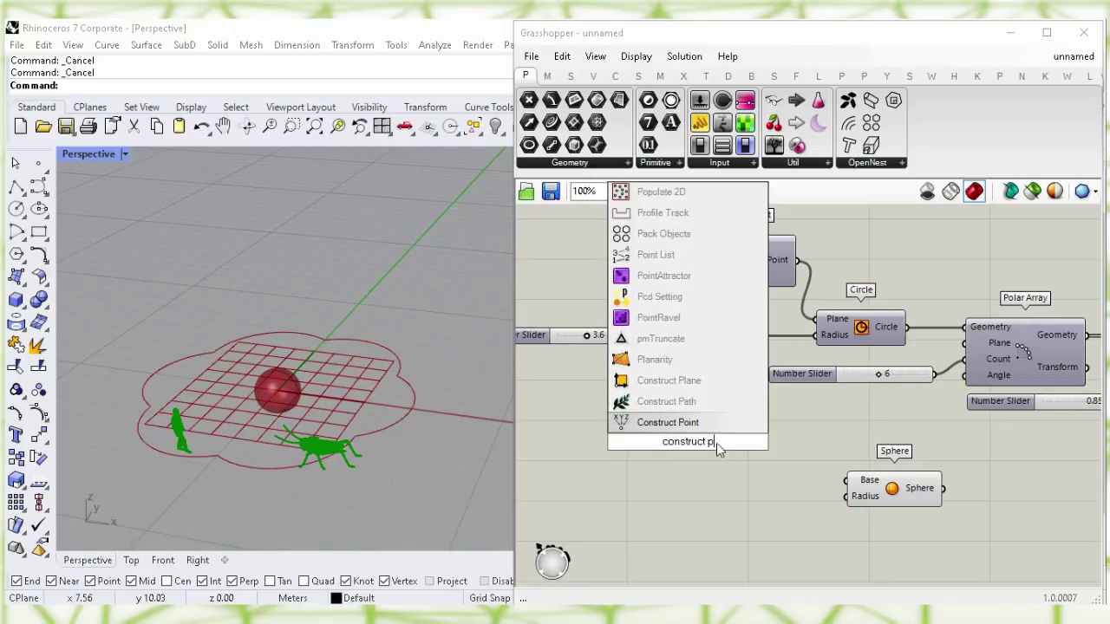
left_click(668, 422)
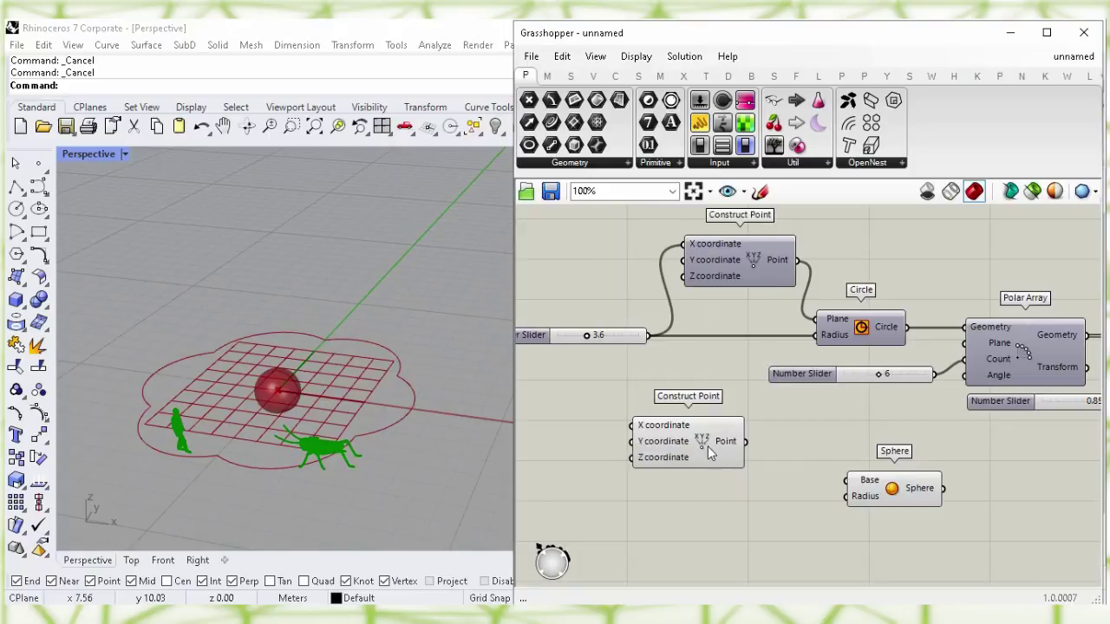
left_click_drag(736, 467, 846, 480)
left_click(822, 442)
left_click_drag(726, 445, 743, 443)
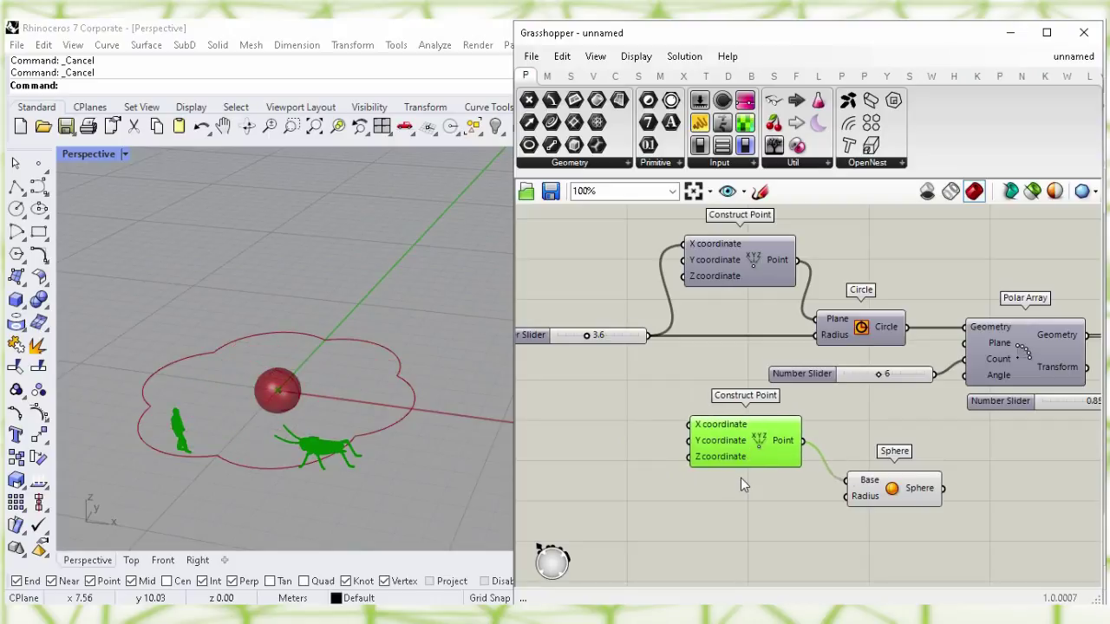
Turn off the preview of the Construct Point feeding the Sphere, and shift the Sphere component slightly down.
right_click(760, 441)
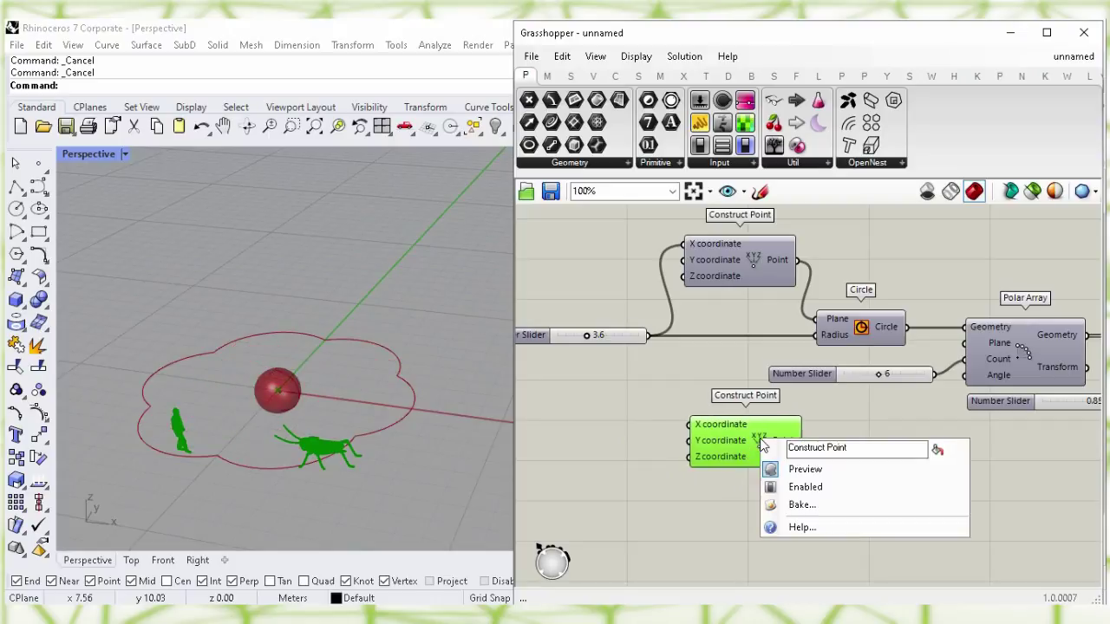
left_click(932, 468)
left_click_drag(904, 485, 907, 499)
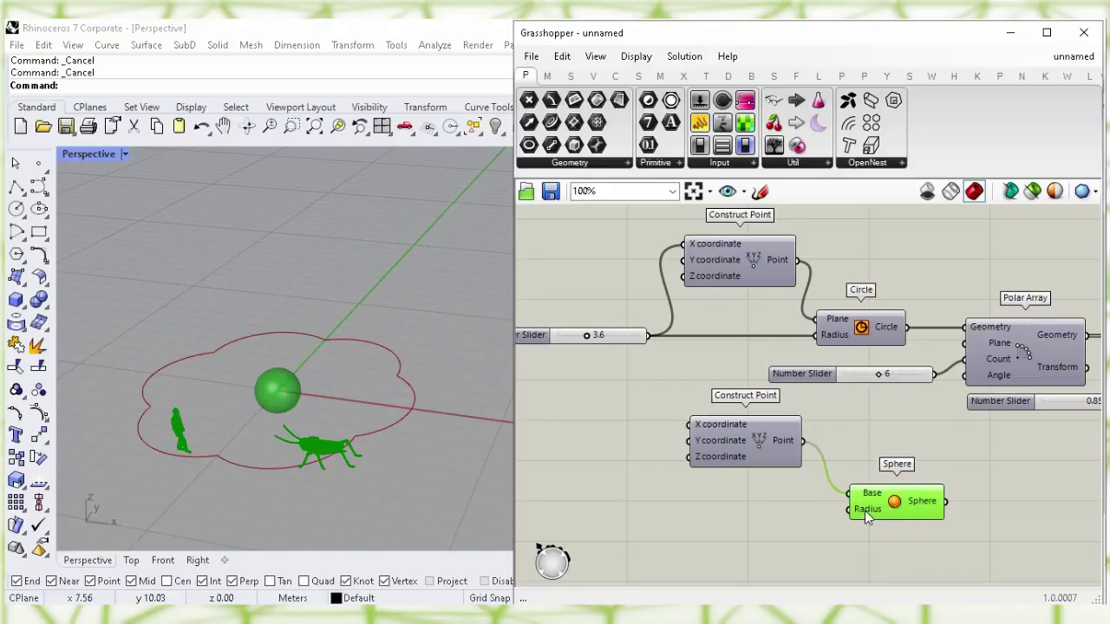
Add a Multiplication component before the lower Construct Point.
right_click_drag(838, 514, 833, 467)
left_click(706, 473)
mouse_move(707, 483)
right_mouse_down()
mouse_move(734, 471)
mouse_move(722, 476)
right_mouse_up()
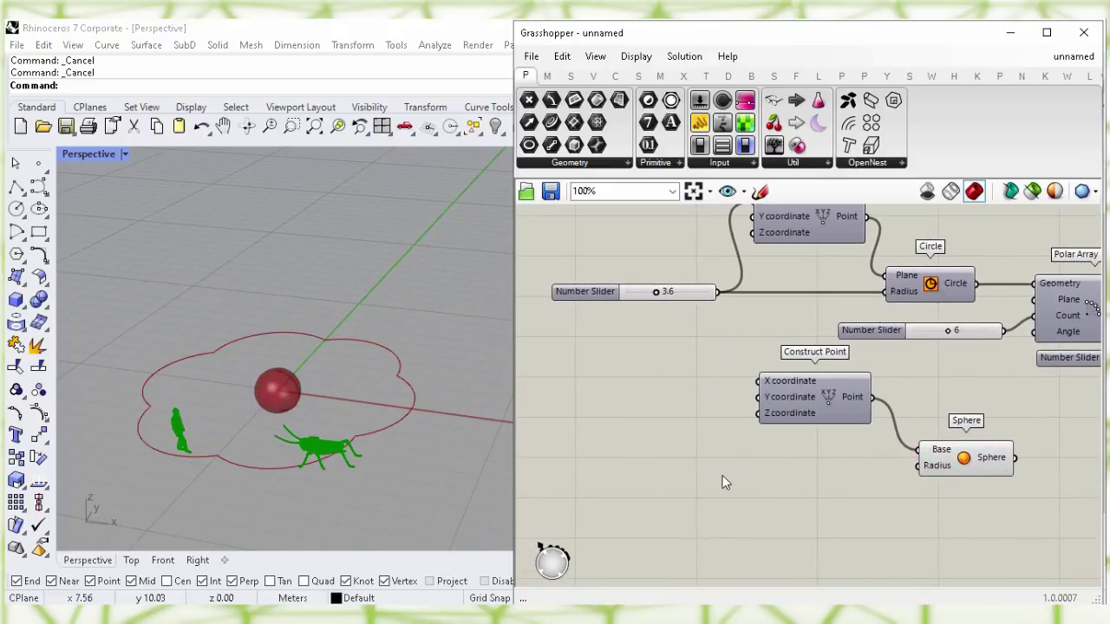
double_click(722, 475)
type("mul")
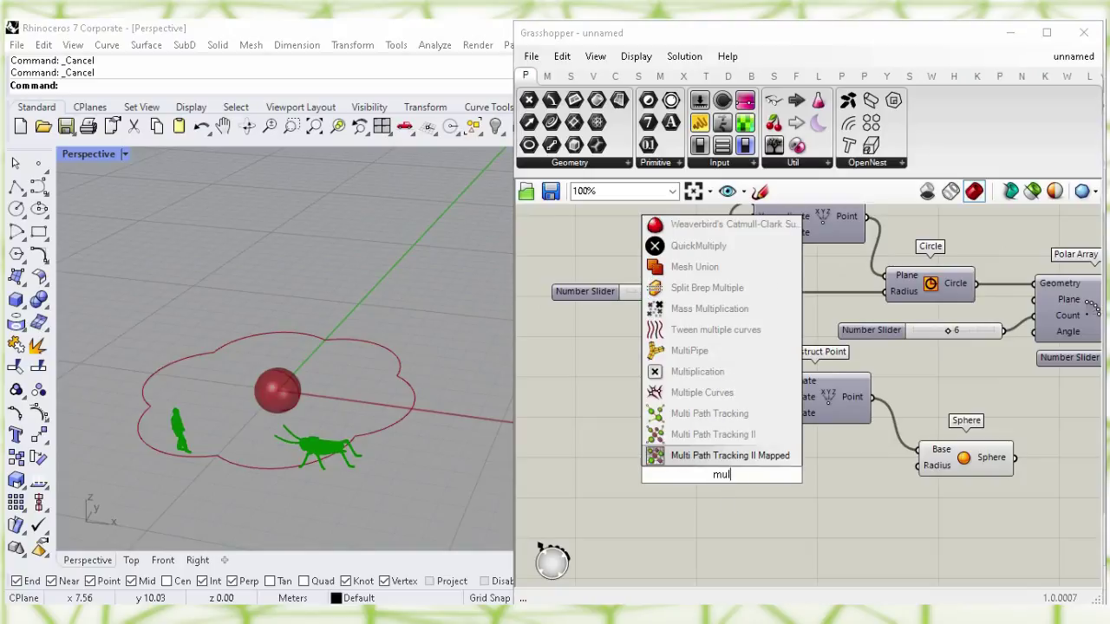
type("tip")
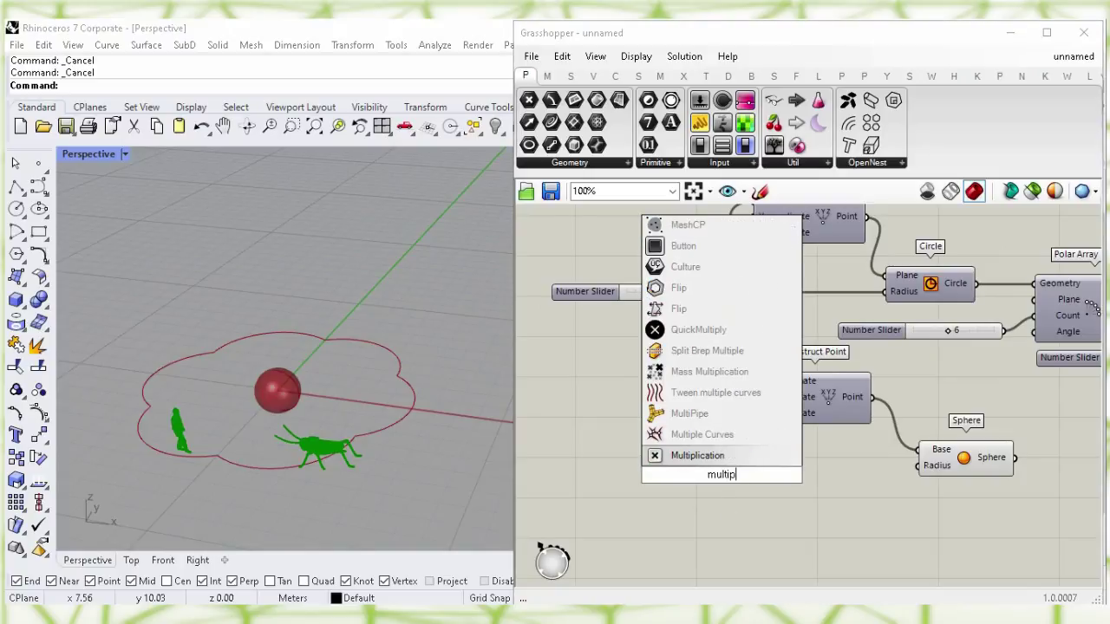
left_click(729, 462)
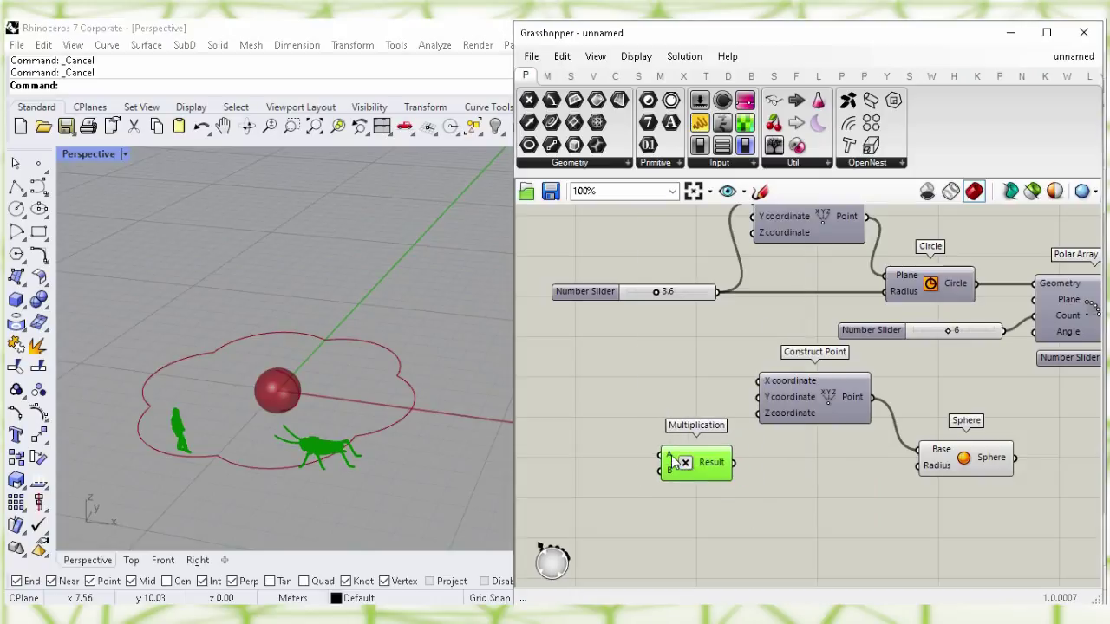
Move the circle radius slider back to make room and connect it to Multiplication's A input.
left_click(621, 405)
left_click_drag(621, 297, 590, 294)
left_click_drag(686, 292, 661, 454)
left_click(637, 490)
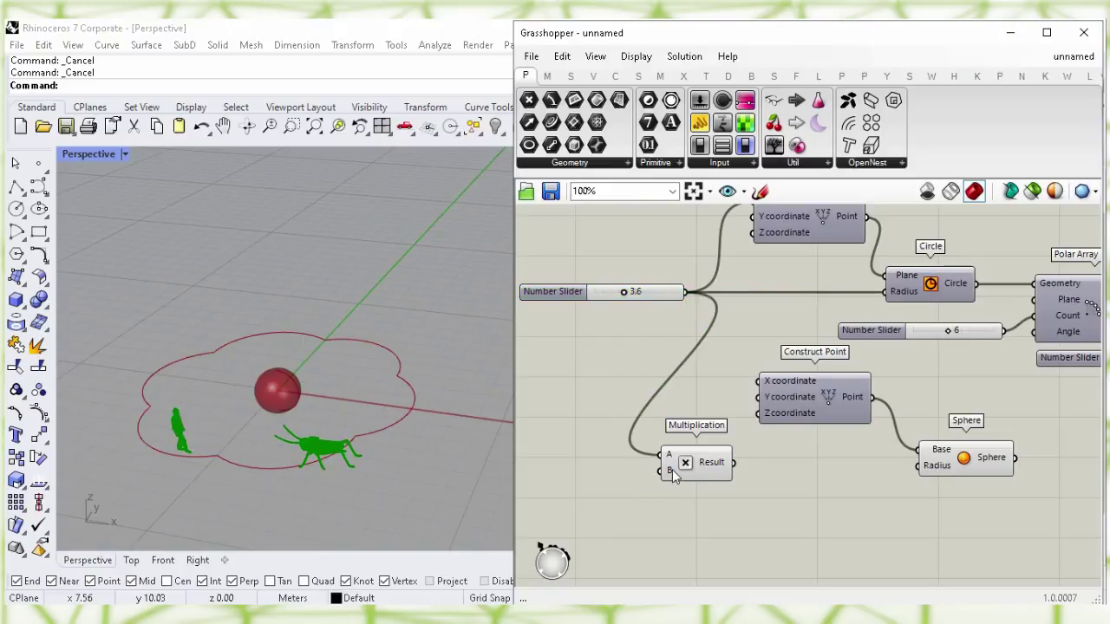
Create a panel containing 2, connect it to Multiplication's B input, and place it beside the component.
double_click(591, 497)
type("\"2")
key("Return")
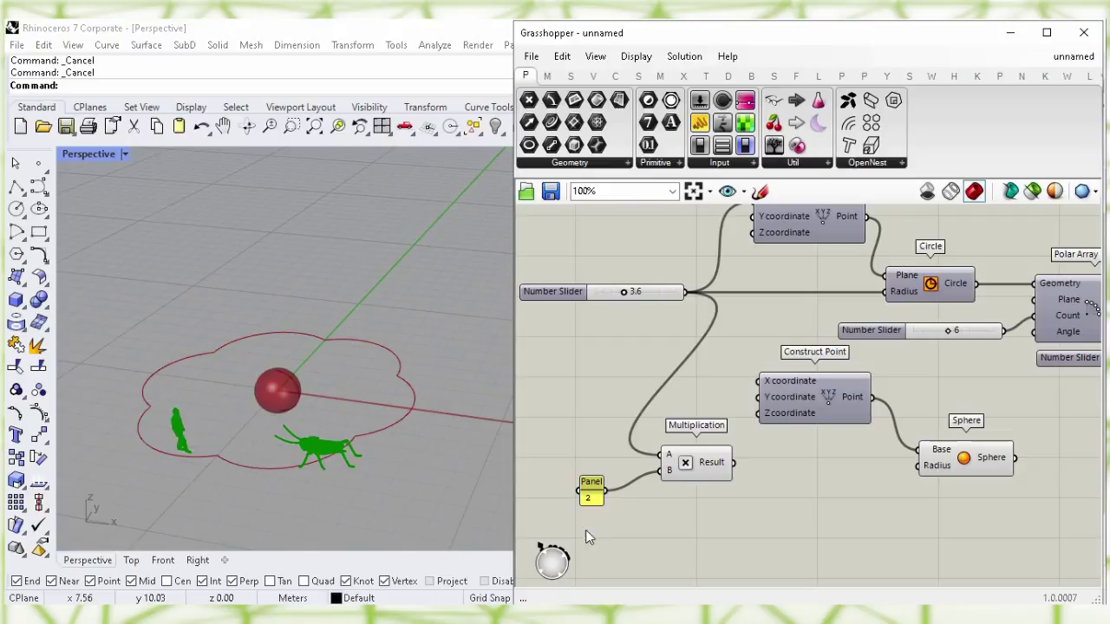
left_click_drag(592, 500, 630, 481)
left_click(791, 495)
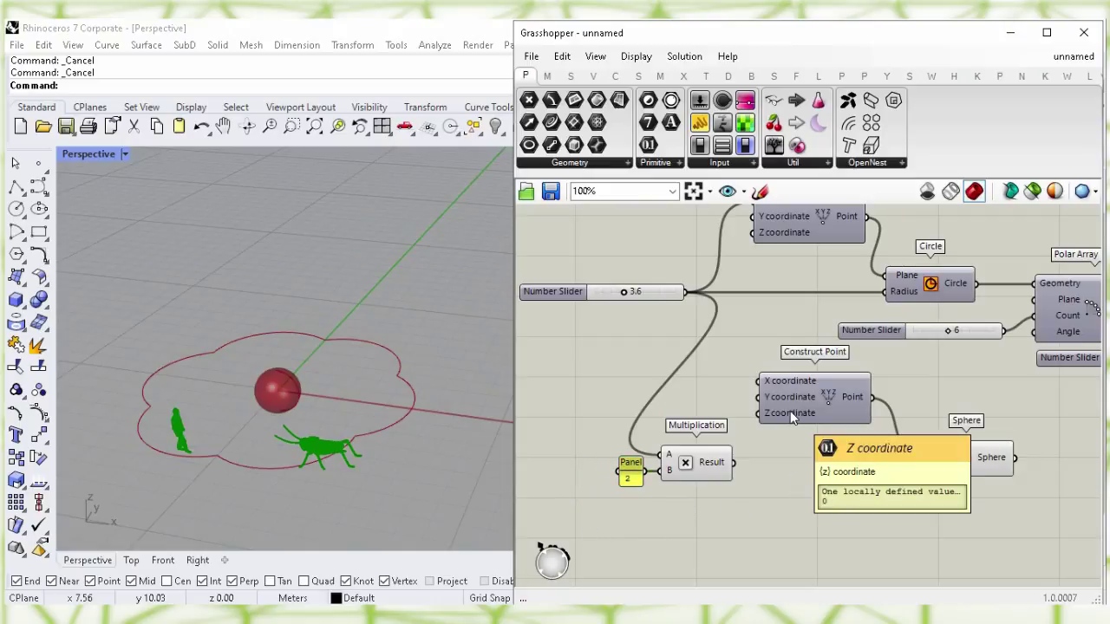
Connect Multiplication's Result to the lower Construct Point's Z coordinate and the Sphere's Radius, keeping Sphere aligned.
left_click_drag(734, 463, 759, 413)
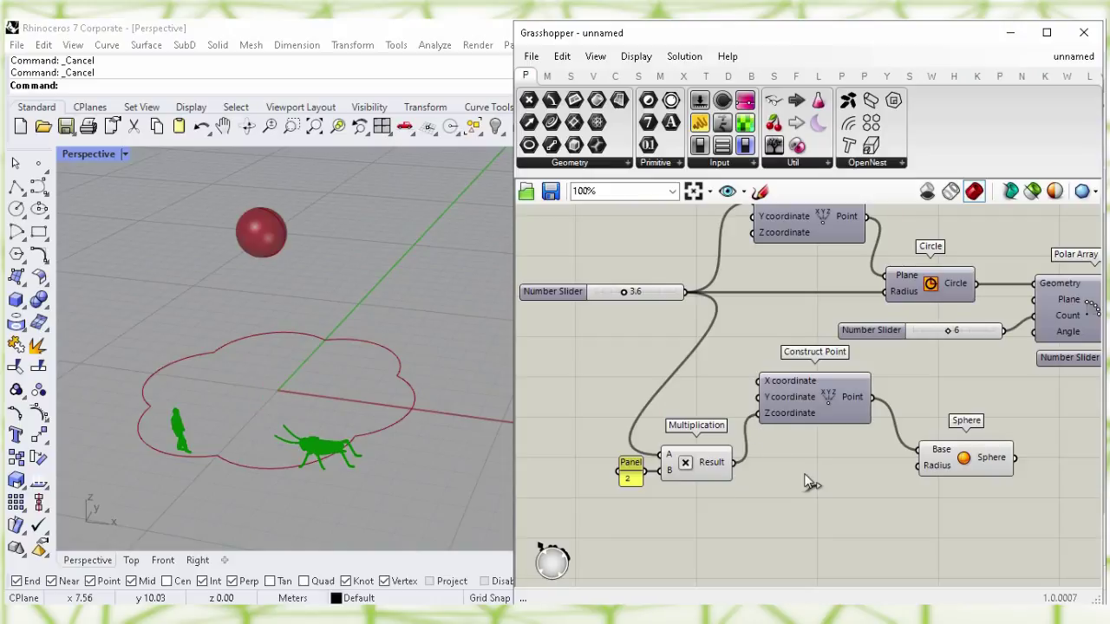
mouse_move(928, 468)
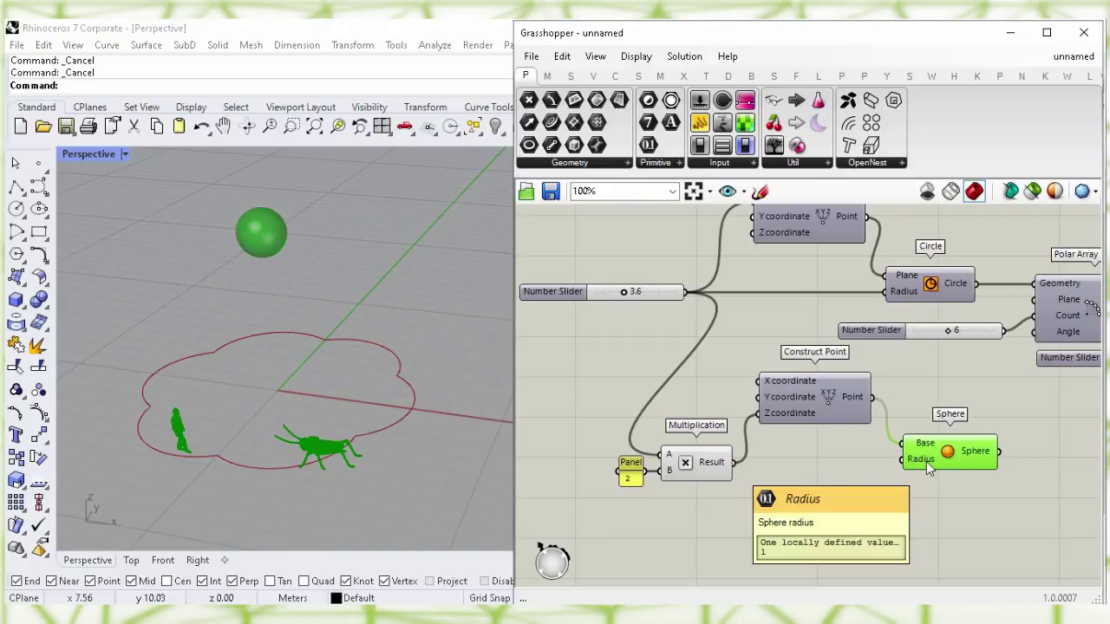
left_click_drag(733, 463, 947, 465)
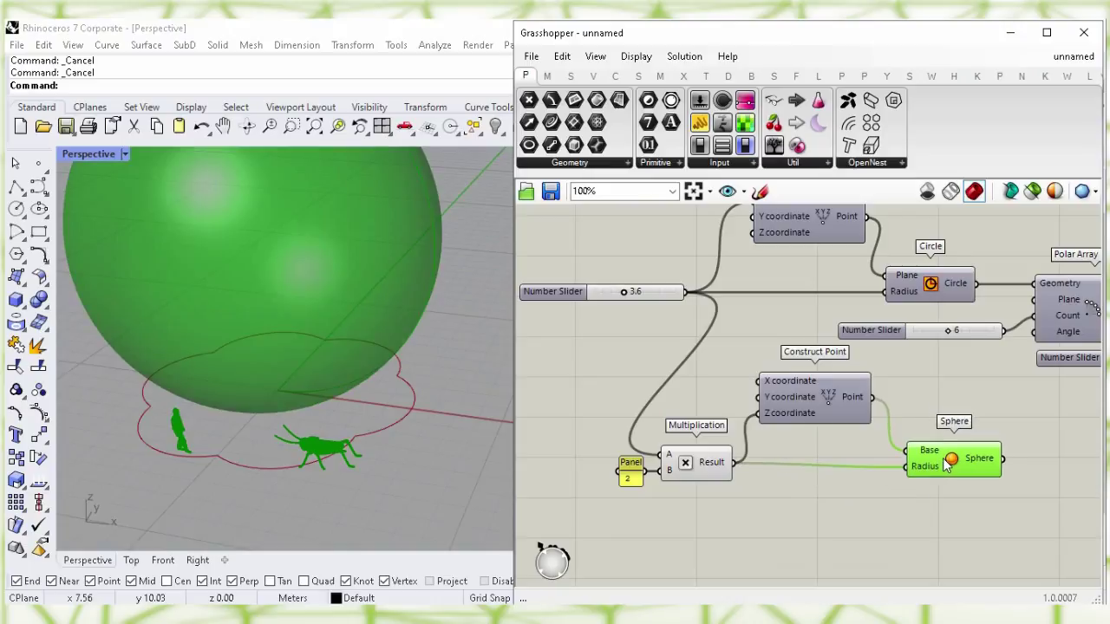
left_click(873, 512)
Add a Bounding Box component after the Sphere component.
scroll(377, 414, "down", 4)
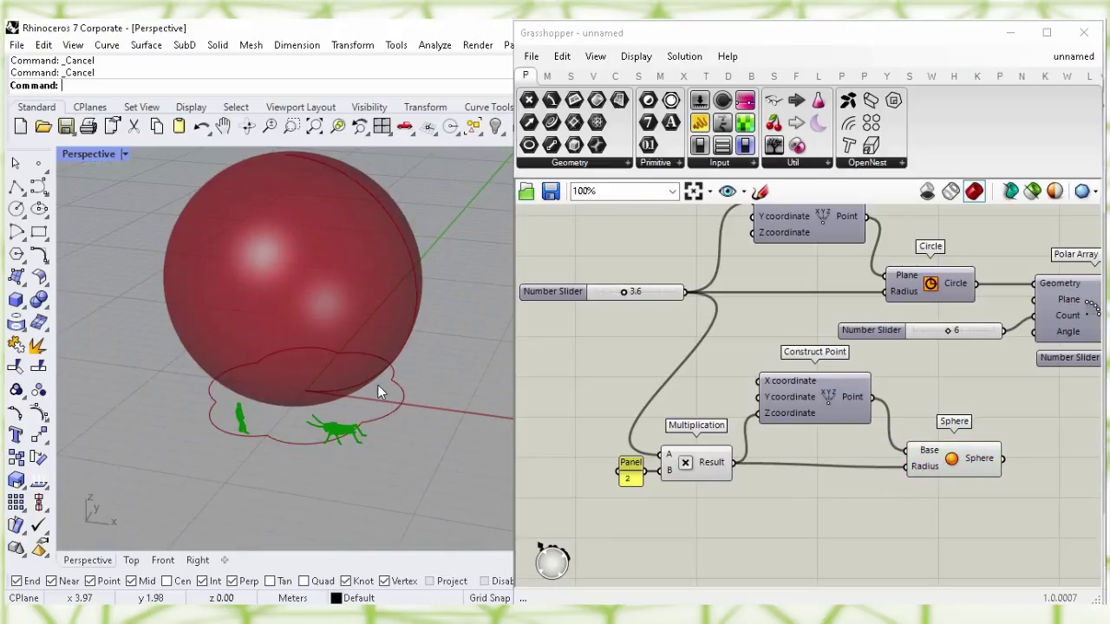
right_click_drag(377, 425, 400, 454)
left_click(850, 522)
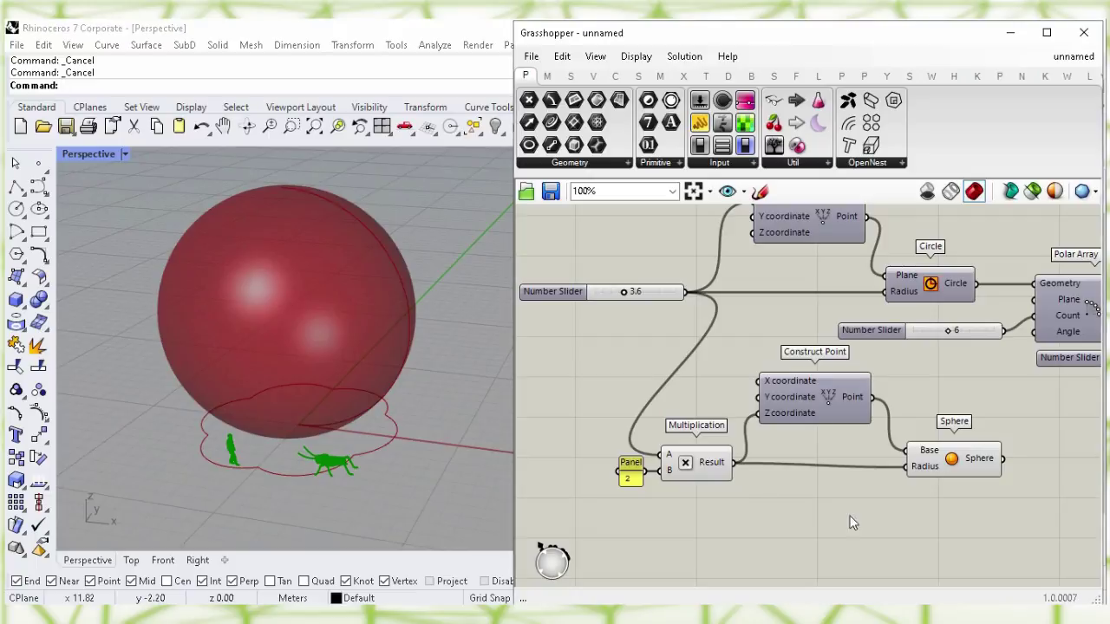
right_click_drag(935, 526, 595, 448)
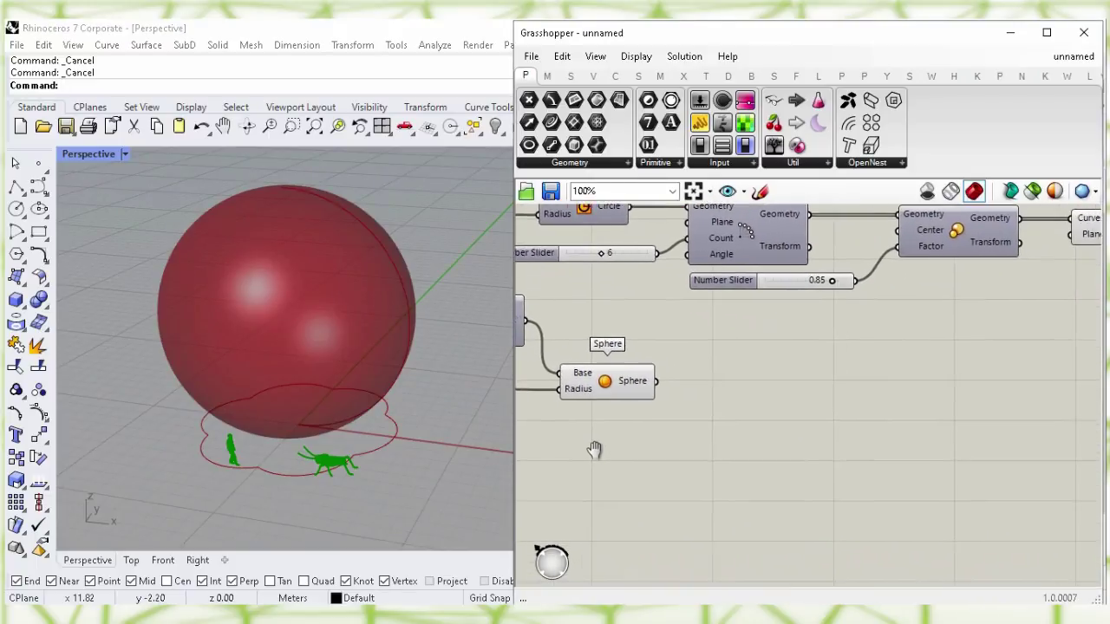
double_click(732, 425)
type("boun")
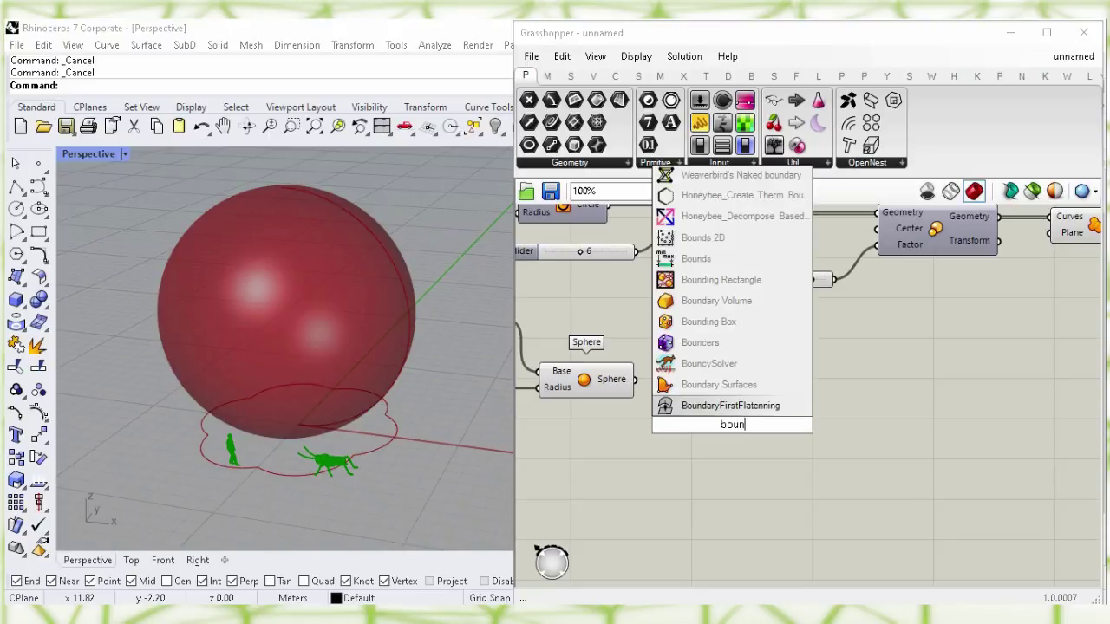
type("ding")
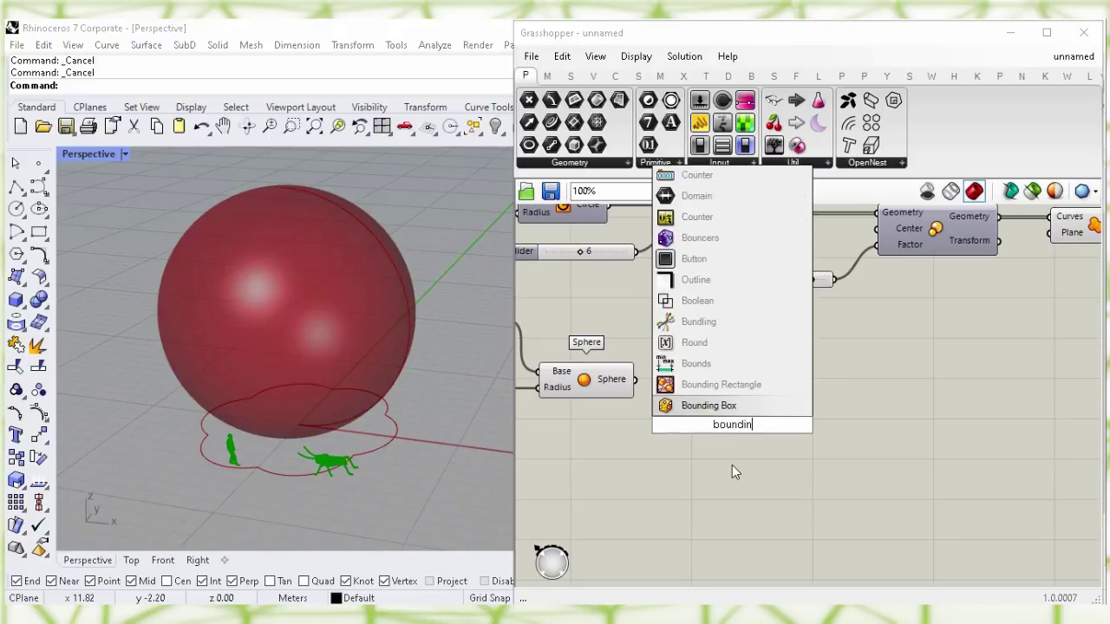
left_click(755, 407)
Connect the Sphere output to Bounding Box's Content input and position the component just below the Sphere.
left_click(669, 379)
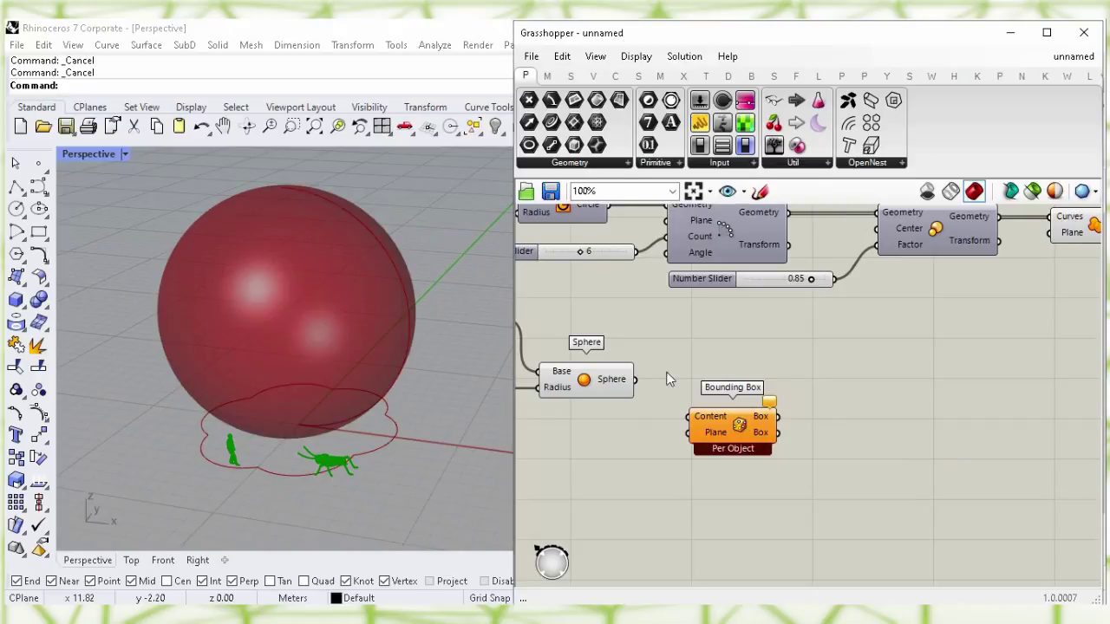
left_click_drag(635, 379, 700, 453)
left_click(876, 462)
Add a Move component, connect Bounding Box's upper Box output to its Geometry input, and align it with Bounding Box.
double_click(876, 461)
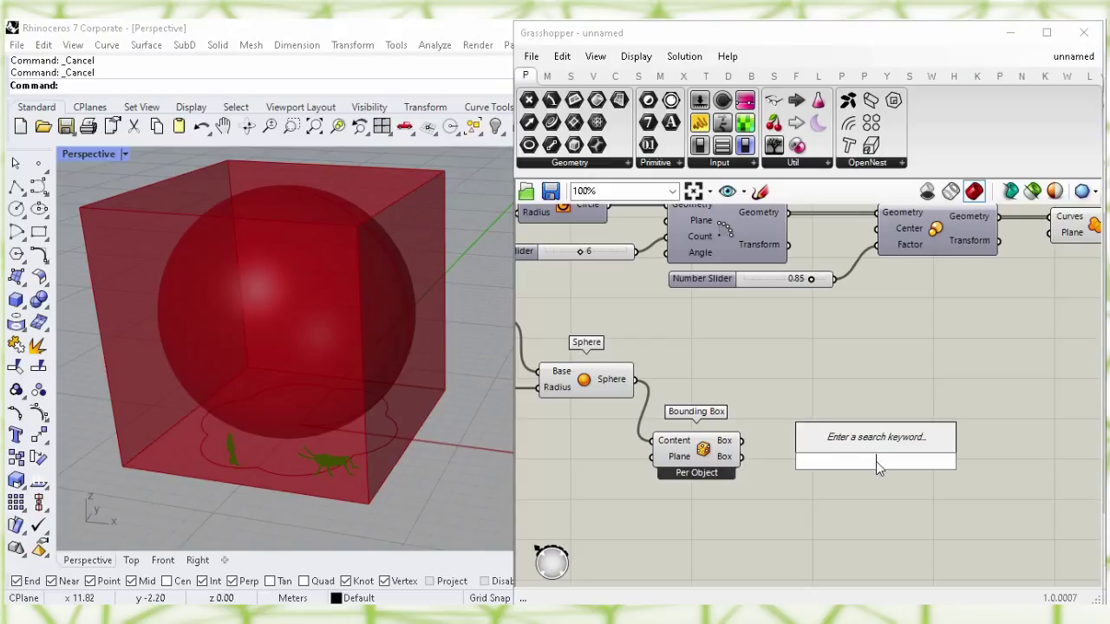
type("move")
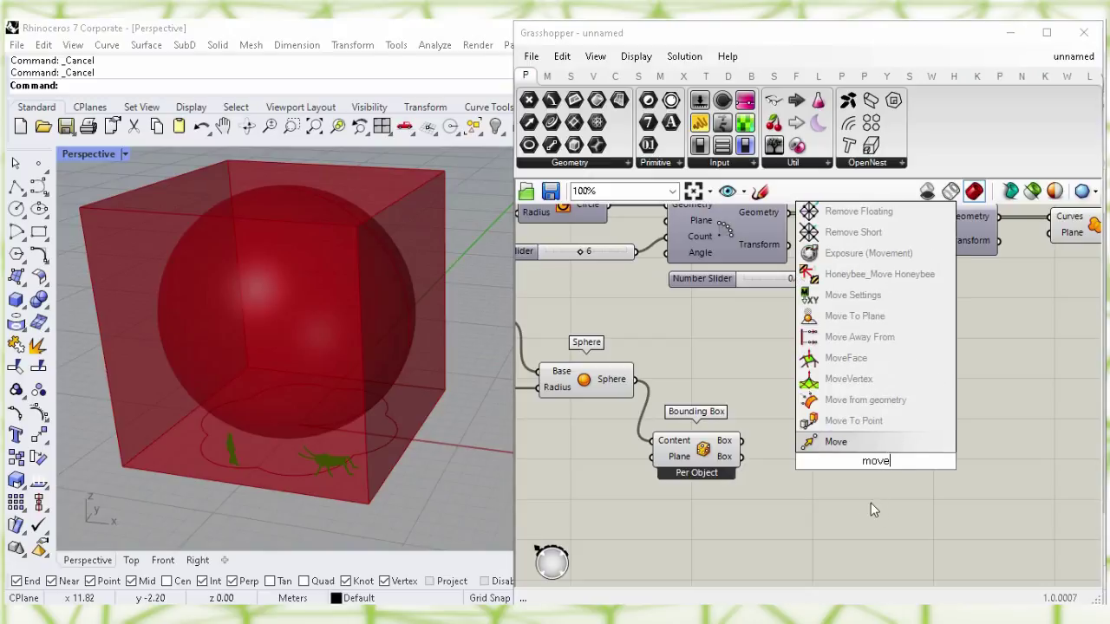
left_click(881, 444)
left_click(778, 414)
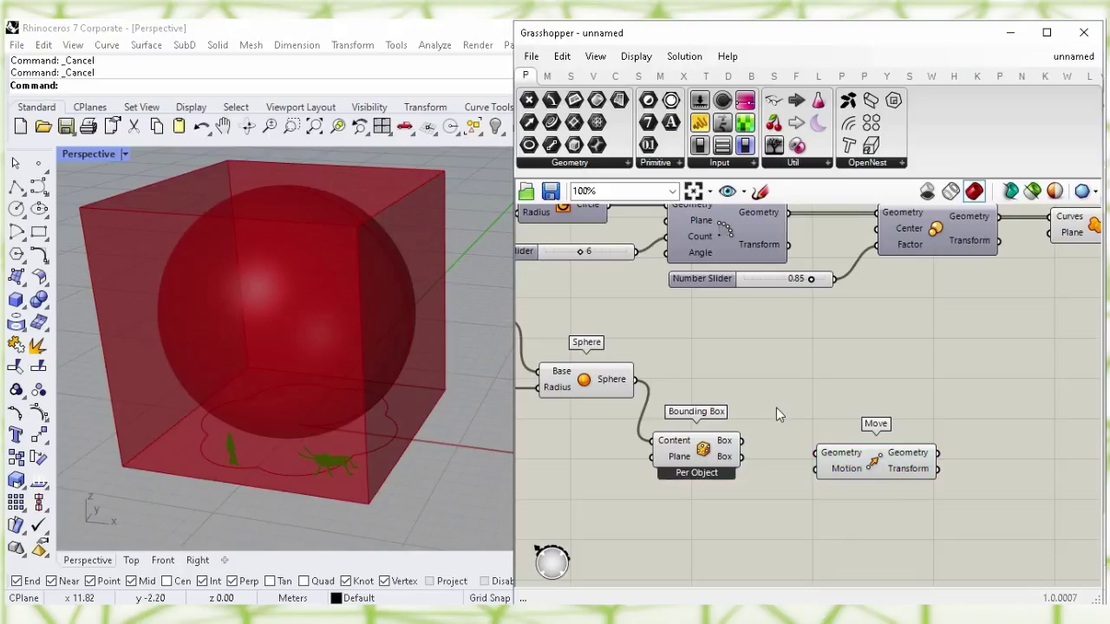
left_click_drag(744, 441, 815, 452)
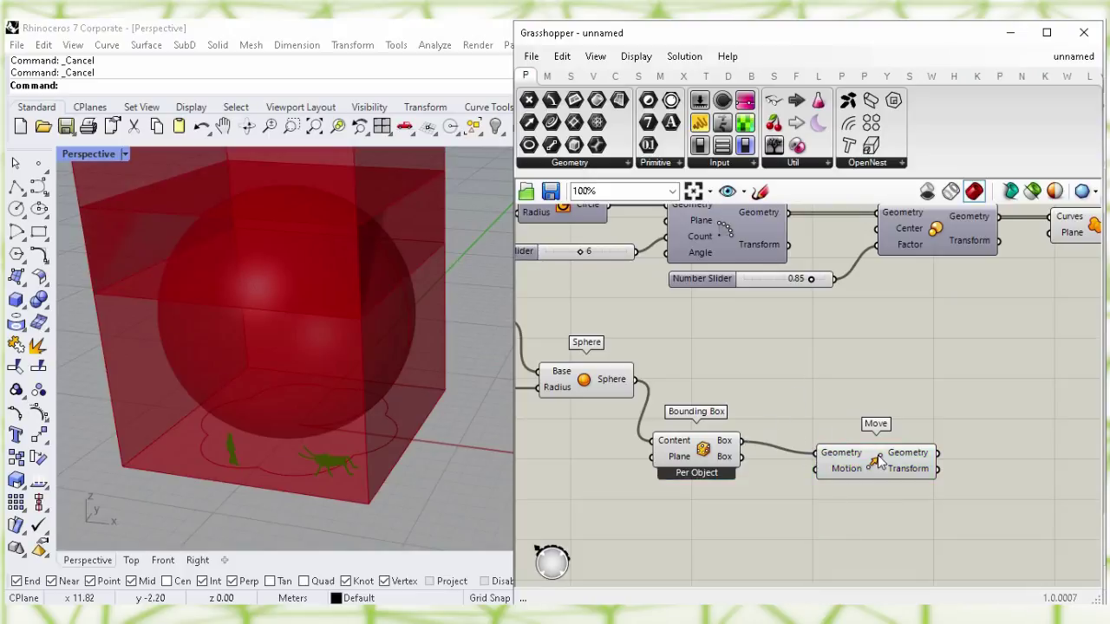
left_click_drag(879, 465, 875, 452)
Turn off the preview of the Bounding Box component.
left_click(706, 459)
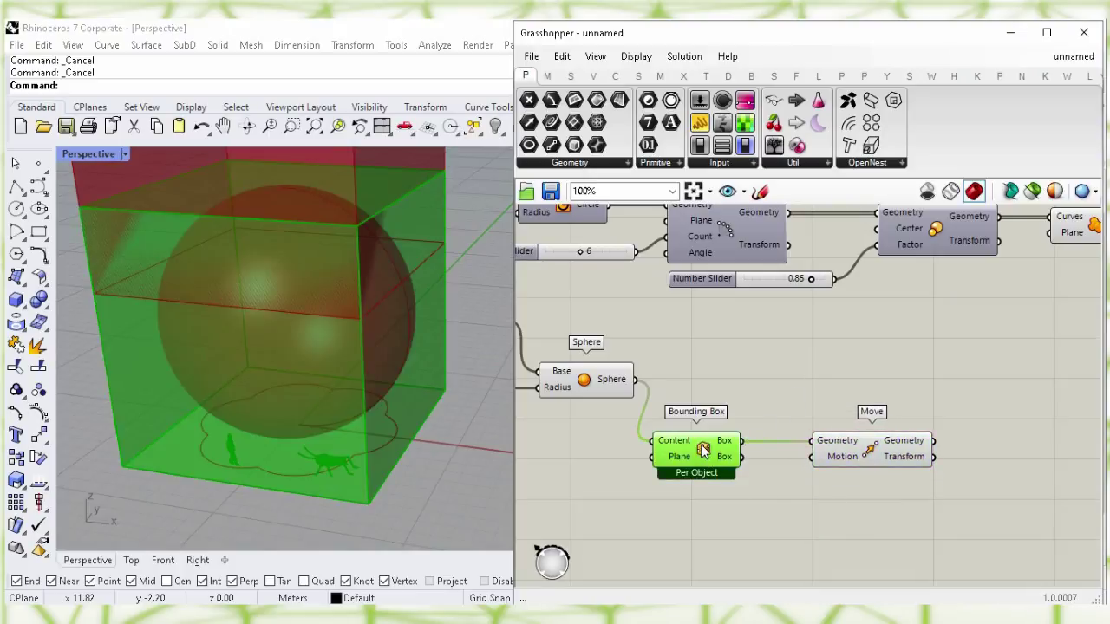
right_click(704, 449)
left_click(884, 479)
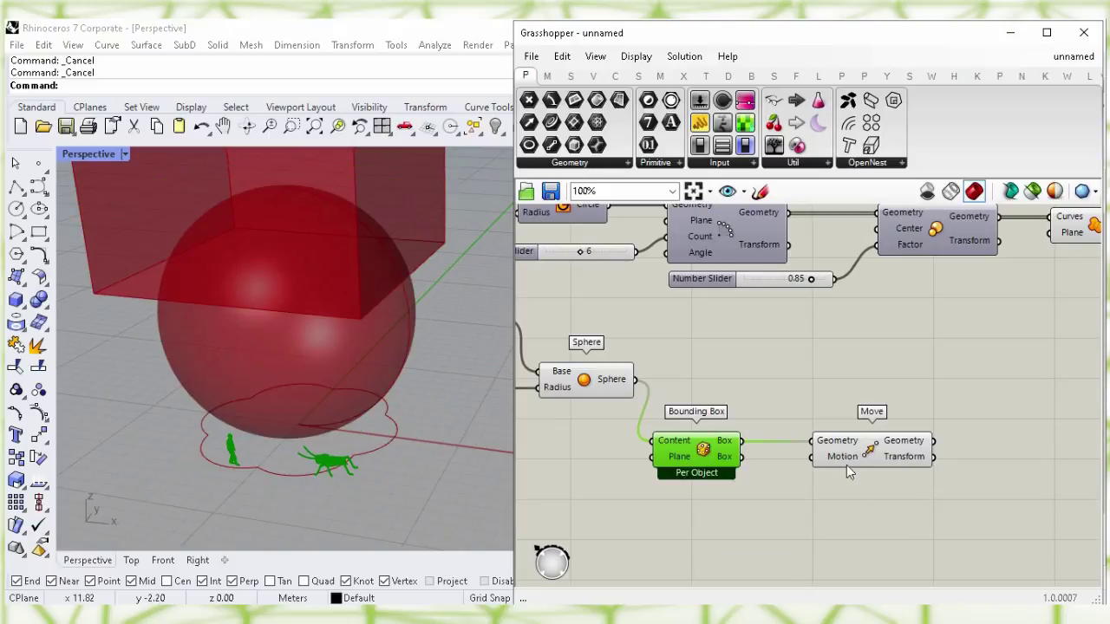
left_click(834, 487)
Add a Unit Z component below Bounding Box and connect its Unit vector output to Move's Motion input.
right_click_drag(835, 487, 817, 438)
double_click(717, 483)
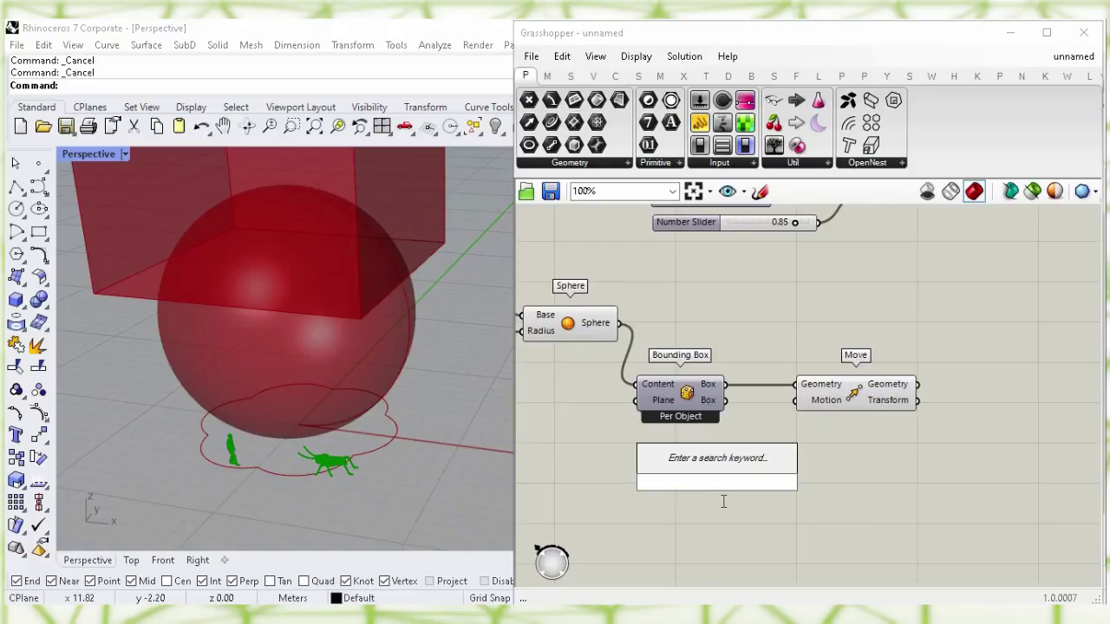
type("z")
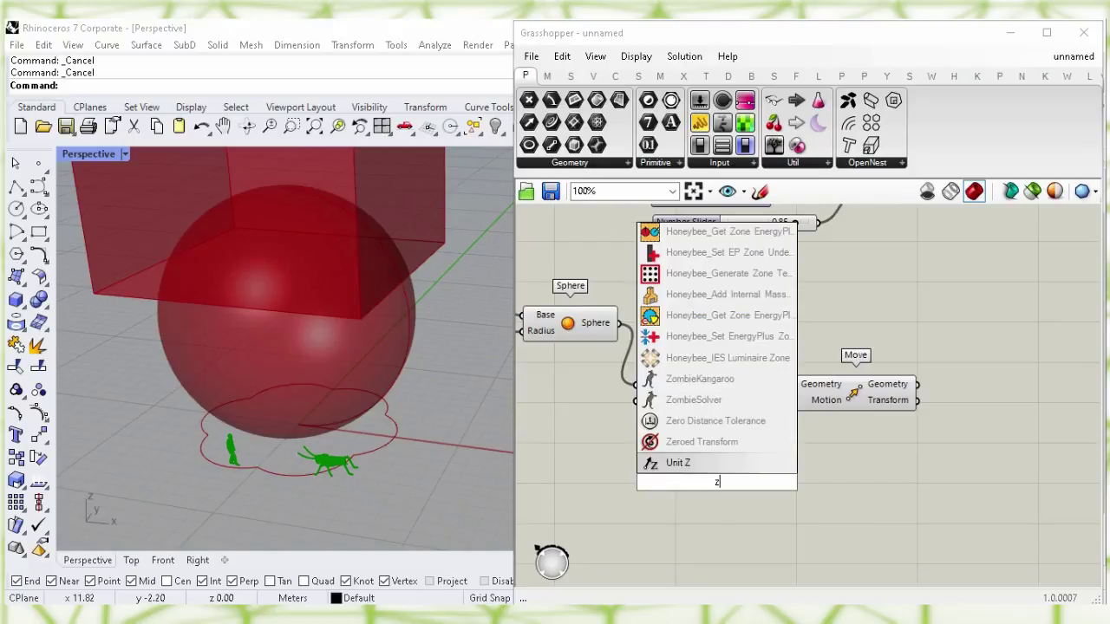
left_click(755, 463)
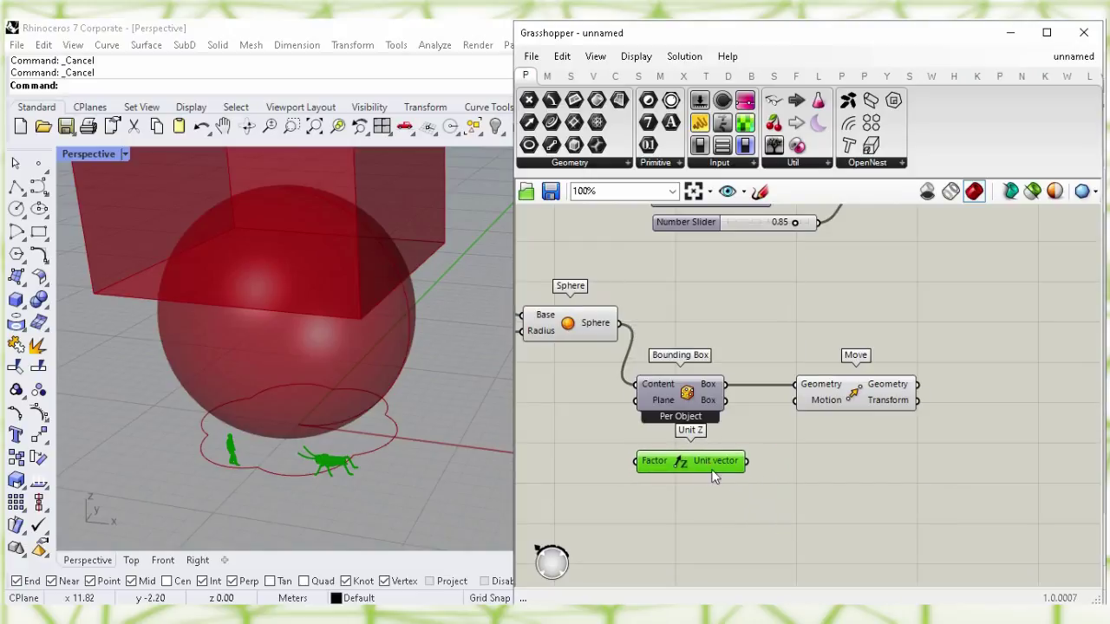
left_click_drag(748, 461, 836, 398)
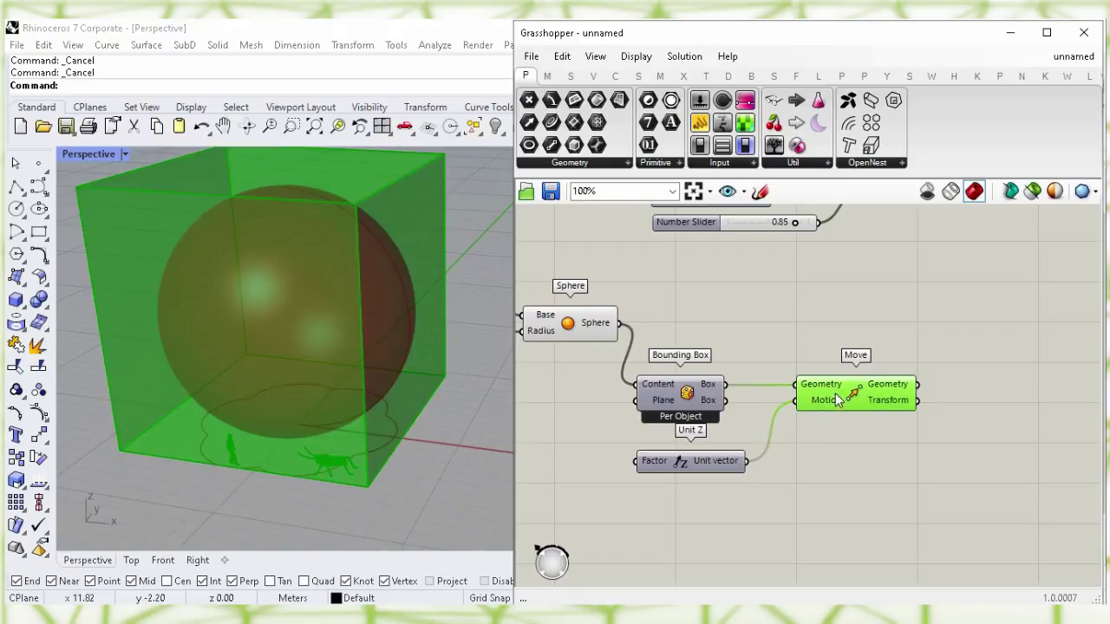
left_click(819, 480)
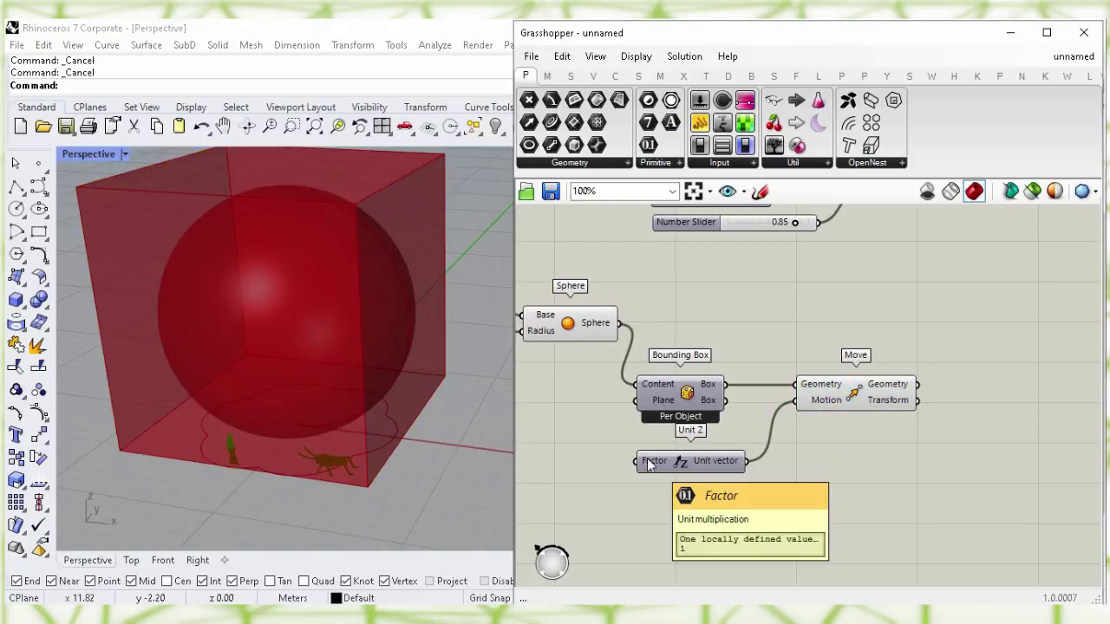
Connect Multiplication's Result to Unit Z's Factor input and check the moved box against the sphere in the Rhino viewport.
right_click_drag(558, 445, 670, 408)
left_click(660, 351)
left_click_drag(631, 342, 918, 477)
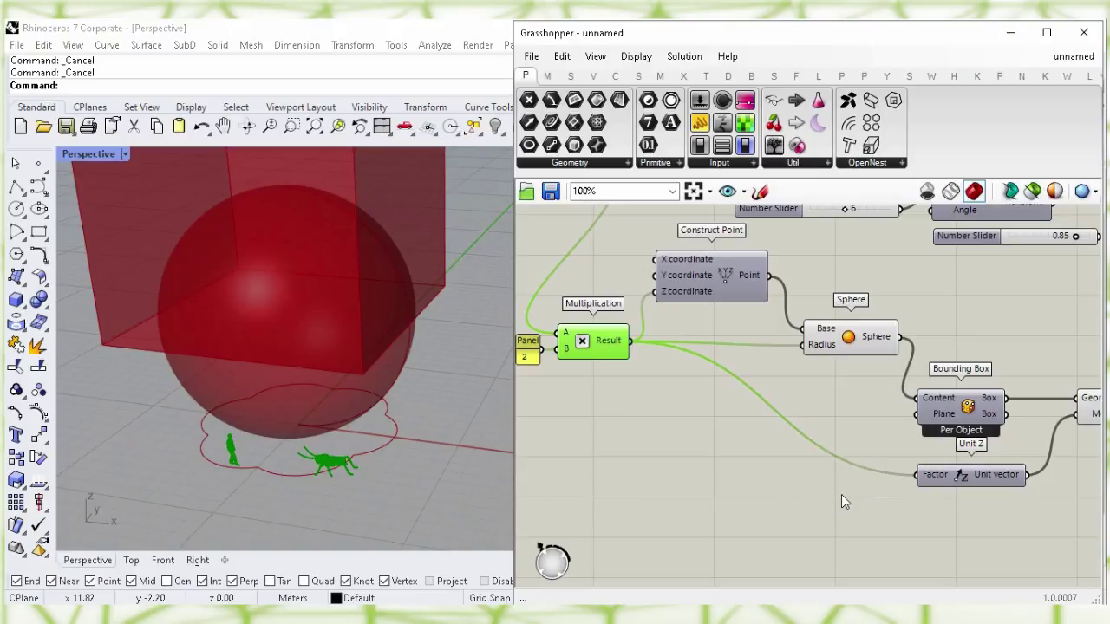
left_click(430, 430)
scroll(417, 429, "down", 3)
right_click_drag(417, 441, 434, 403)
Add a Trim Solid component above and beyond the Move component.
left_click(749, 477)
right_click_drag(751, 478, 637, 466)
right_click_drag(951, 330, 770, 334)
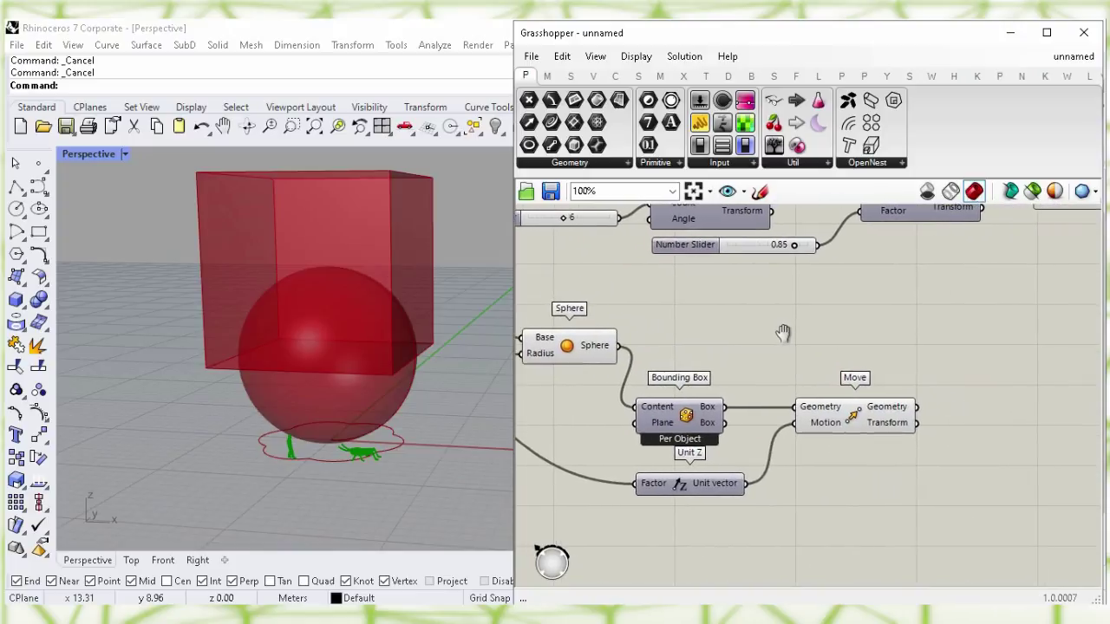
left_click(867, 419)
left_click(932, 339)
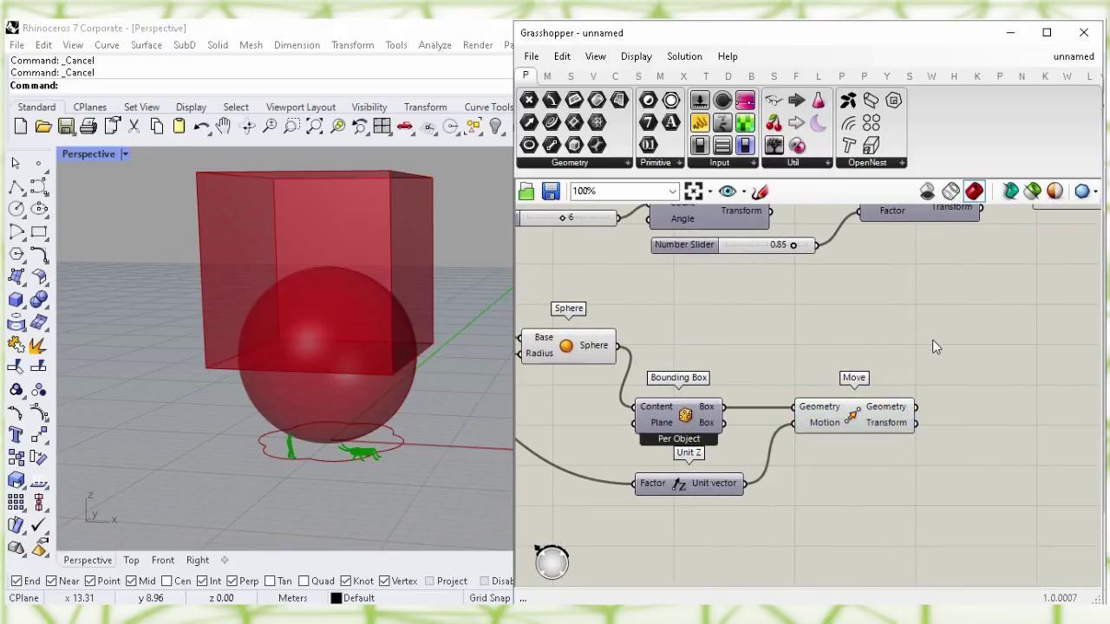
double_click(932, 339)
type("tri")
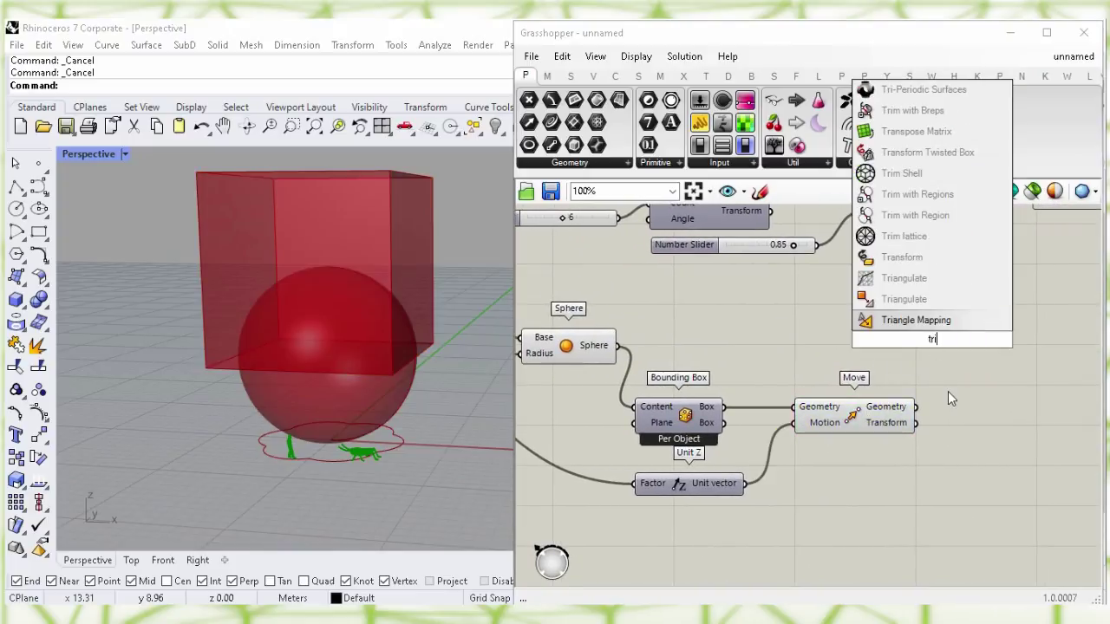
type("m sol")
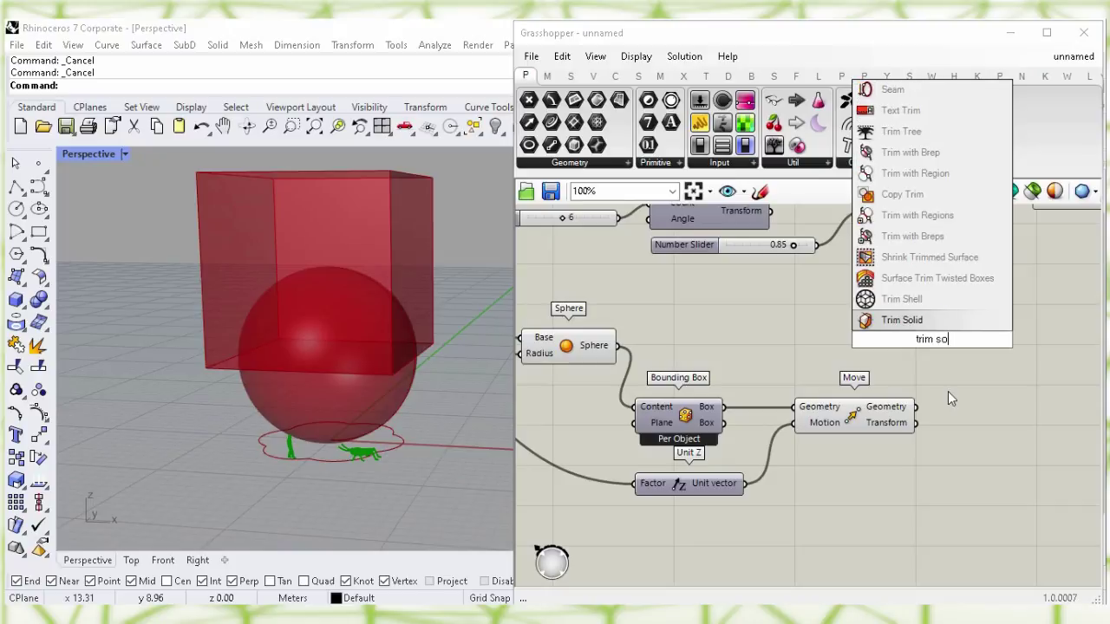
left_click(961, 323)
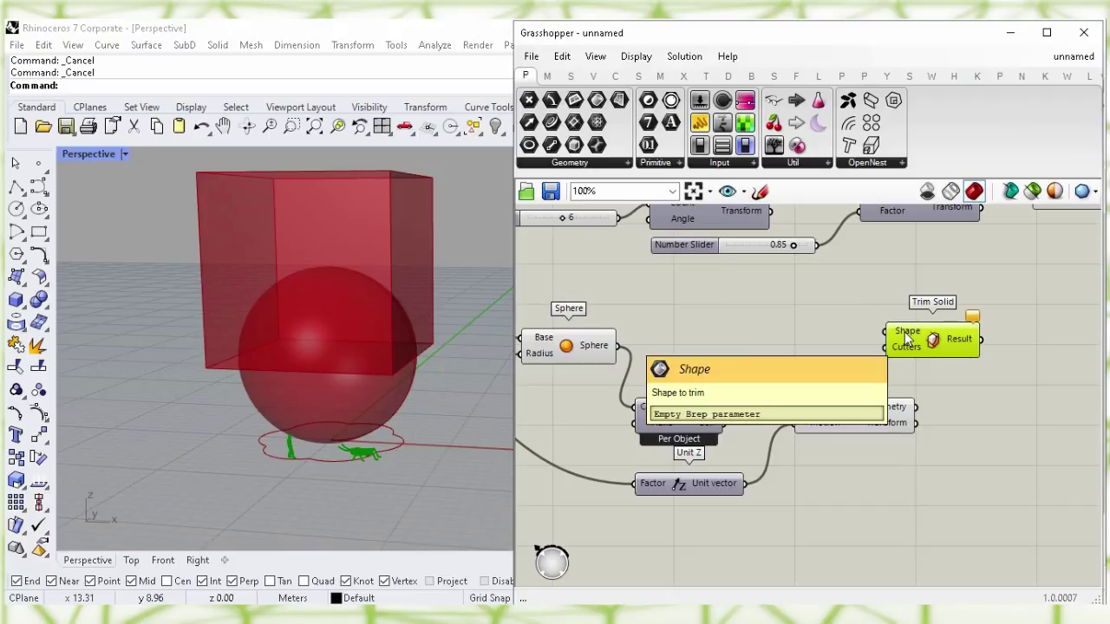
left_click(798, 324)
Connect the Sphere output to Trim Solid's Shape input and Move's Geometry output to its Cutters input, keeping Trim Solid aligned with Sphere.
left_click(595, 345)
left_click_drag(617, 346, 988, 358)
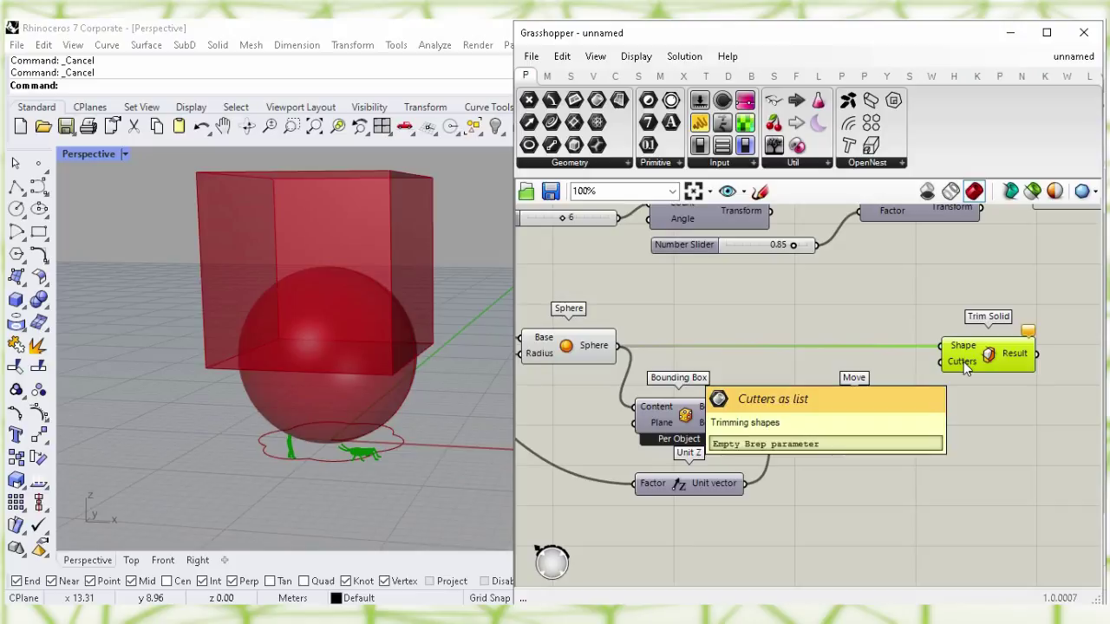
left_click(860, 429)
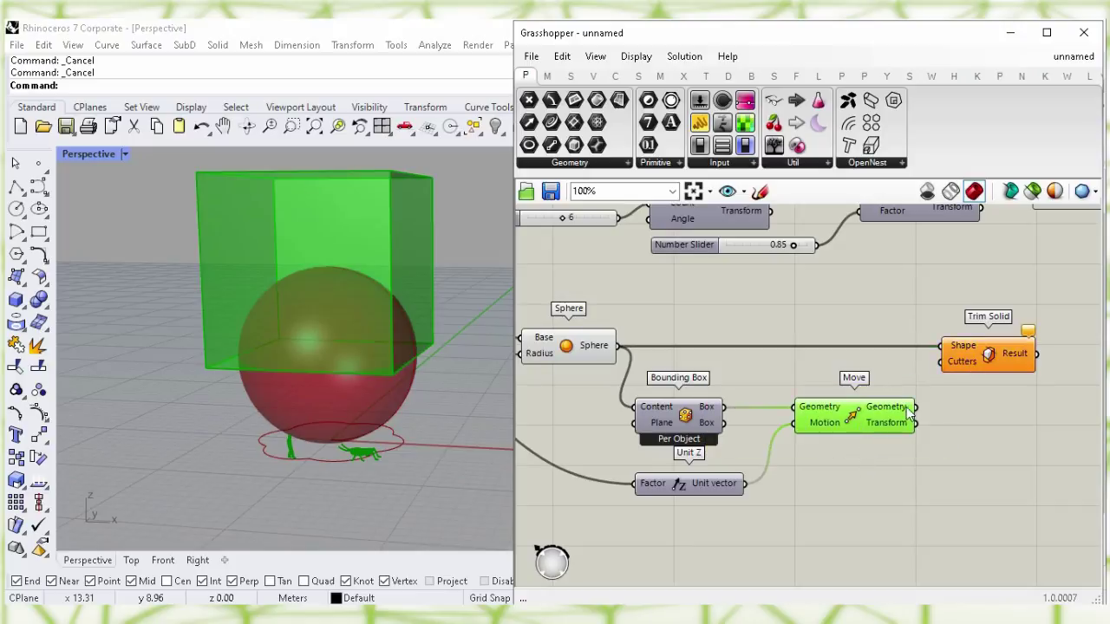
left_click_drag(944, 380, 944, 380)
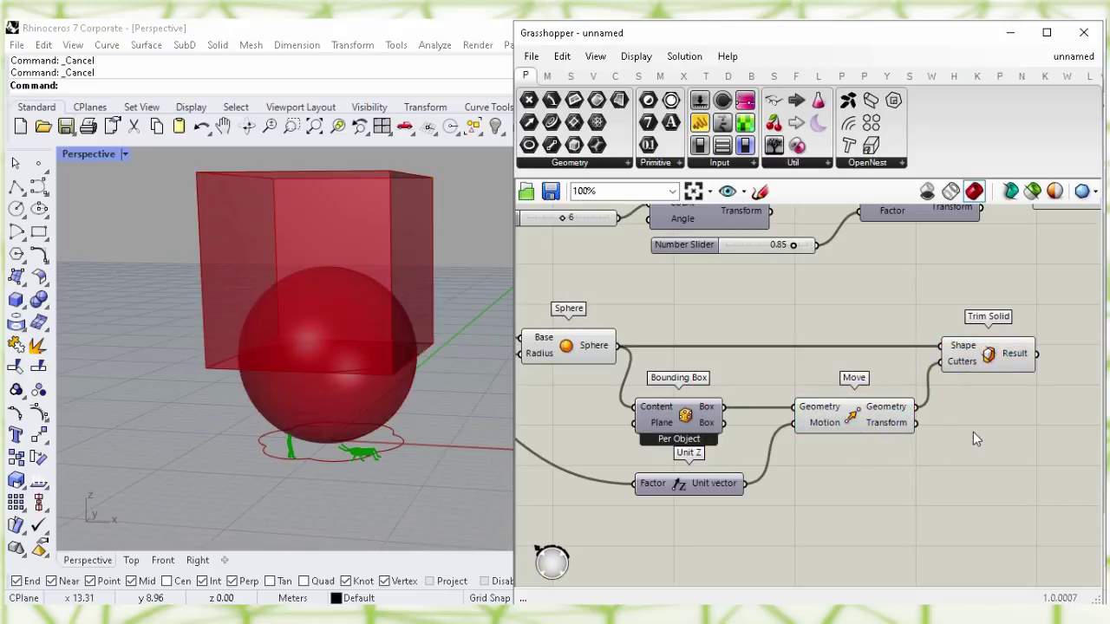
Turn off the previews of the Move and Sphere components.
left_click(854, 421)
right_click(854, 420)
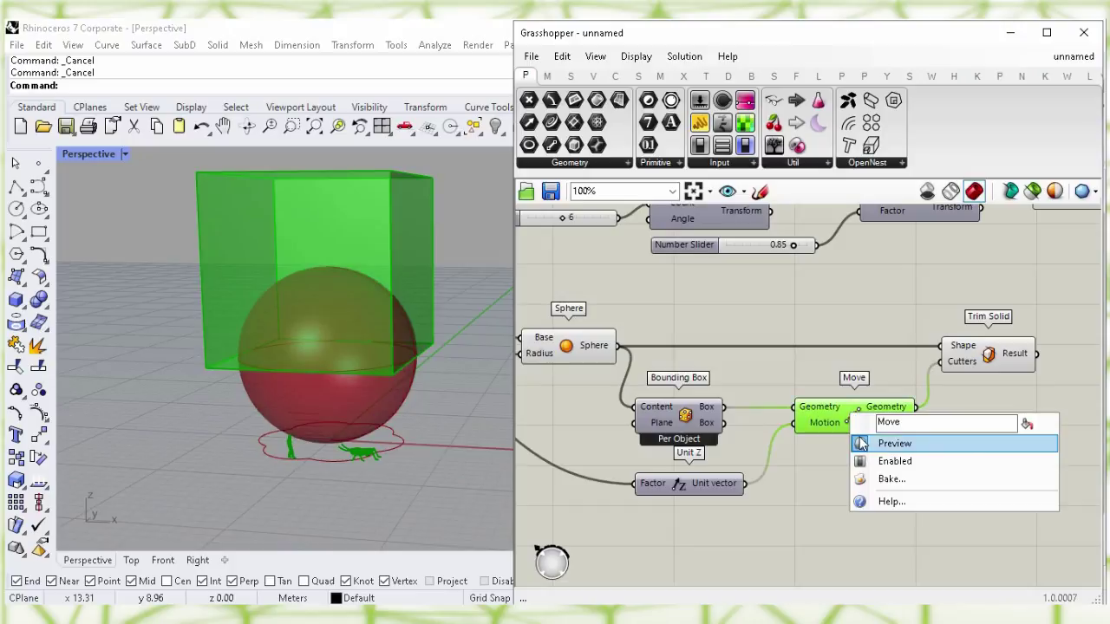
left_click(1019, 448)
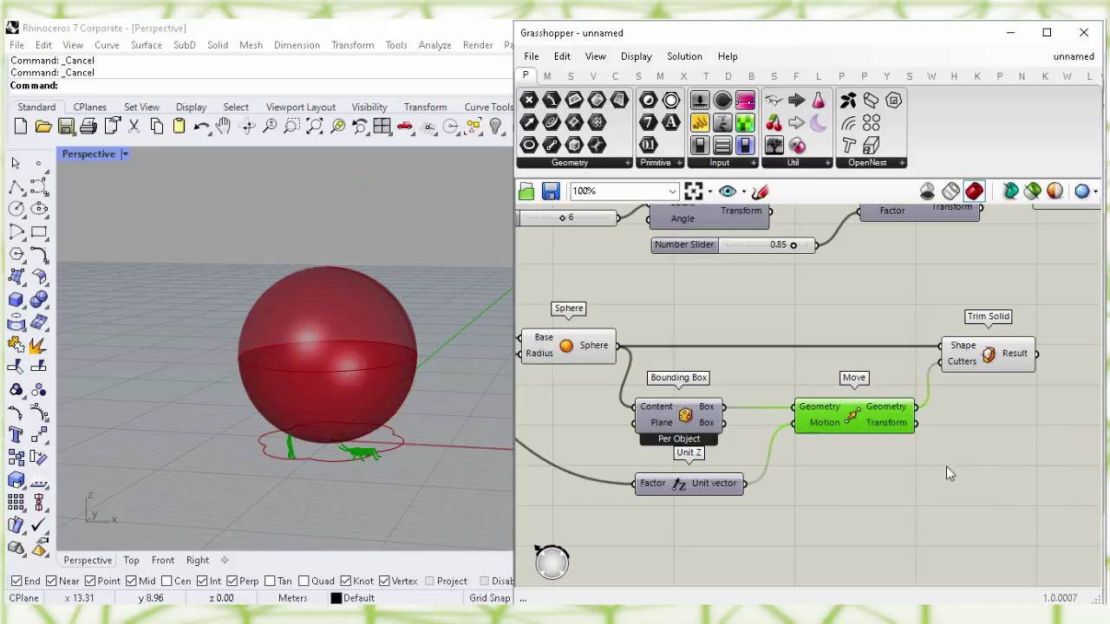
left_click(594, 348)
right_click(565, 347)
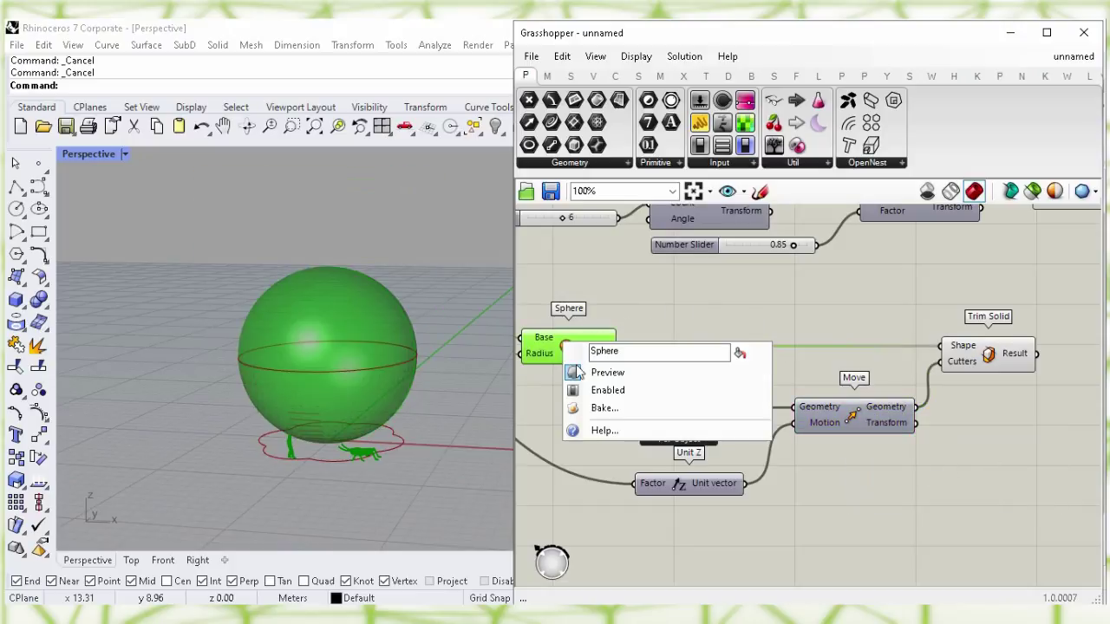
left_click(737, 372)
Add the Project component that projects a curve onto a Brep, placing it beyond Trim Solid and below Region Union.
right_click_drag(937, 301, 639, 362)
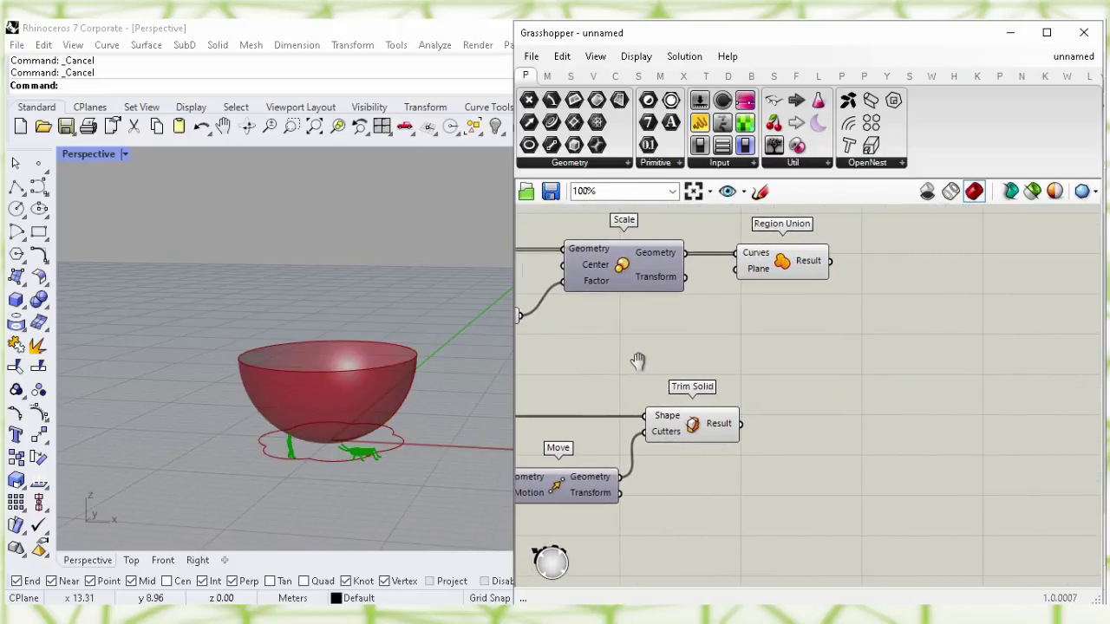
left_click(789, 273)
left_click(720, 421)
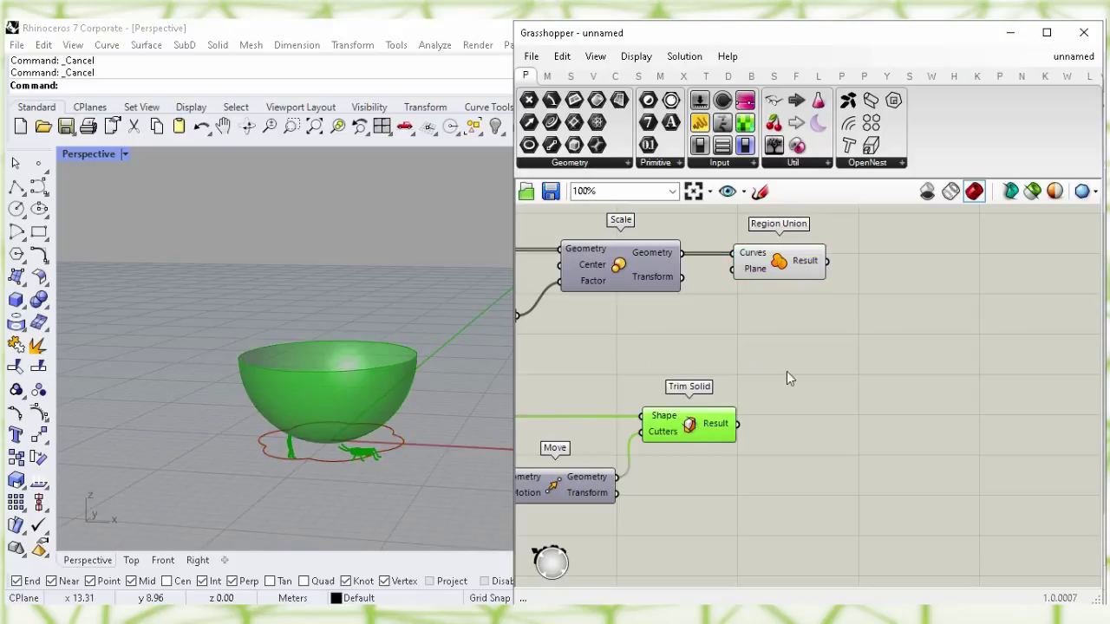
left_click(879, 380)
double_click(879, 380)
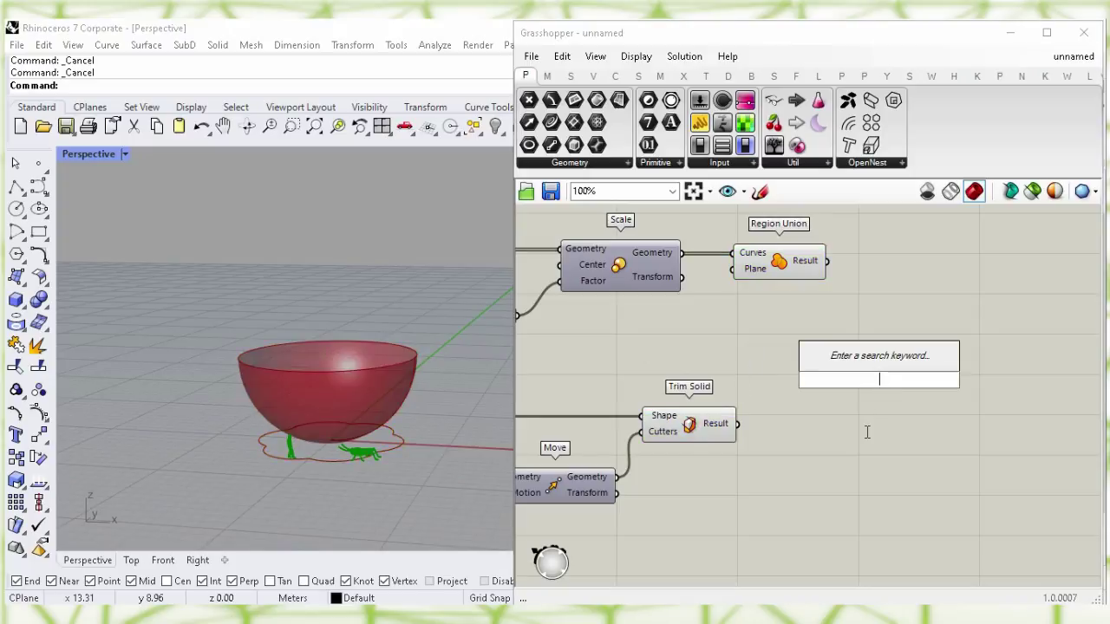
type("proj")
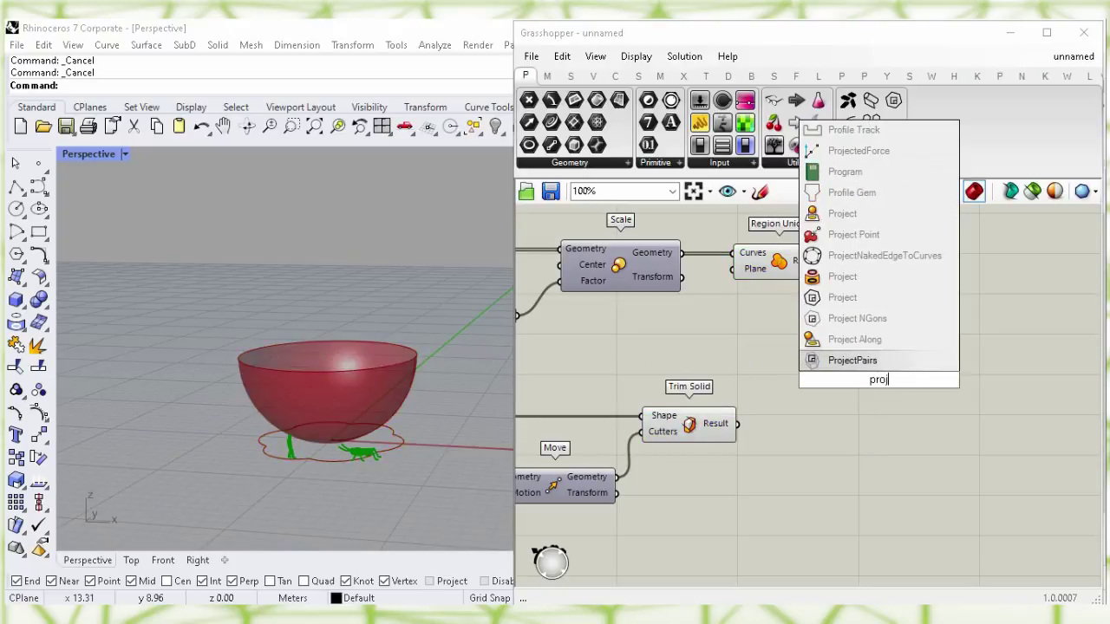
type("ect")
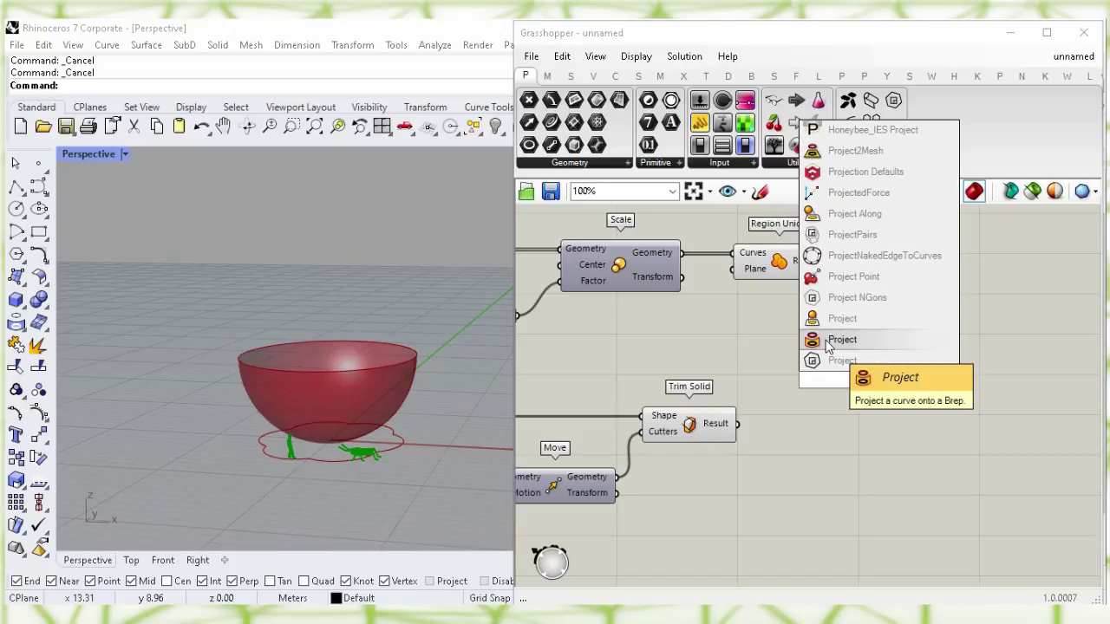
left_click(821, 342)
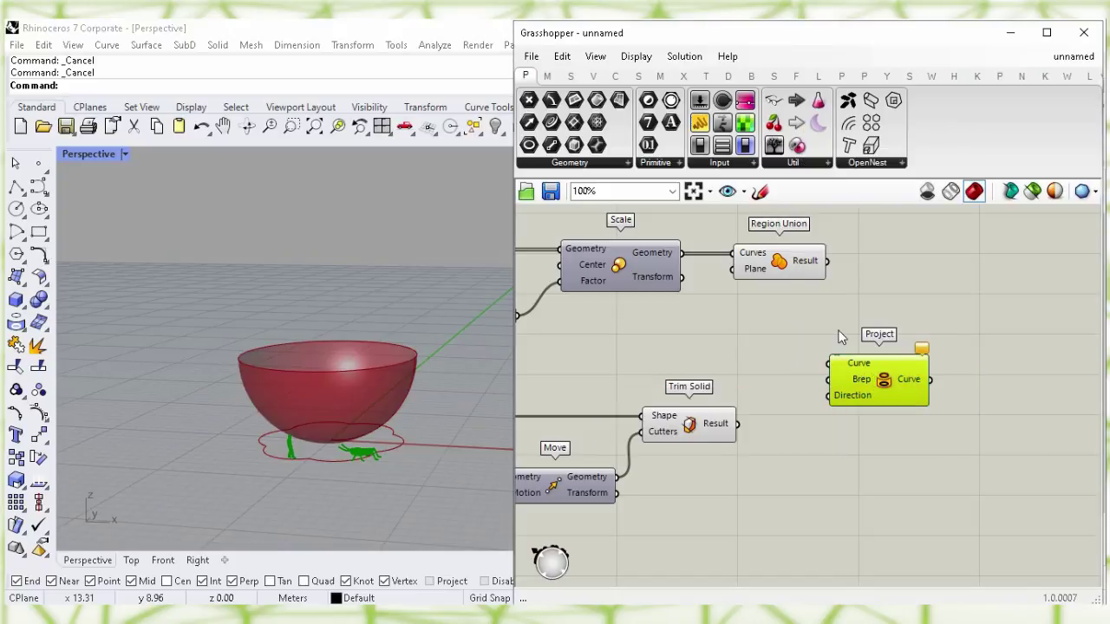
Turn off the preview of the Region Union component.
left_click(784, 274)
right_click(779, 263)
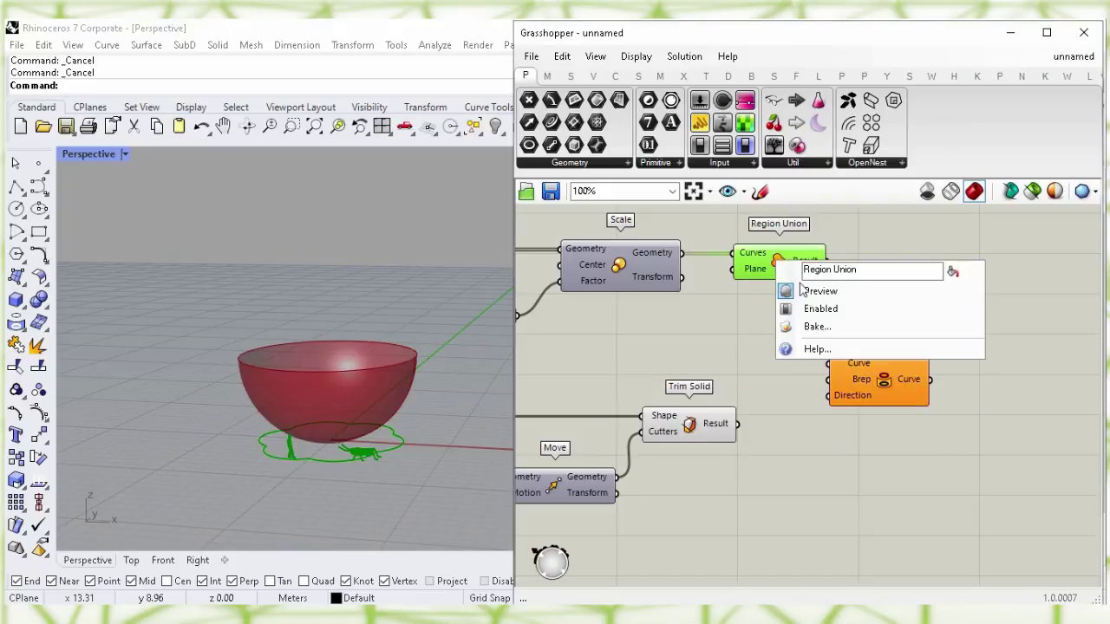
left_click(953, 299)
Connect Region Union's Result to Project's Curve input and Trim Solid's Result to its Brep input, aligning Project with Trim Solid.
left_click_drag(827, 261, 829, 363)
left_click_drag(879, 397, 861, 420)
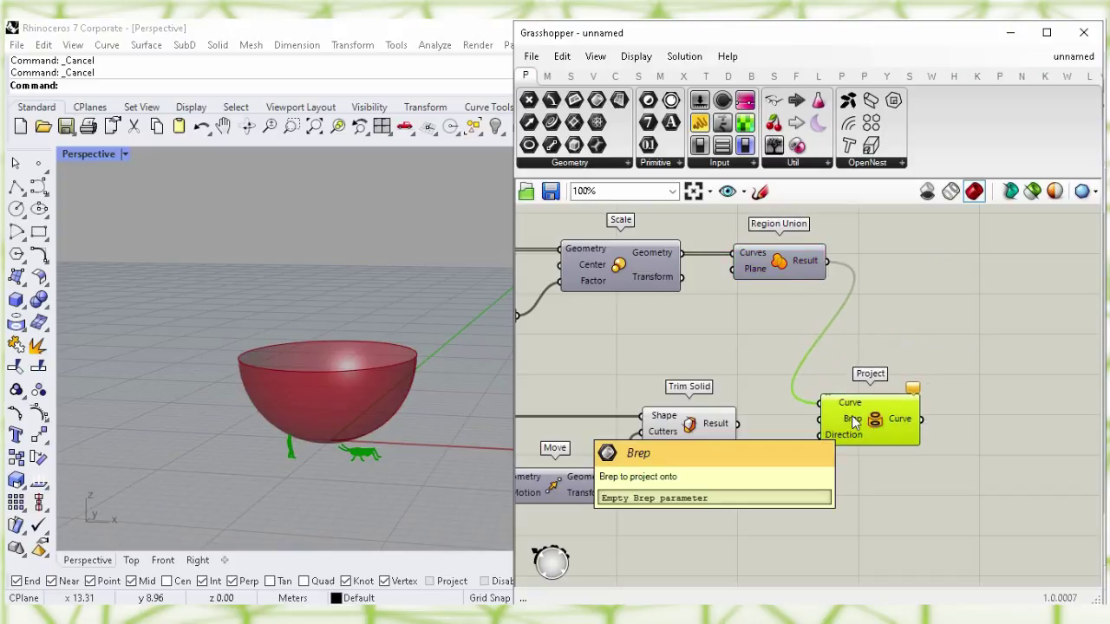
left_click(693, 436)
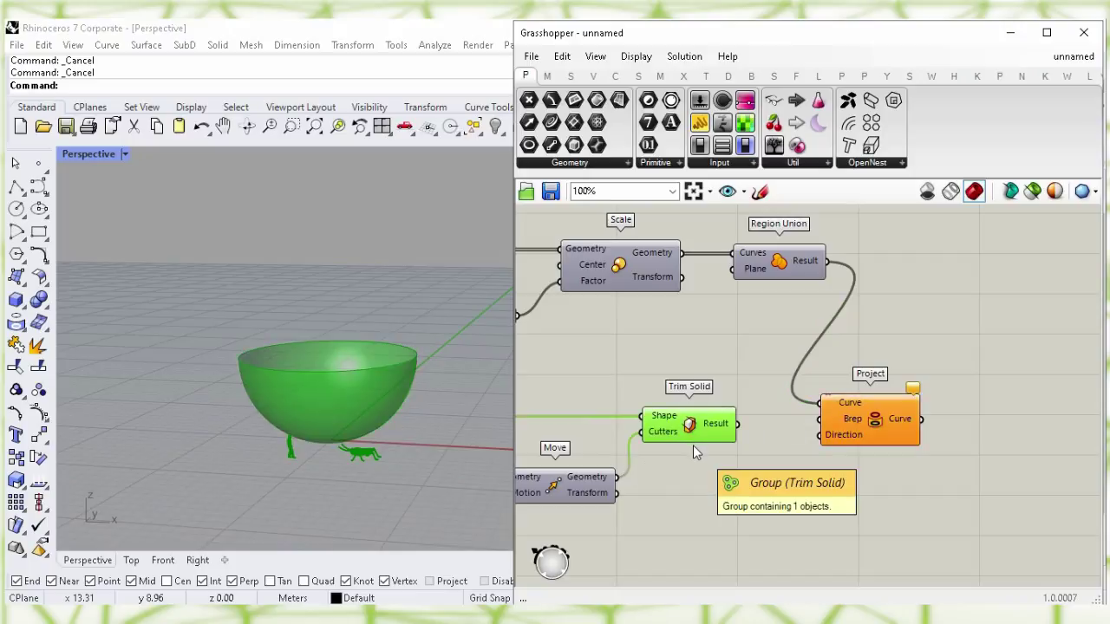
left_click_drag(818, 432, 821, 419)
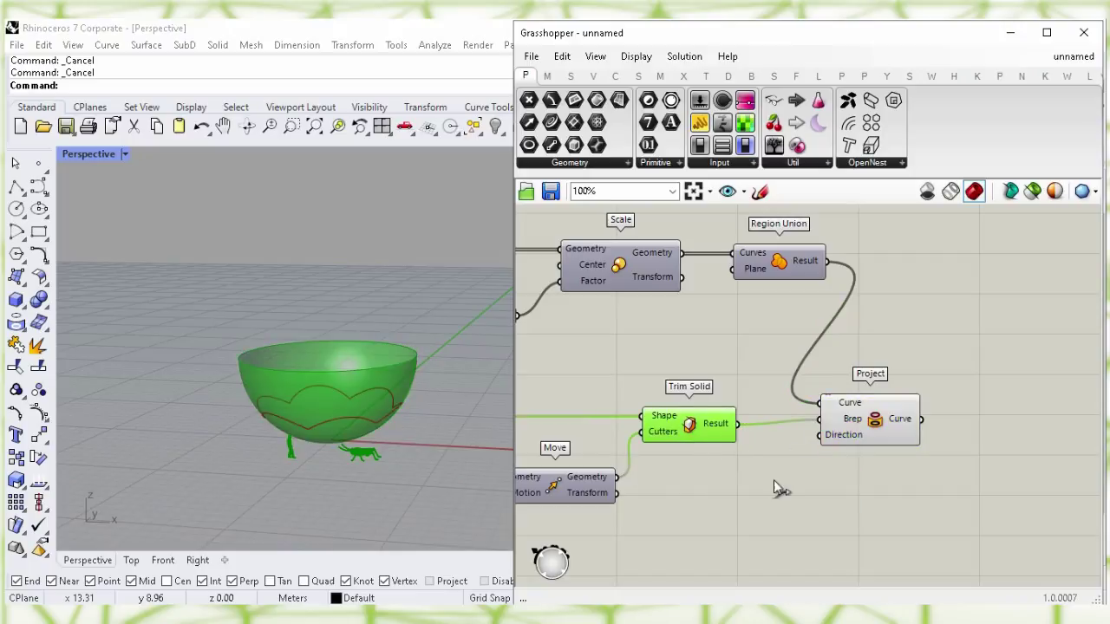
left_click_drag(865, 448, 870, 454)
left_click(736, 458)
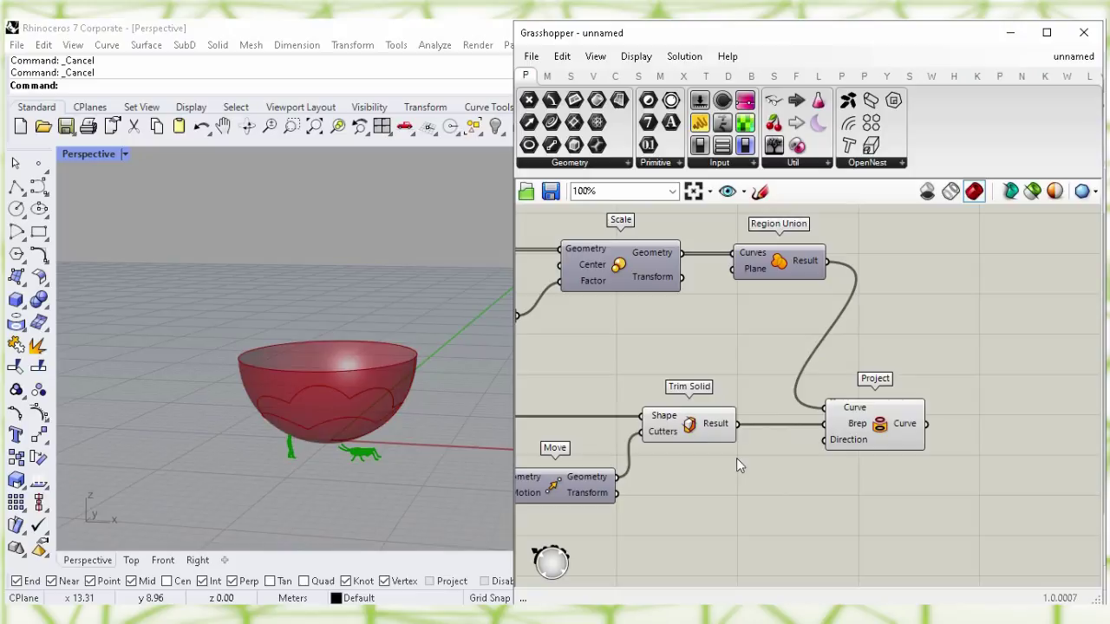
Turn off the preview of the Trim Solid component so only Project's curve is displayed.
left_click(691, 436)
right_click(691, 424)
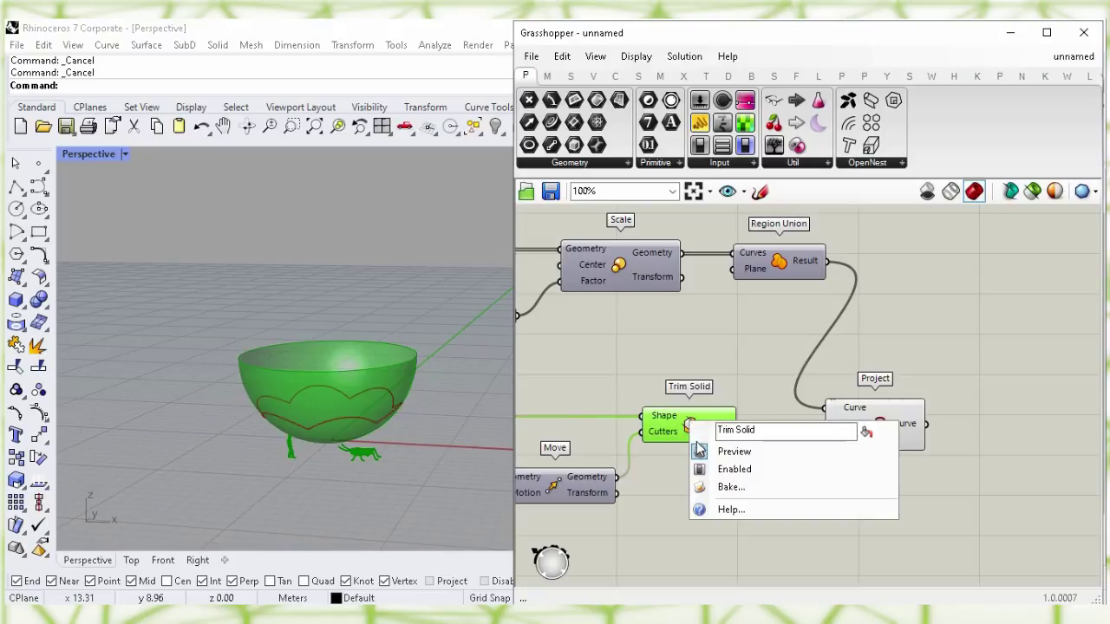
left_click(844, 449)
left_click(880, 446)
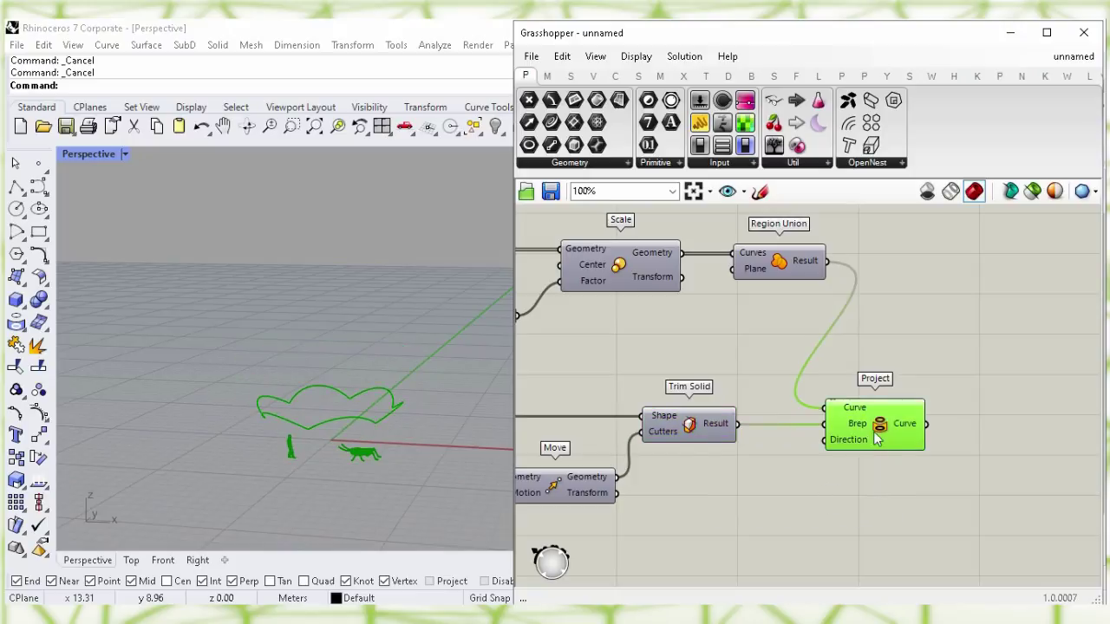
Add the Surface Split component on empty canvas beyond Project, slightly above it.
right_click_drag(979, 435, 867, 433)
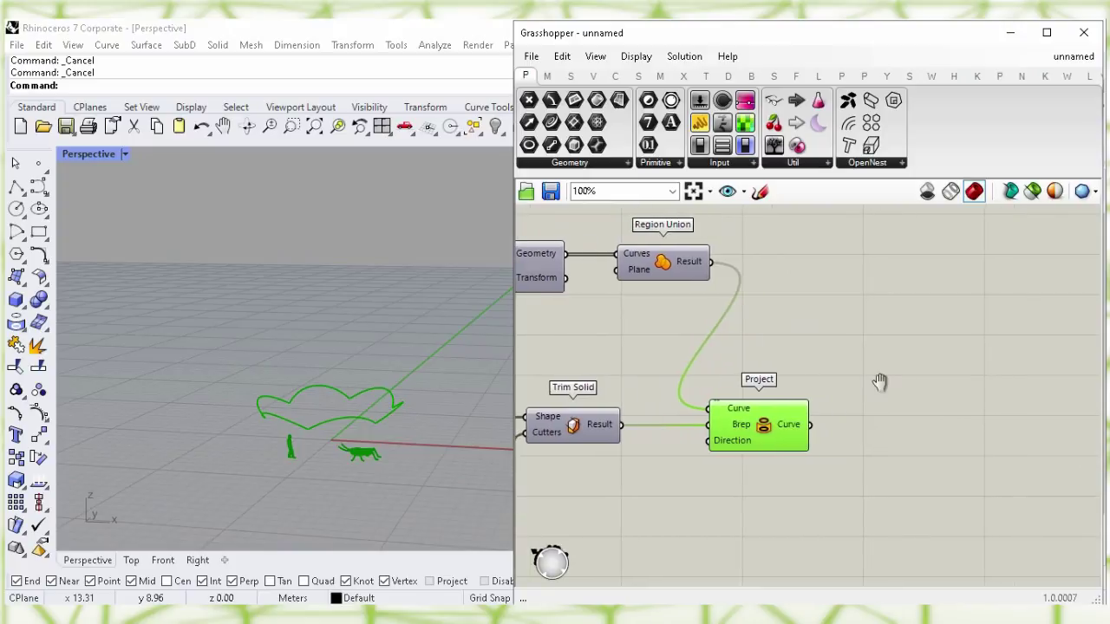
left_click(899, 361)
double_click(899, 360)
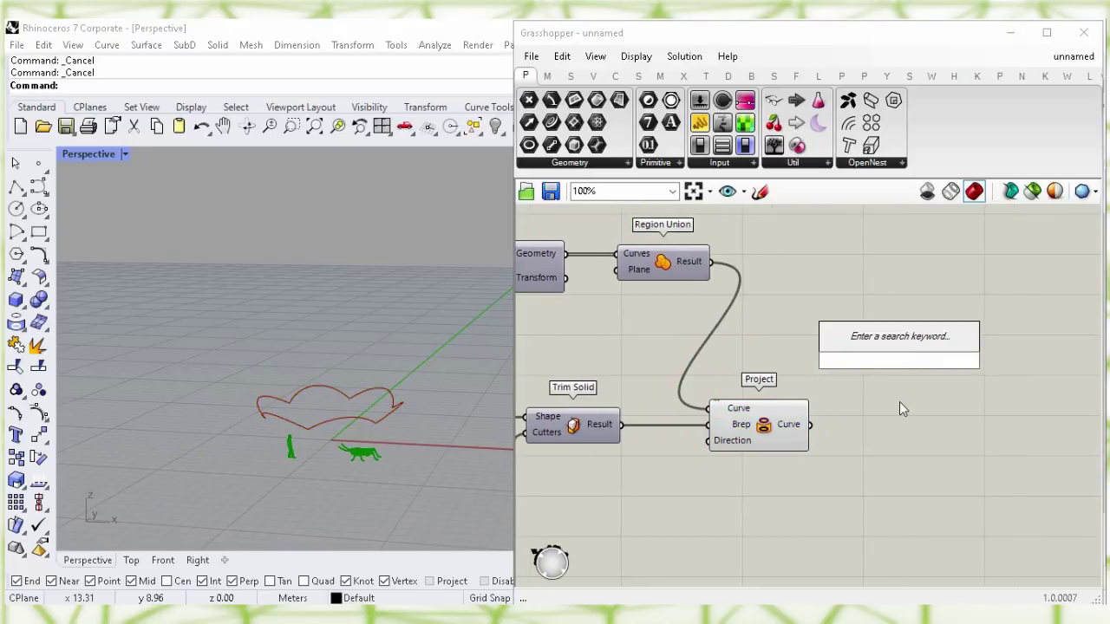
type("su")
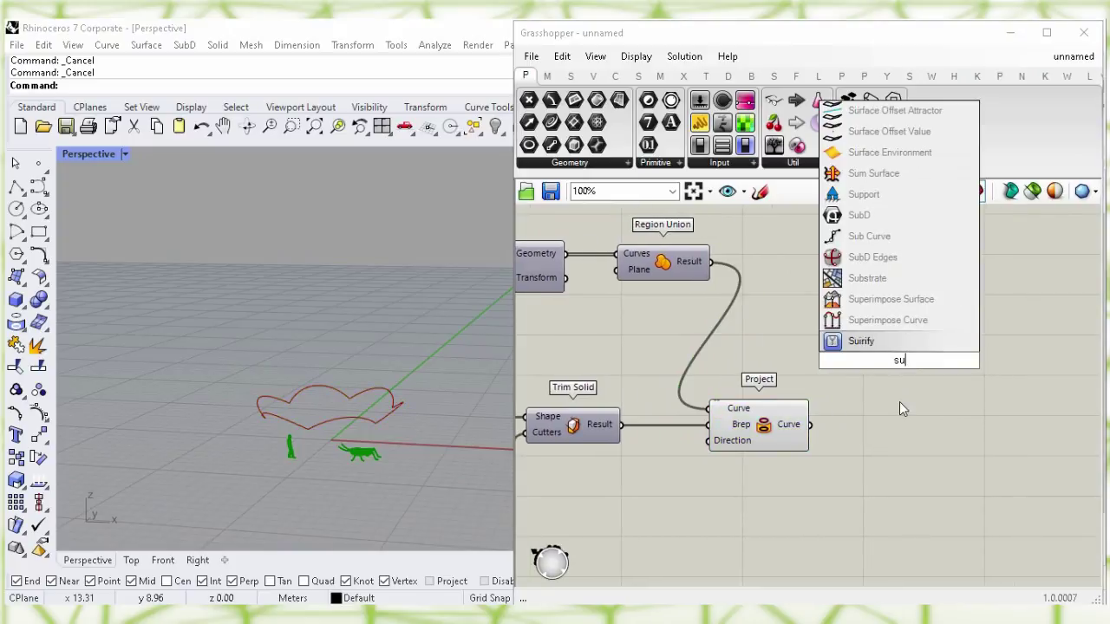
type("rface")
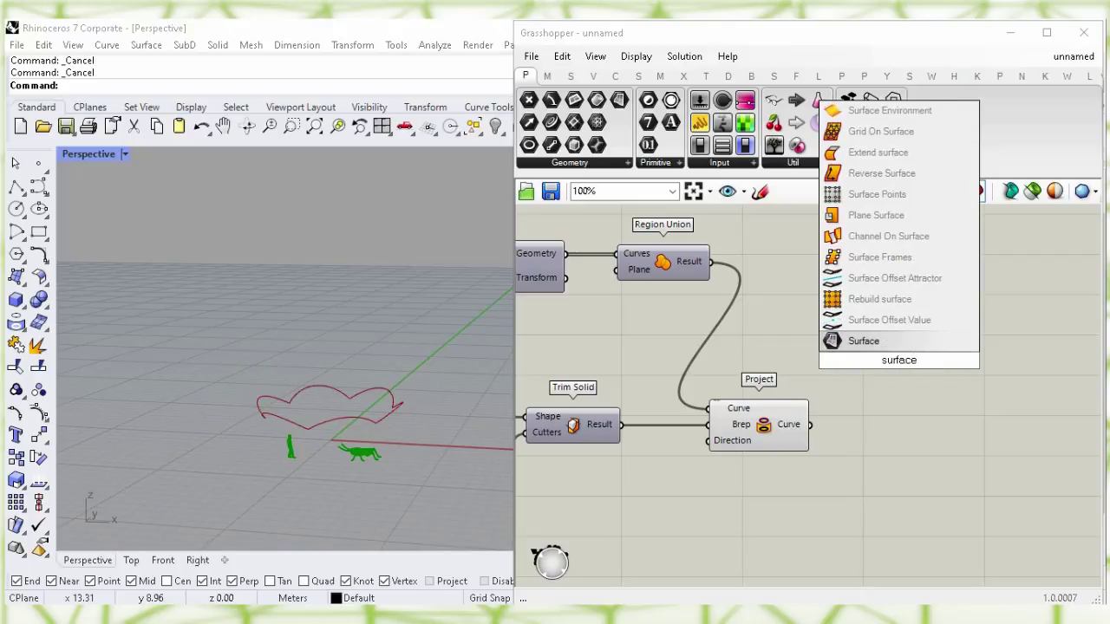
type(" spl")
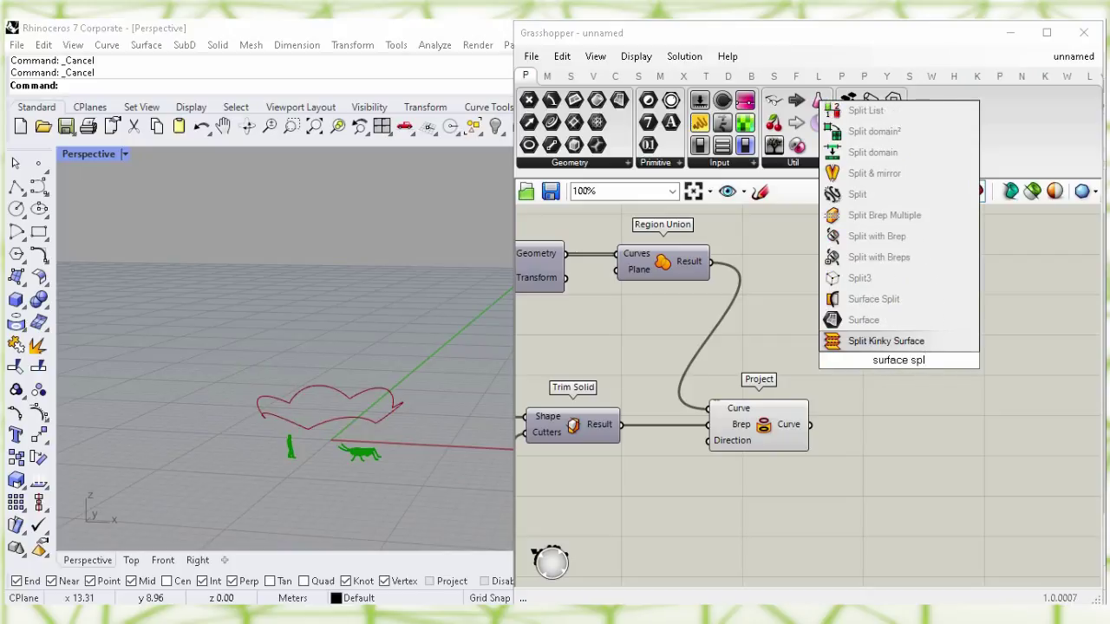
type("it")
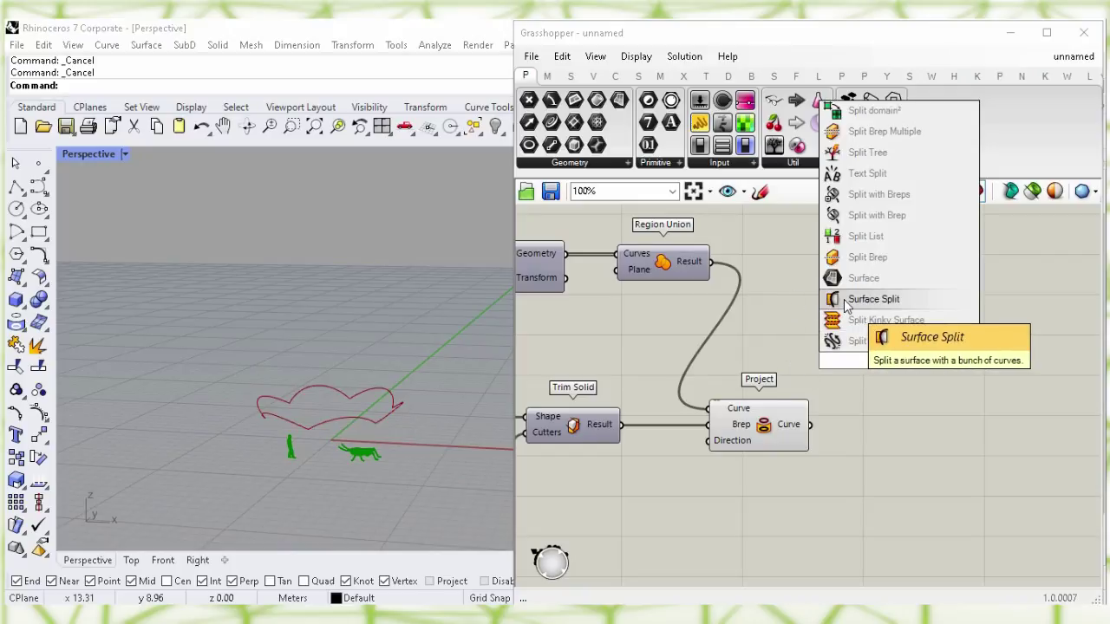
left_click(871, 299)
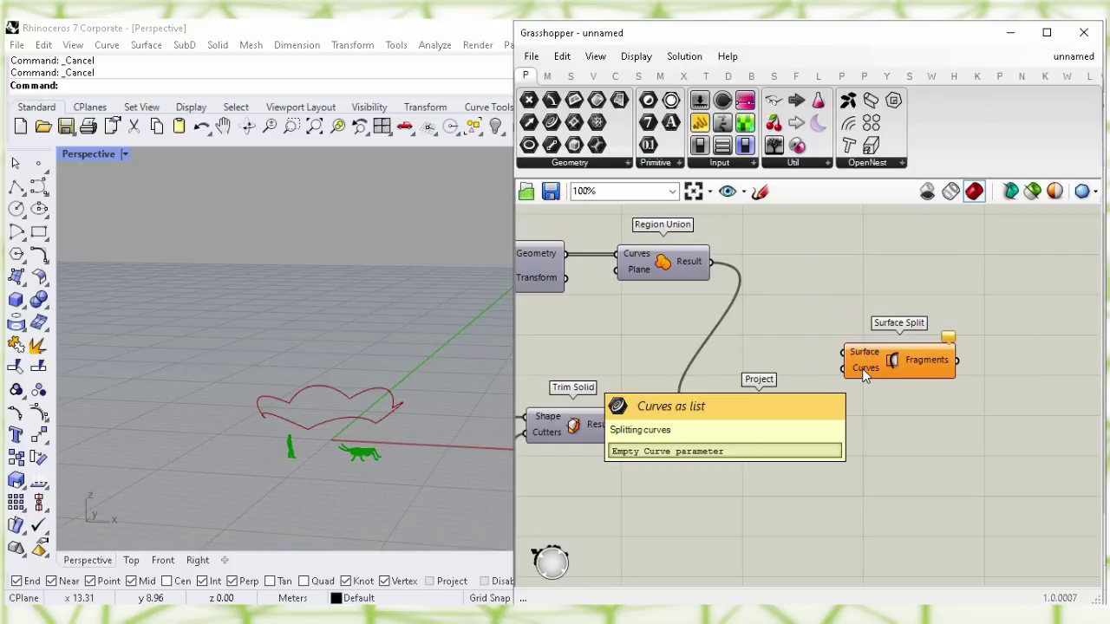
Turn off Project's preview and connect its Curve output to Surface Split's Curves input, moving Surface Split slightly upward.
left_click(764, 438)
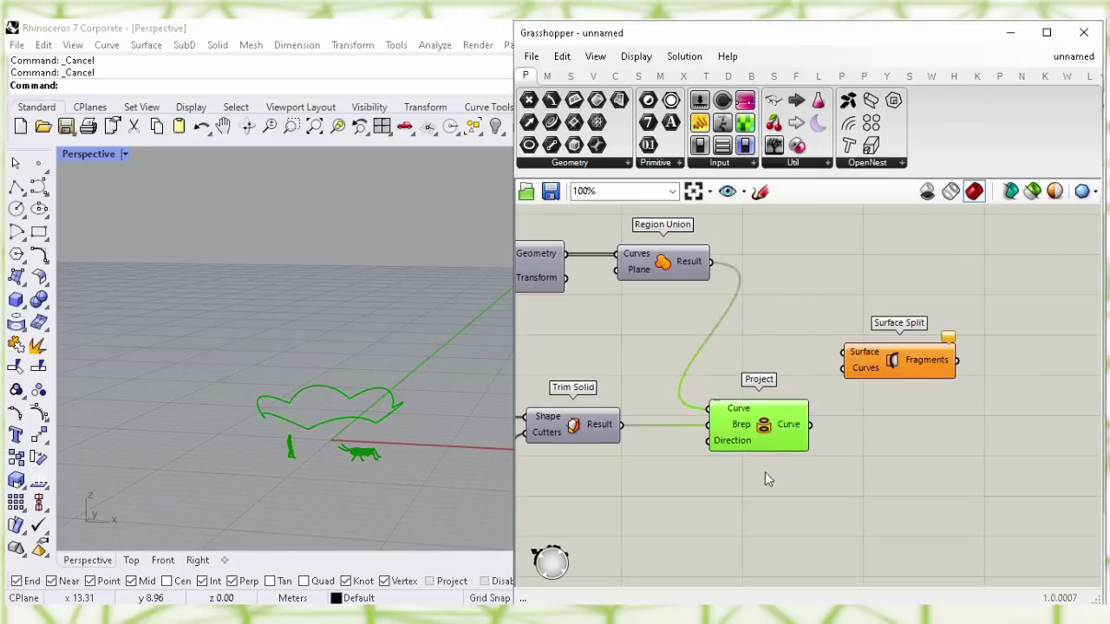
right_click(759, 423)
left_click(926, 451)
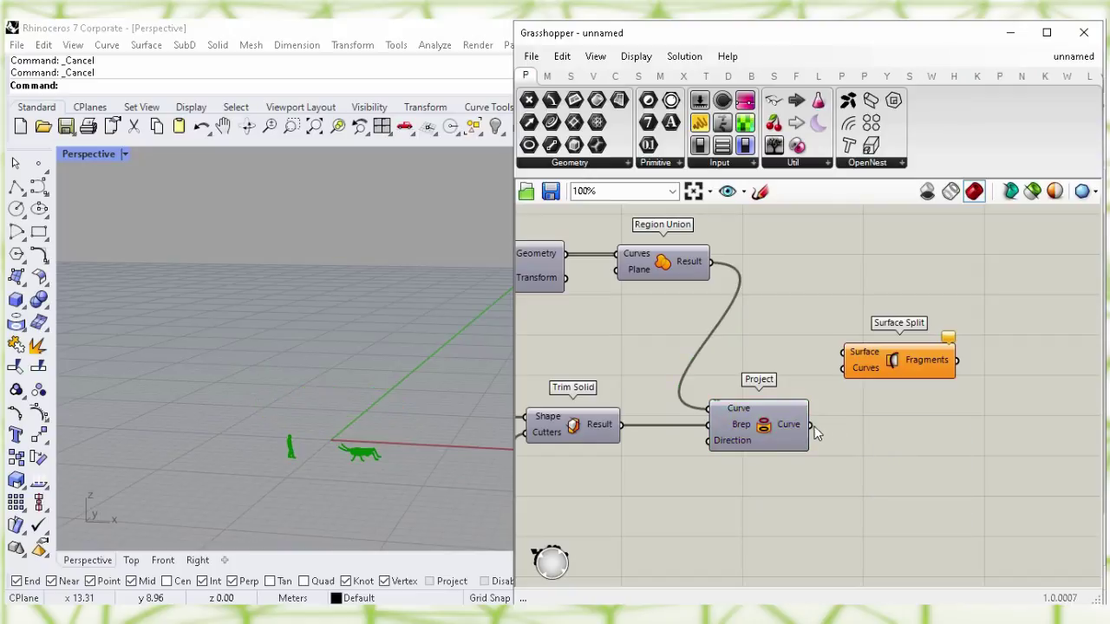
left_click_drag(828, 411, 859, 341)
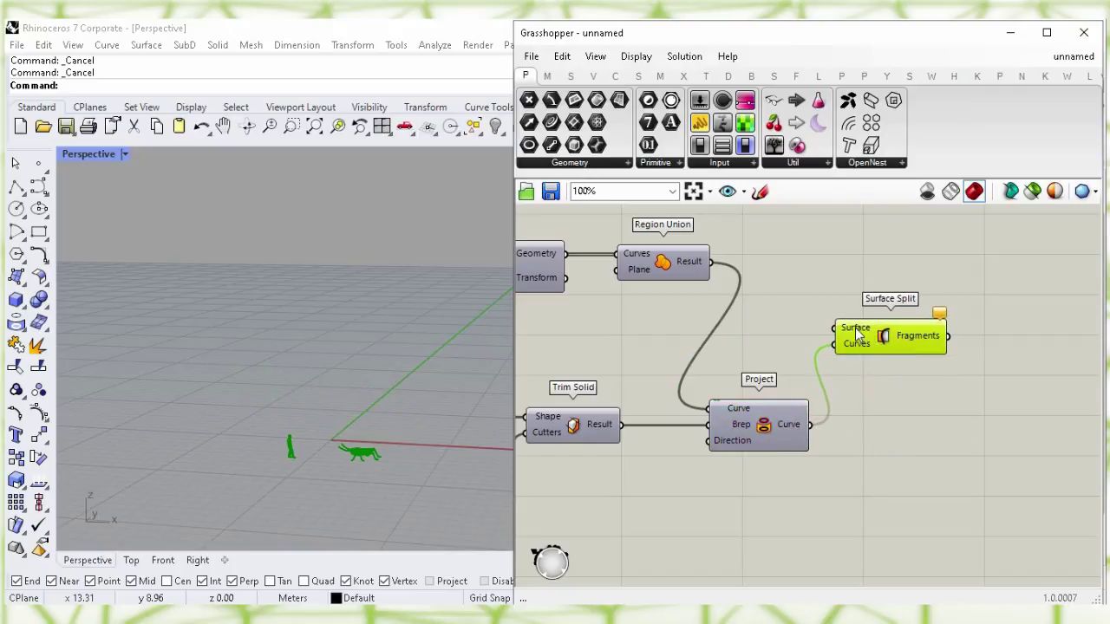
Temporarily display the Trim Solid preview to examine the hemisphere up close, and hide it again.
right_click(579, 431)
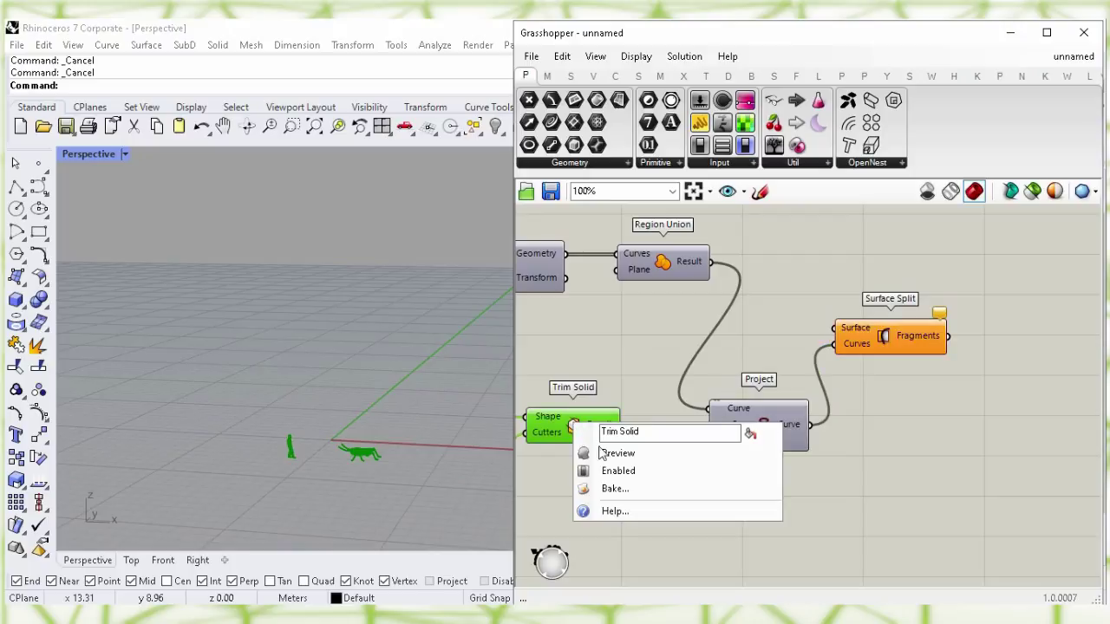
left_click(602, 454)
left_click(652, 488)
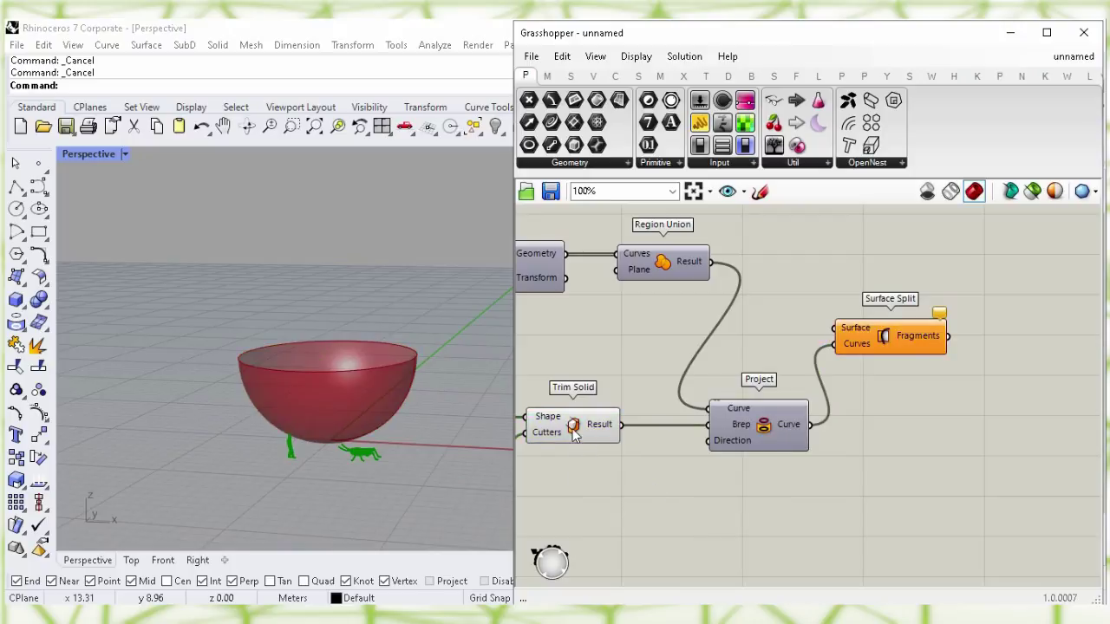
scroll(367, 395, "up", 3)
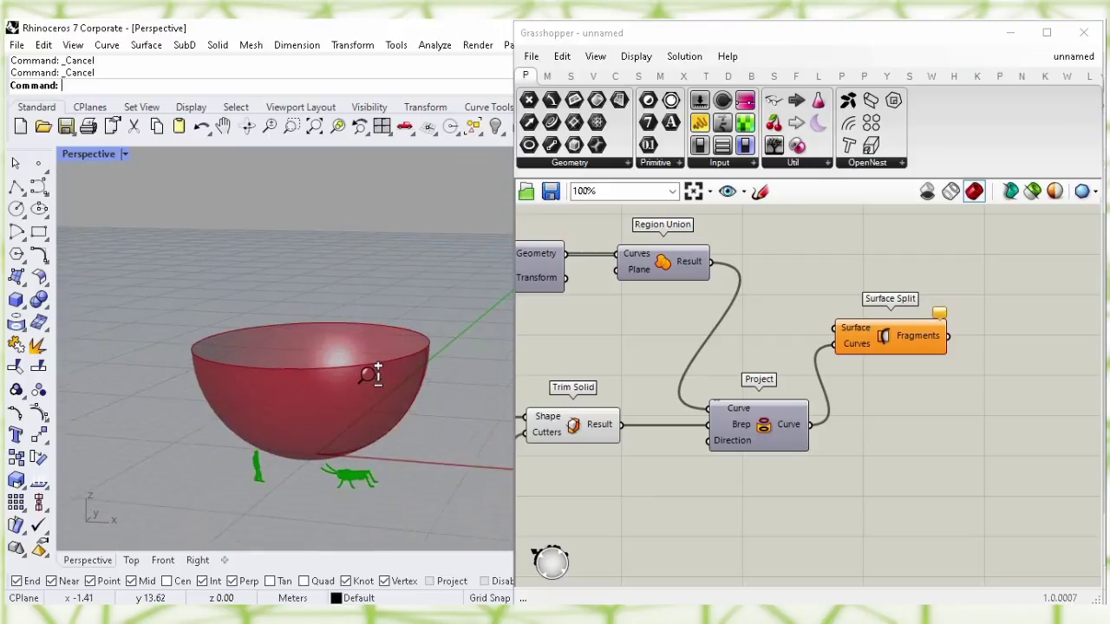
scroll(371, 381, "up", 3)
left_click(573, 440)
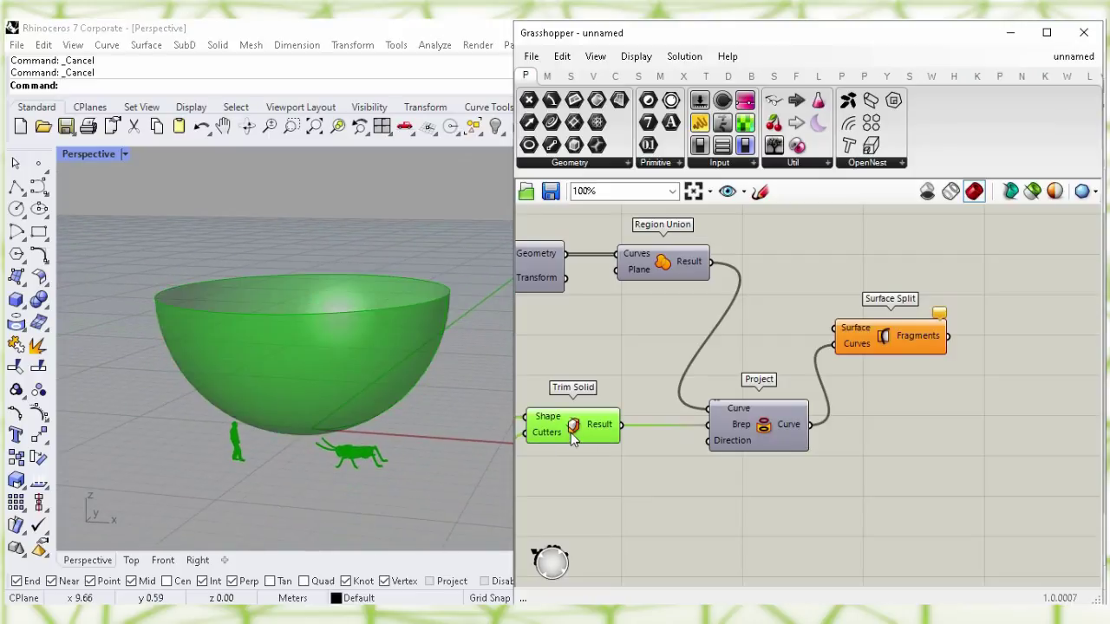
right_click(574, 424)
left_click(761, 450)
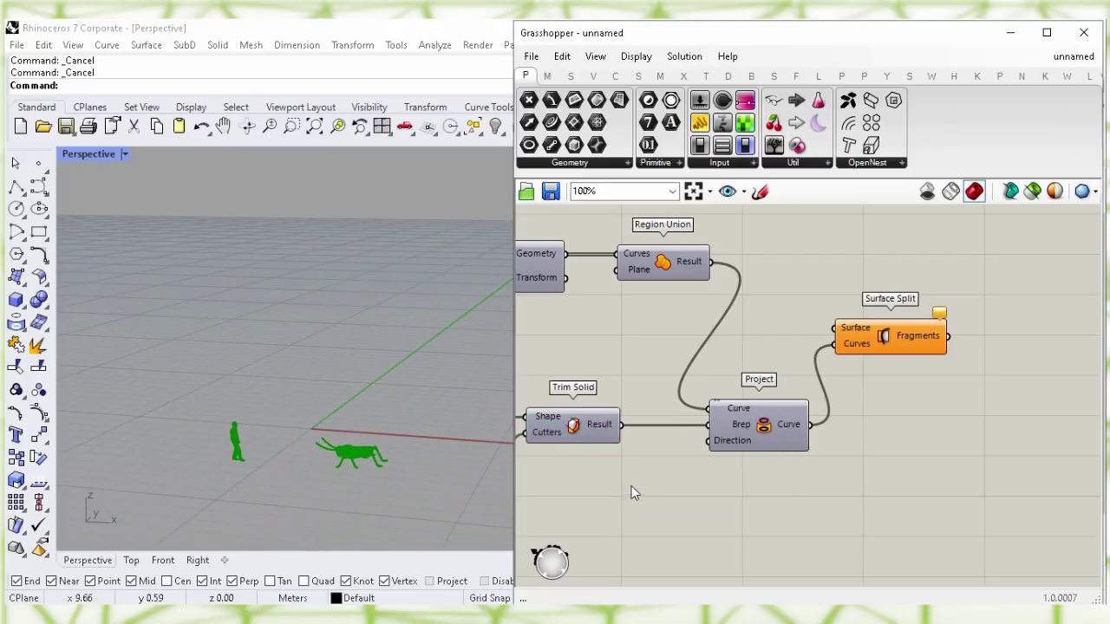
Connect Trim Solid's Result to Surface Split's Surface input and select Surface Split to check the split fragments.
left_click_drag(620, 424, 834, 328)
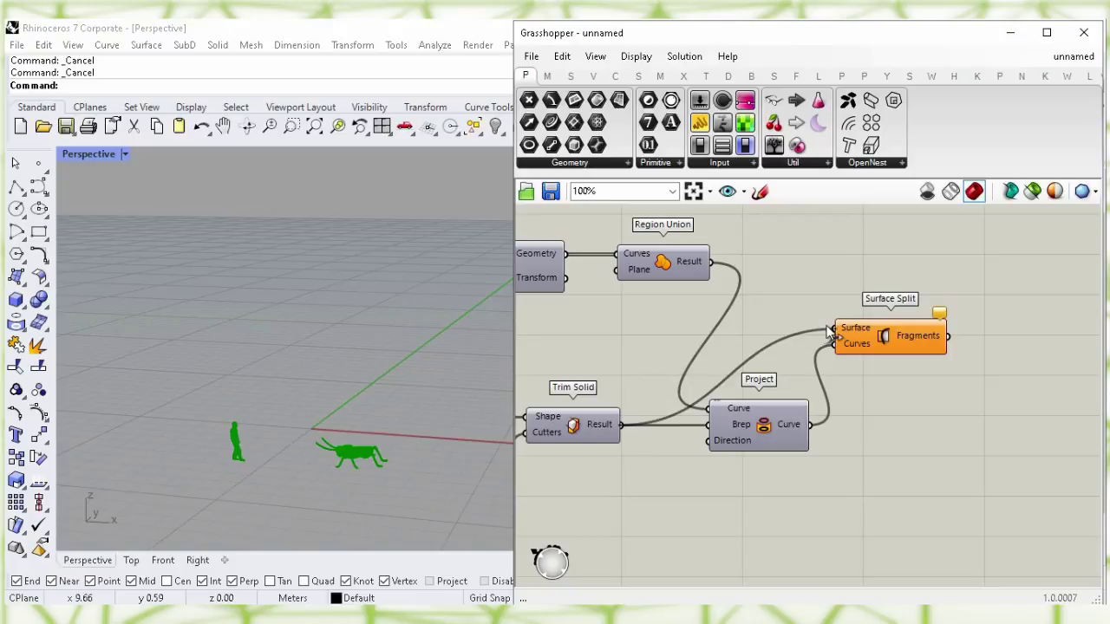
right_click_drag(974, 299, 790, 292)
left_click(699, 358)
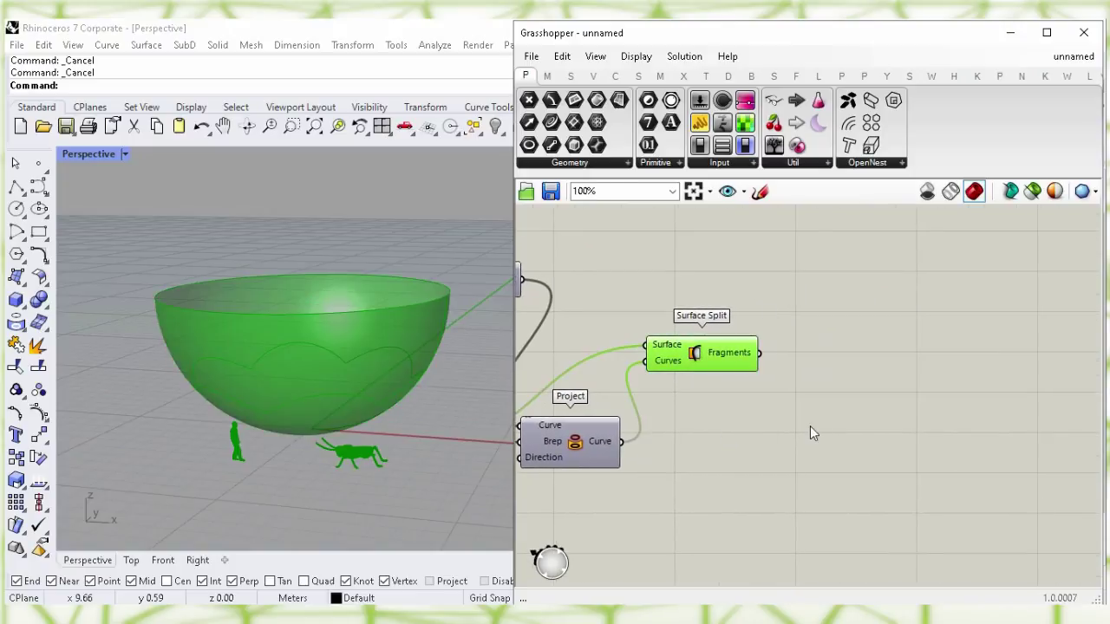
Add the List Item component on empty canvas beyond Surface Split.
double_click(891, 370)
type("list it")
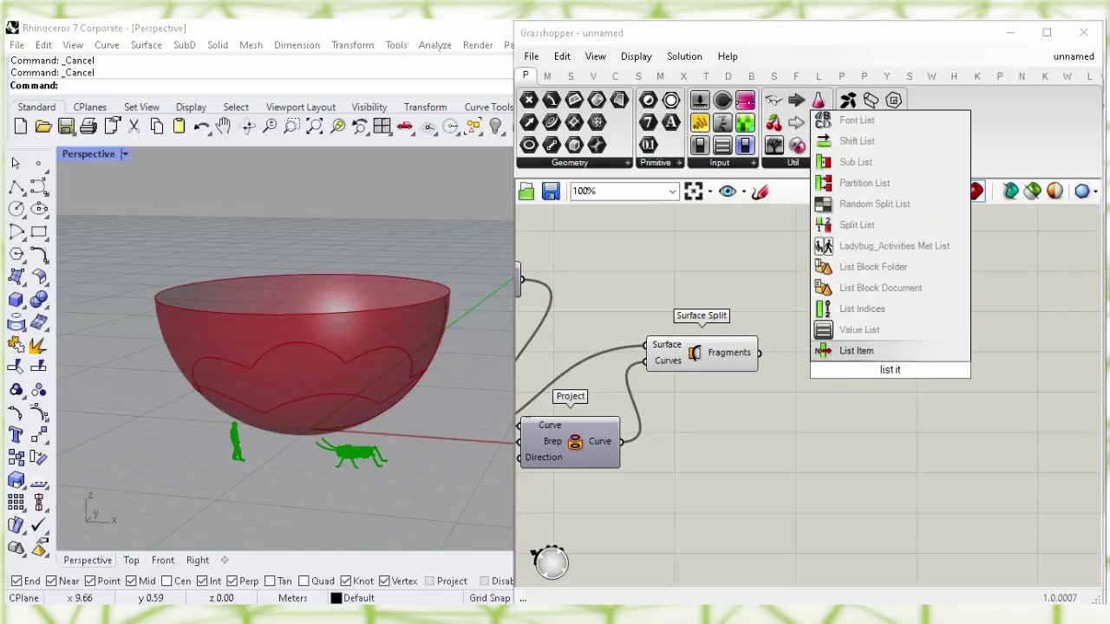
left_click(904, 355)
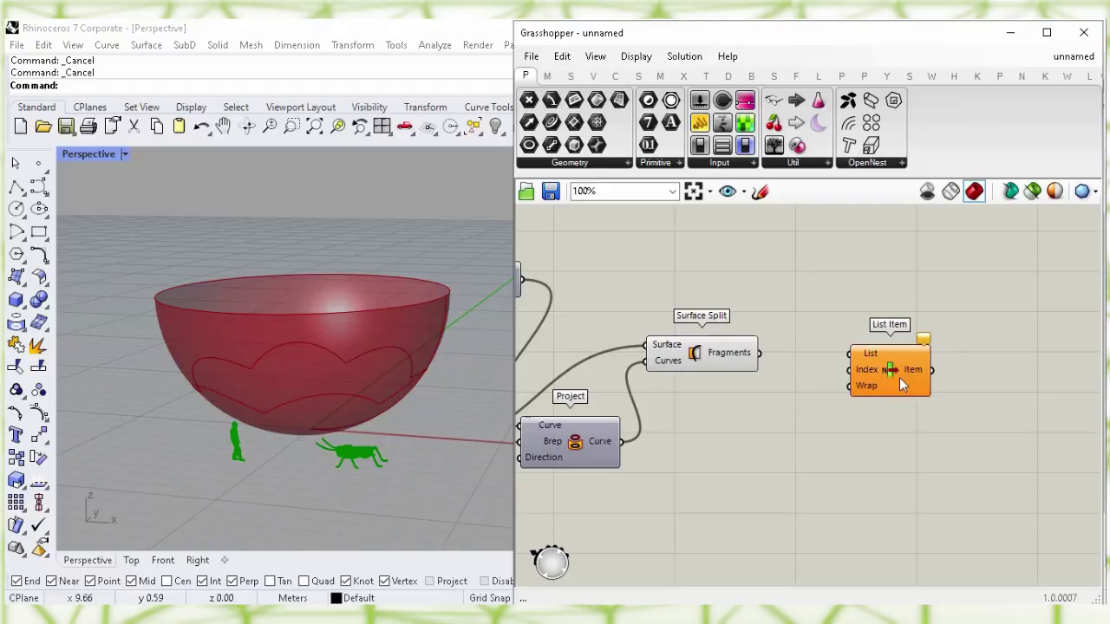
Turn off Surface Split's preview and connect its Fragments output to List Item's List input, moving List Item closer.
left_click(725, 362)
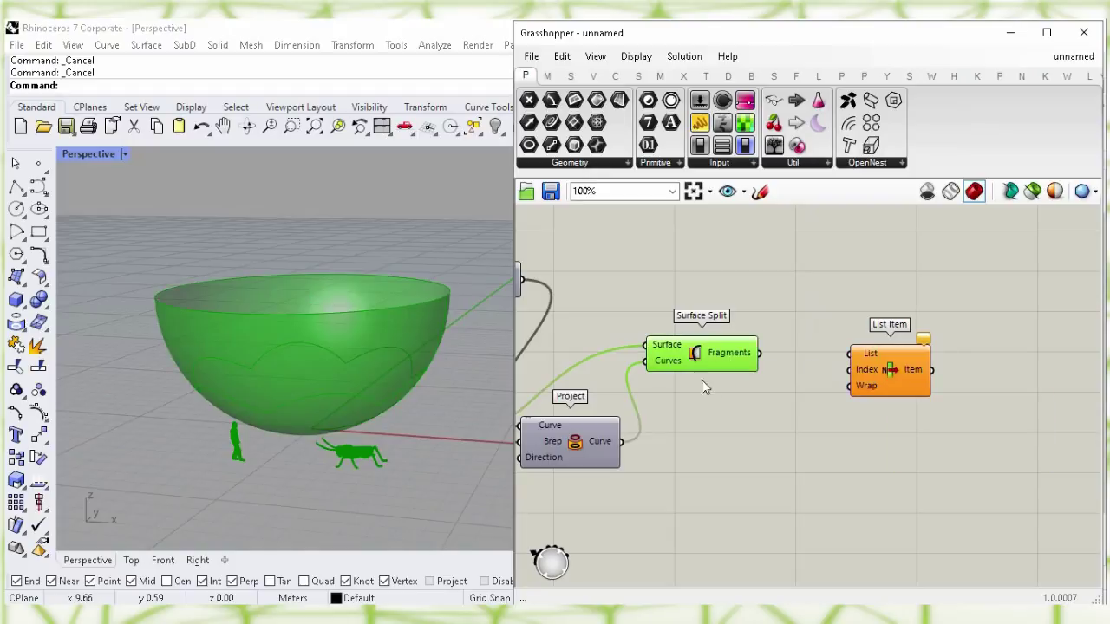
right_click(699, 359)
left_click(877, 389)
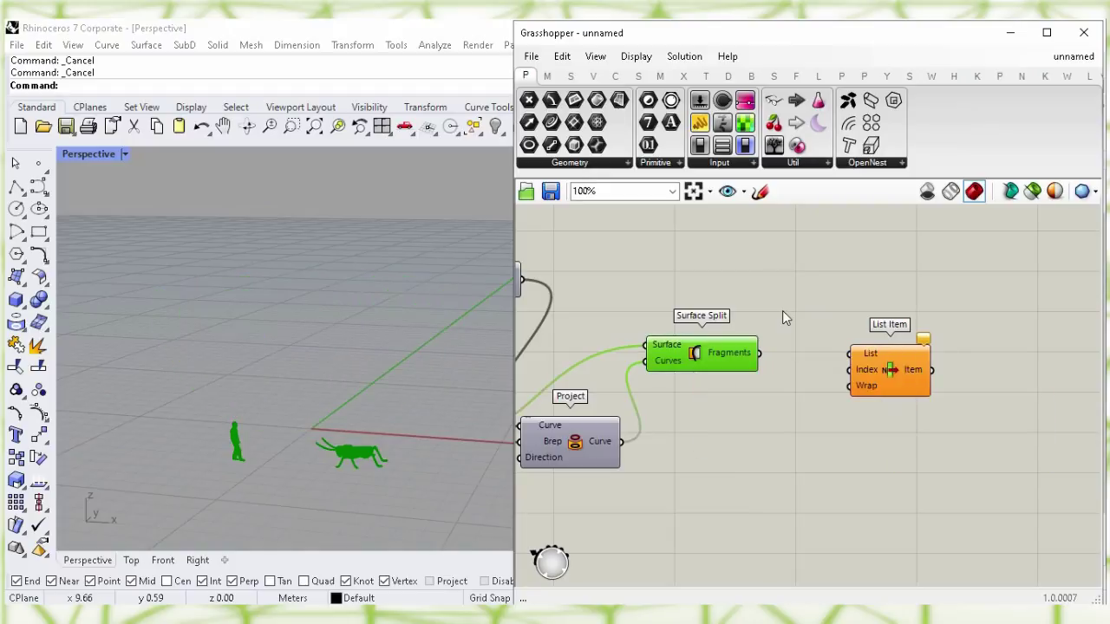
left_click_drag(760, 355, 826, 372)
left_click(706, 438)
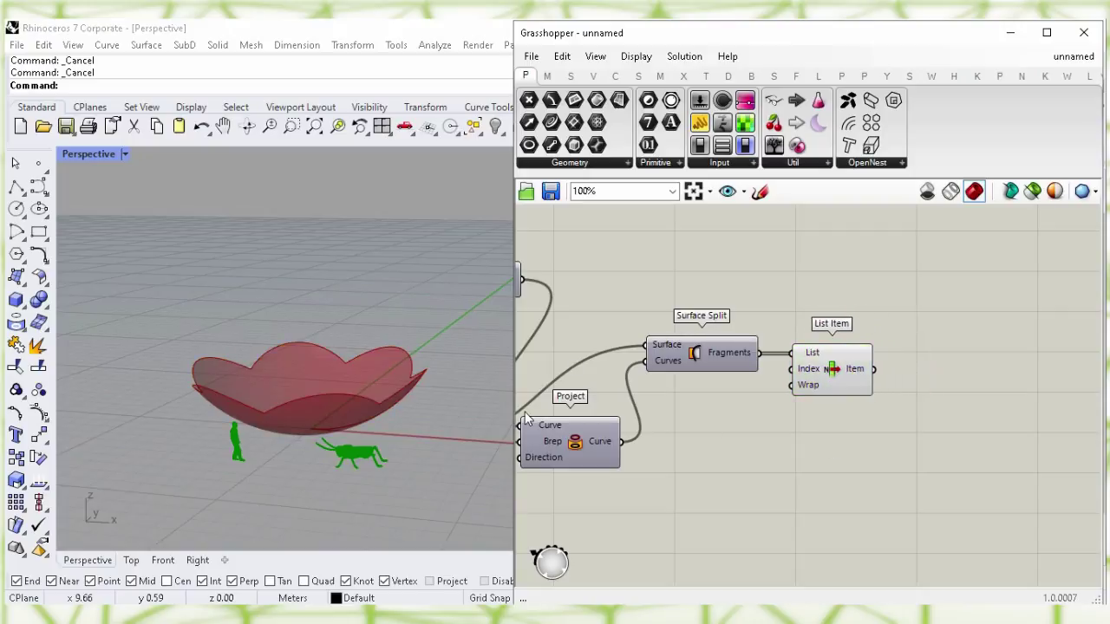
Set the number slider driving the Scale component's Factor to 0.90.
scroll(376, 399, "up", 4)
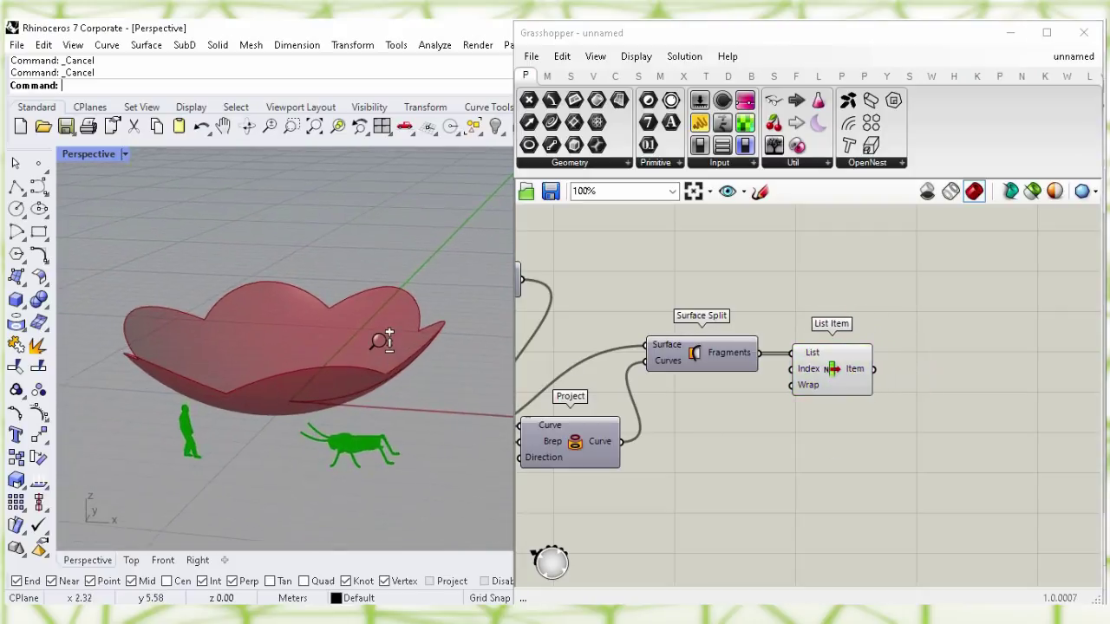
right_click_drag(378, 345, 460, 404)
left_click(785, 449)
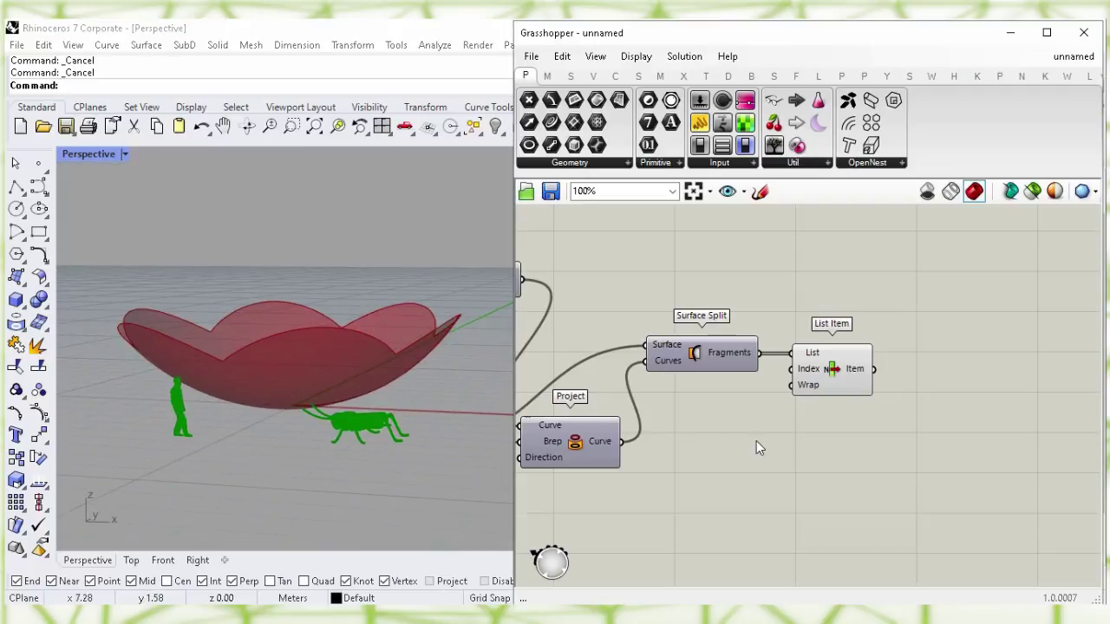
right_click_drag(679, 274, 858, 312)
right_click_drag(642, 260, 793, 396)
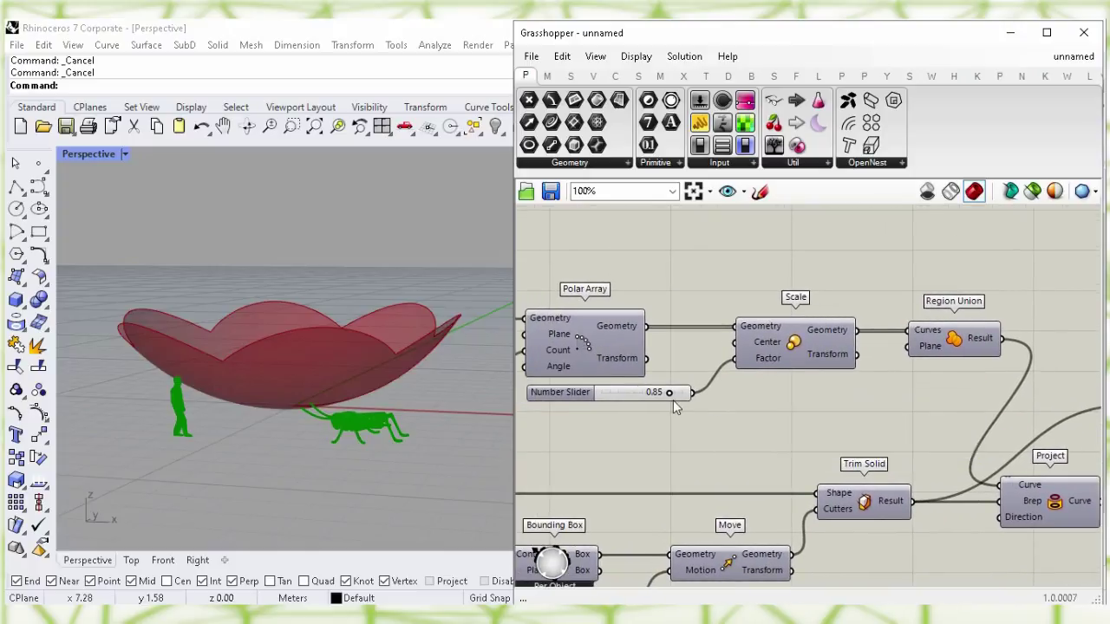
left_click_drag(668, 393, 704, 403)
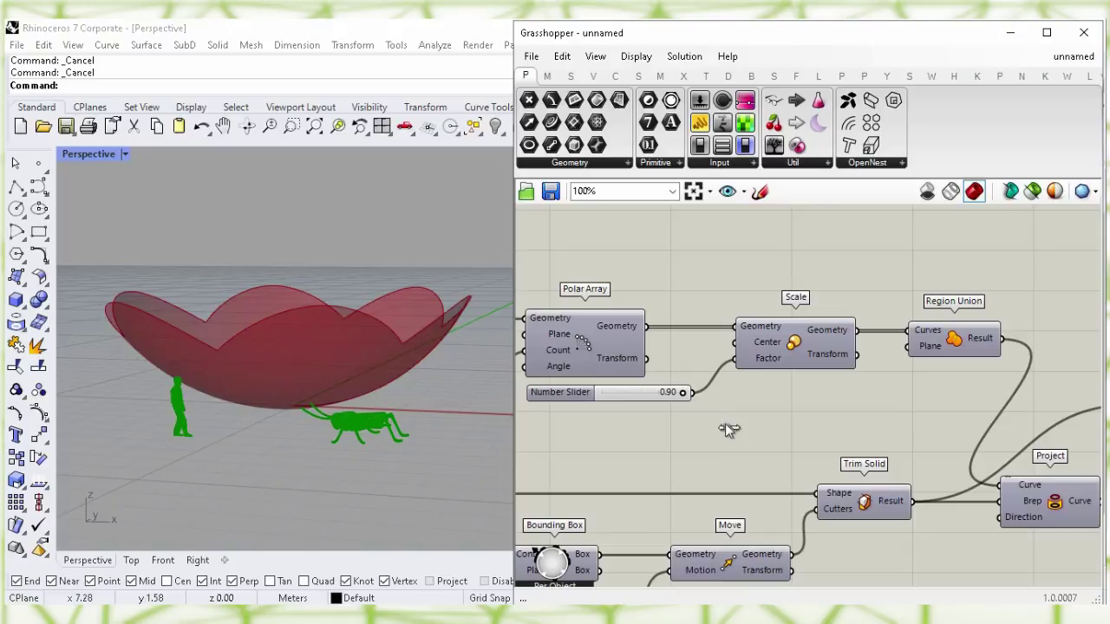
Test the Polar Array's Count slider at 3 and 8, finishing at 6.
right_click_drag(651, 428, 800, 435)
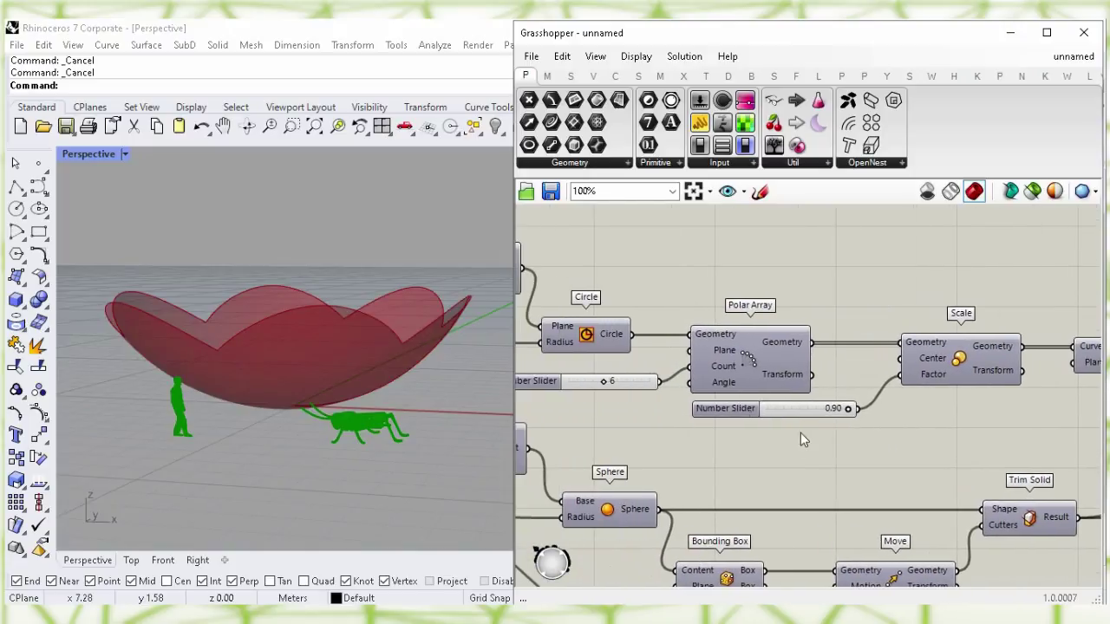
left_click(737, 368)
left_click(638, 420)
right_click_drag(639, 421, 696, 423)
left_click_drag(660, 385, 625, 397)
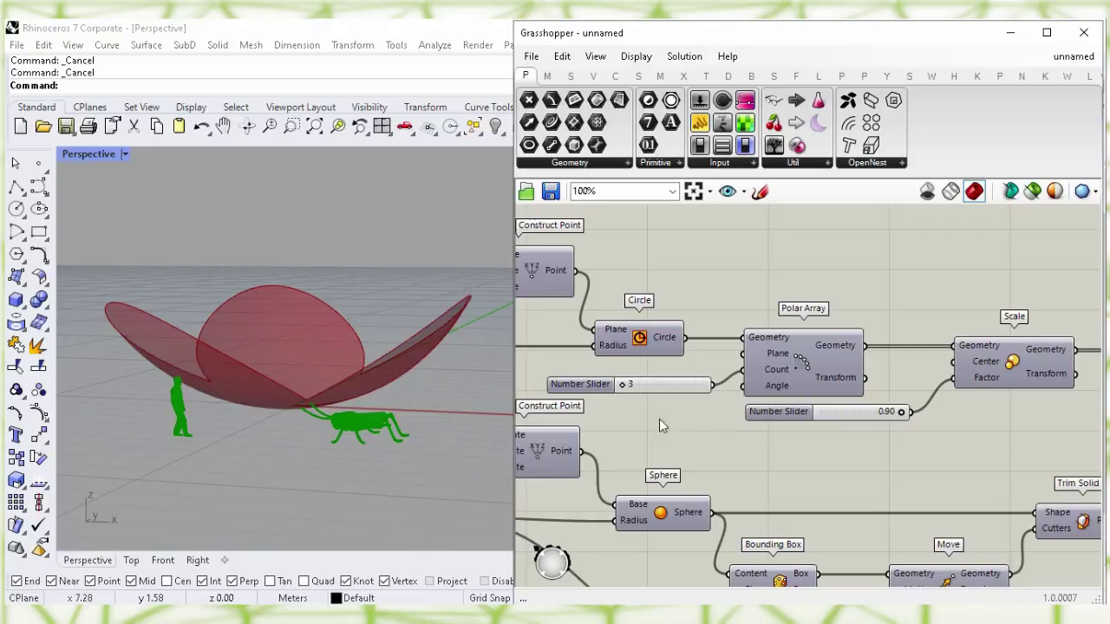
right_click_drag(340, 309, 379, 339)
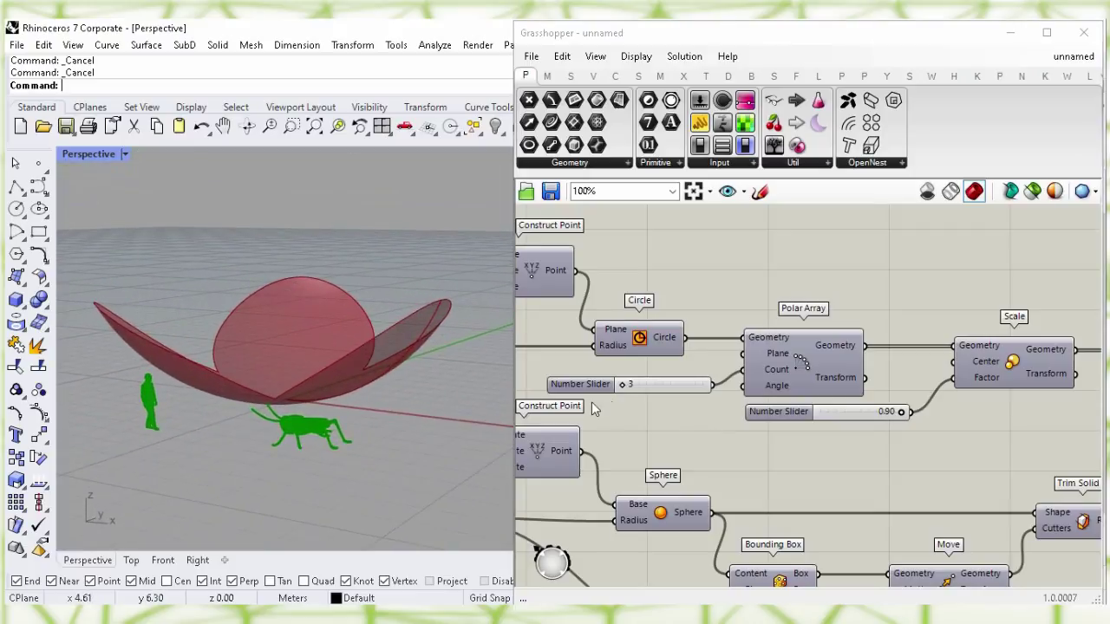
left_click_drag(624, 387, 657, 391)
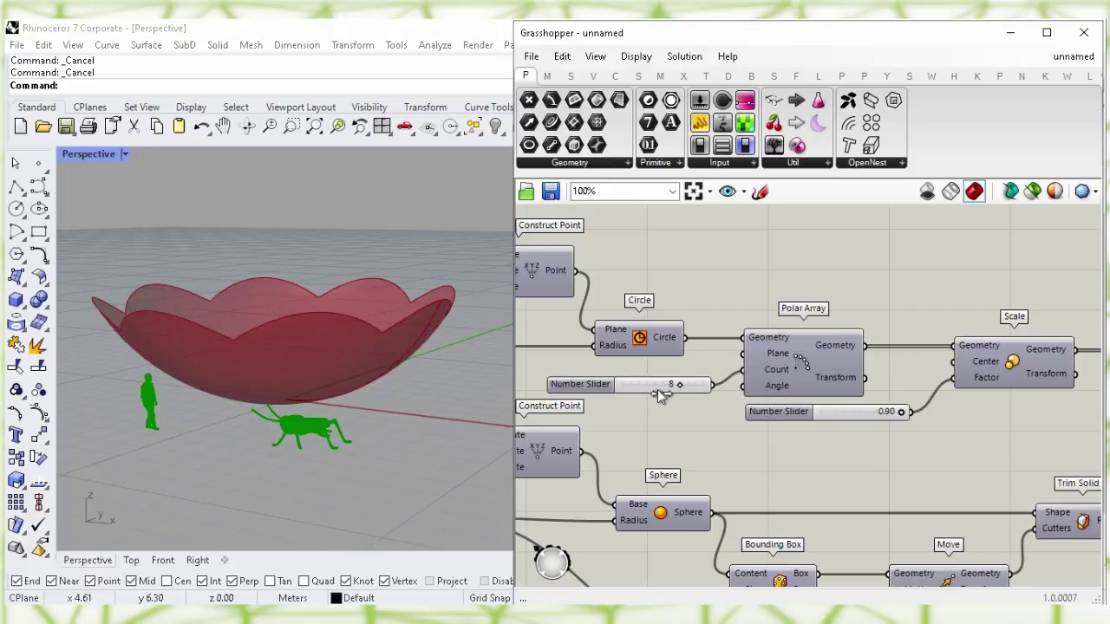
Set the number slider that feeds the Circle's Radius and Construct Point's X coordinate to 3.4.
right_click_drag(704, 293, 768, 360)
left_click(741, 367)
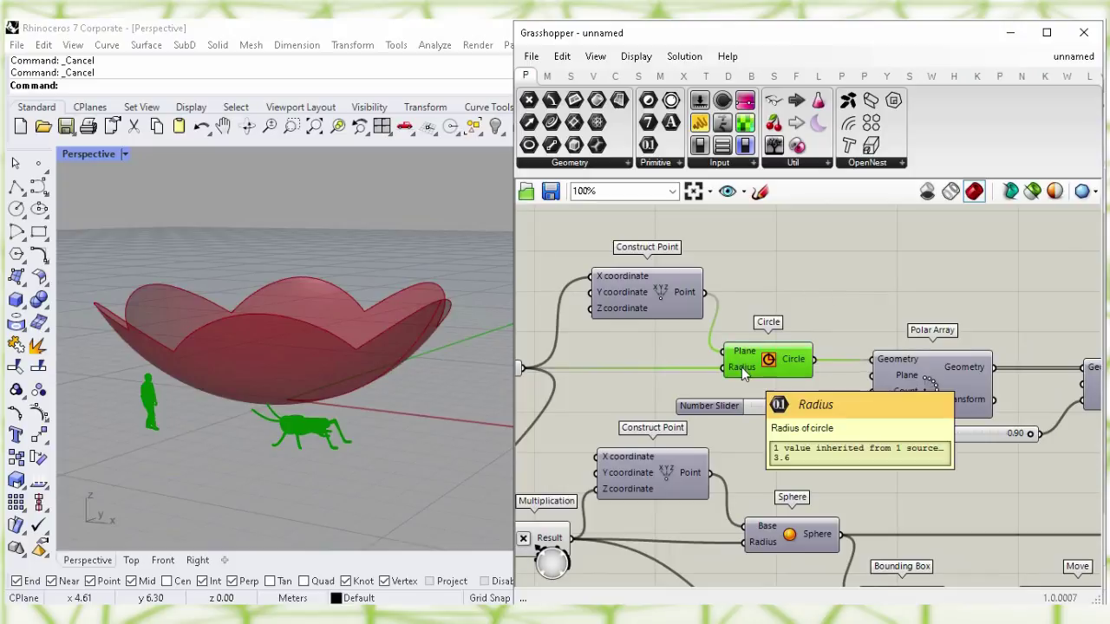
left_click(620, 386)
right_click_drag(620, 387, 781, 379)
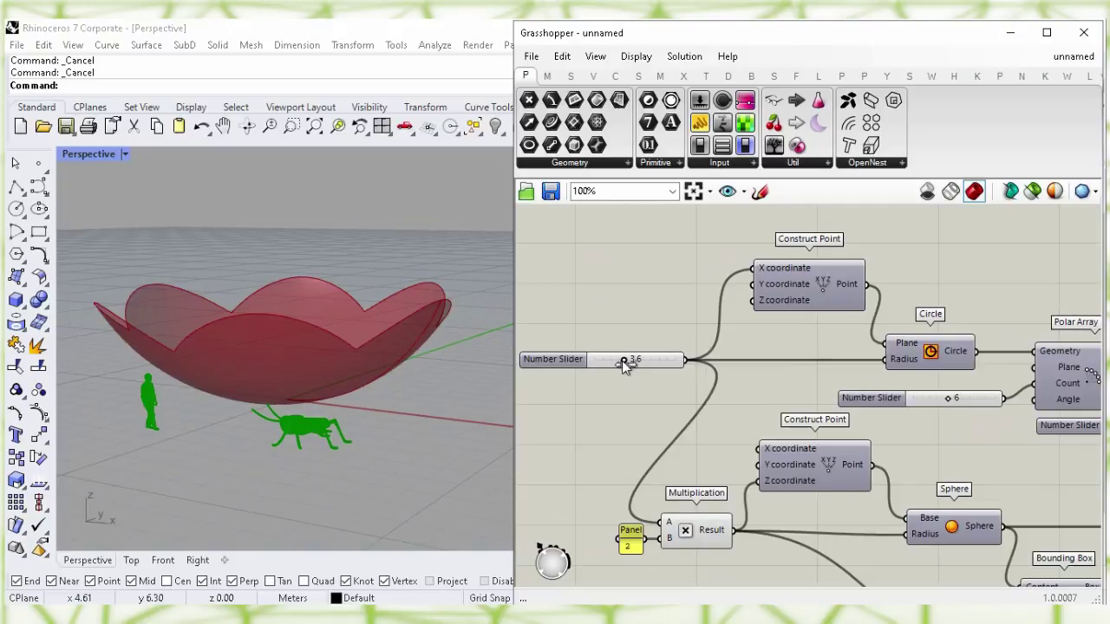
mouse_move(622, 361)
left_mouse_down()
mouse_move(607, 367)
mouse_move(632, 362)
mouse_move(622, 364)
left_mouse_up()
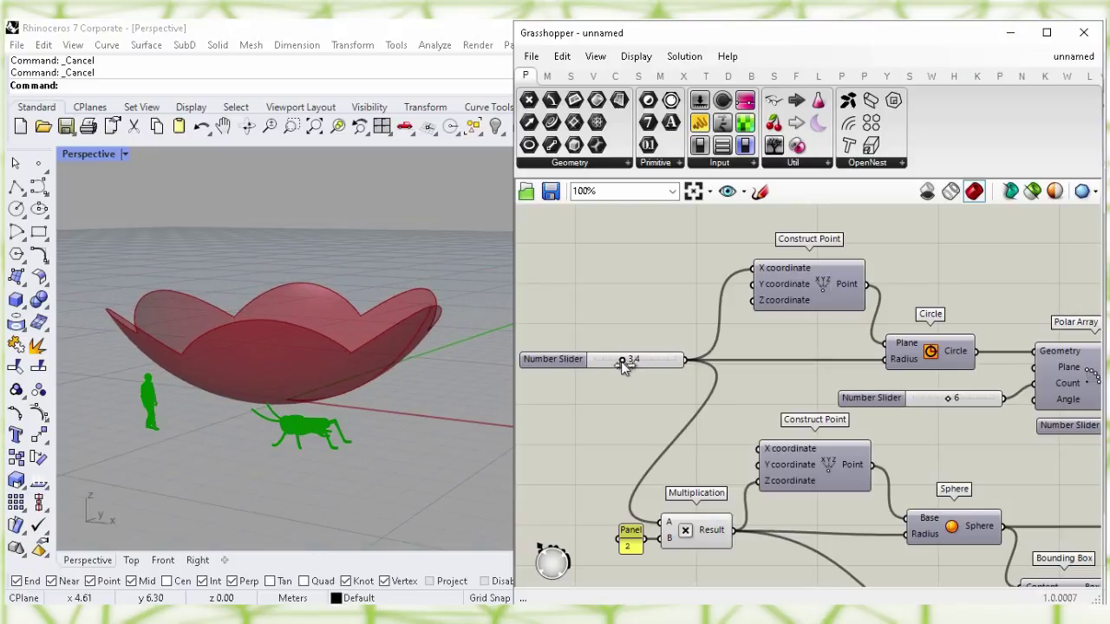
Set the number slider that feeds the Circle's Radius and Construct Point's X coordinate to 3.3.
left_click_drag(622, 365, 621, 365)
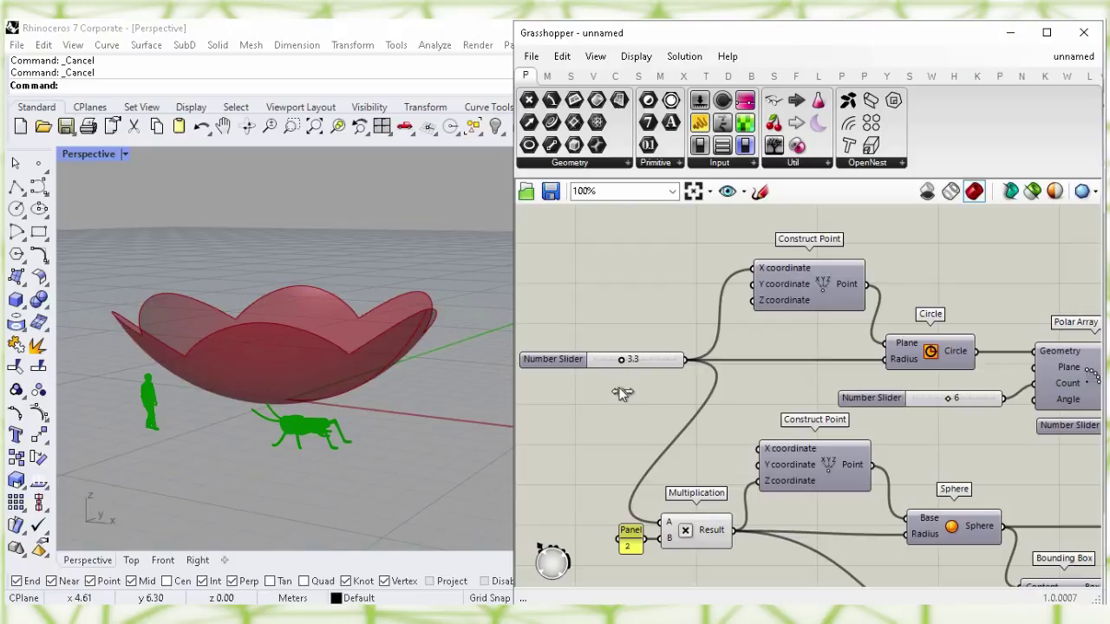
right_click_drag(628, 409, 624, 359)
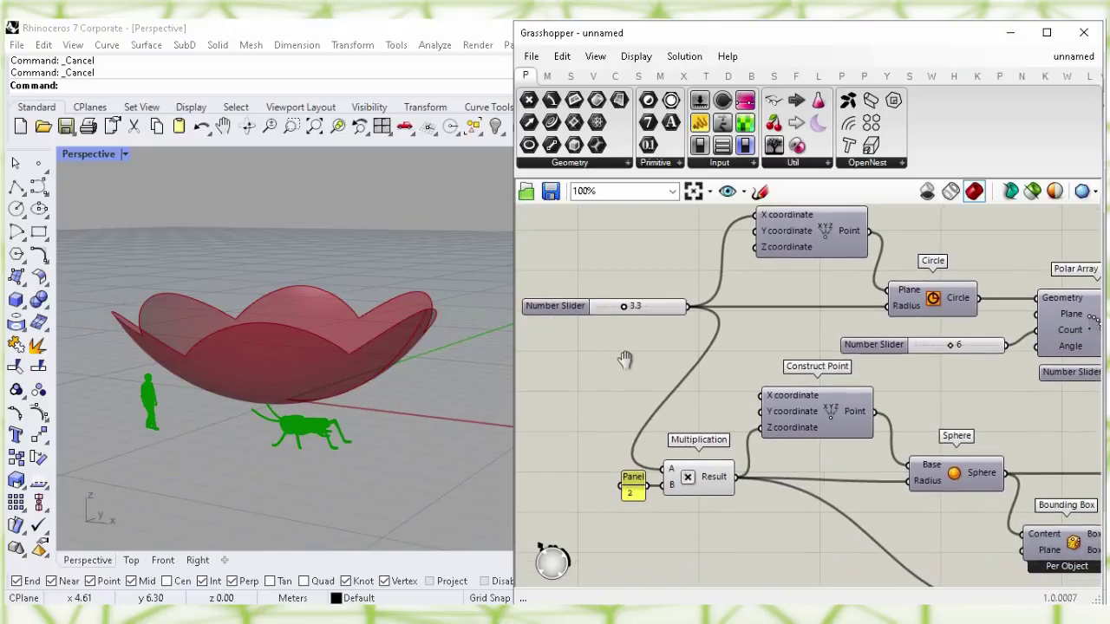
Bake the List Item component's flower surface into Rhino on the Default layer.
right_click_drag(991, 423, 861, 297)
left_click(949, 414)
right_click(950, 416)
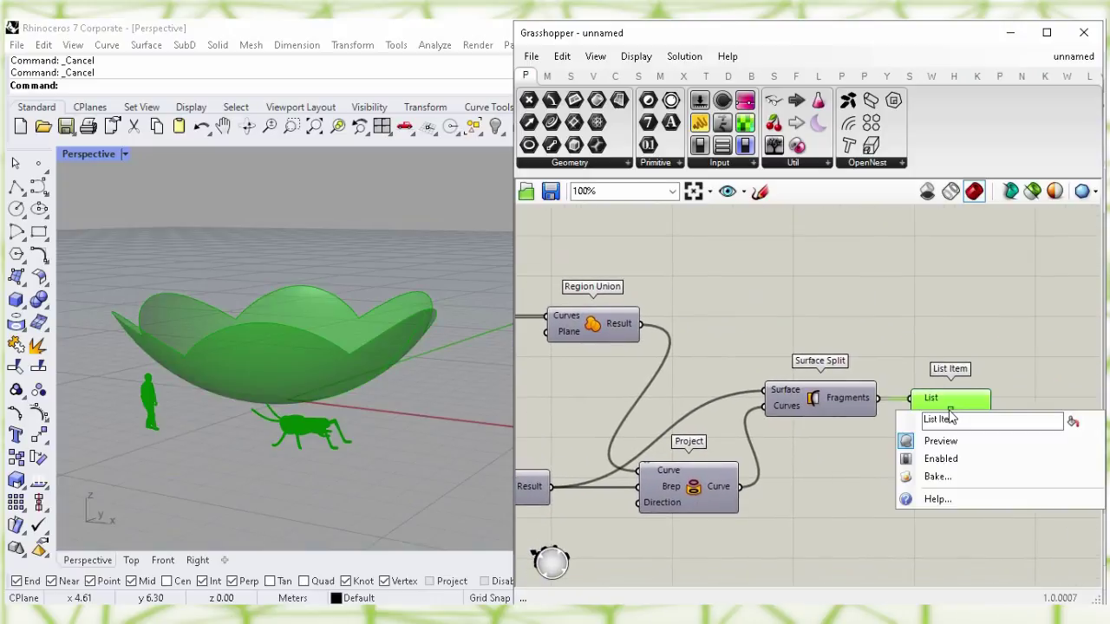
left_click(941, 478)
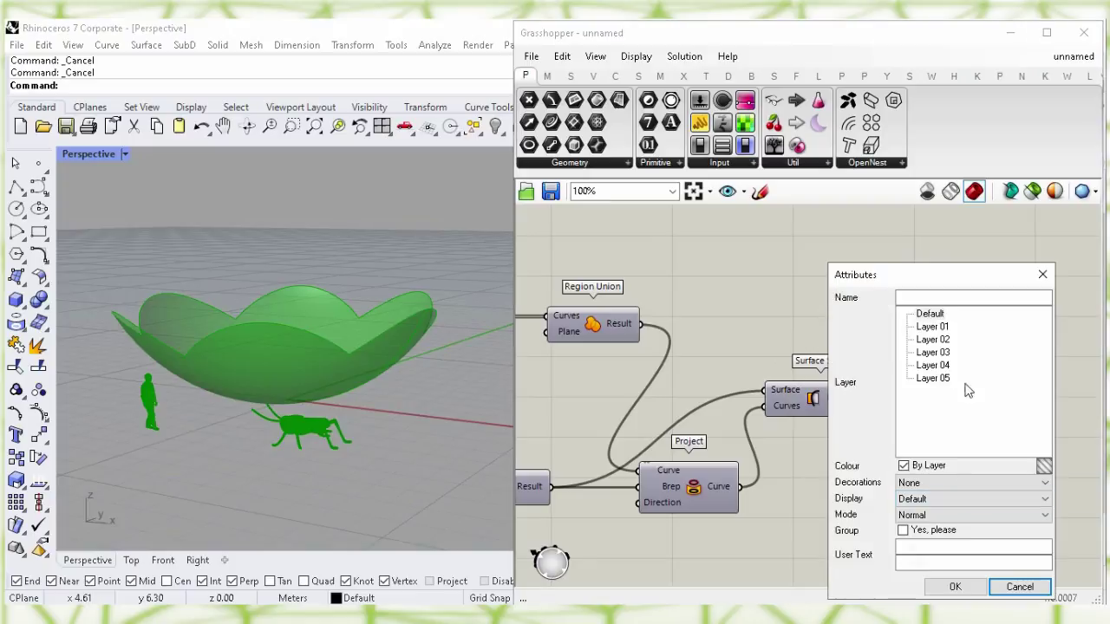
left_click(949, 316)
left_click(955, 587)
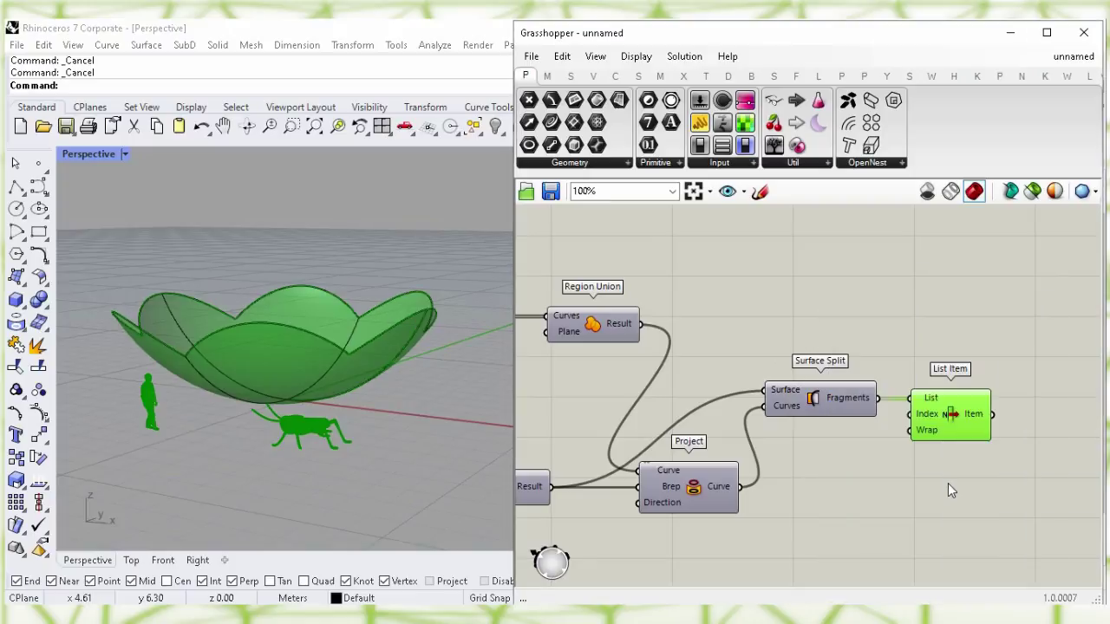
Turn off the List Item component's preview and deselect it.
left_click(951, 496)
left_click(950, 408)
right_click(950, 409)
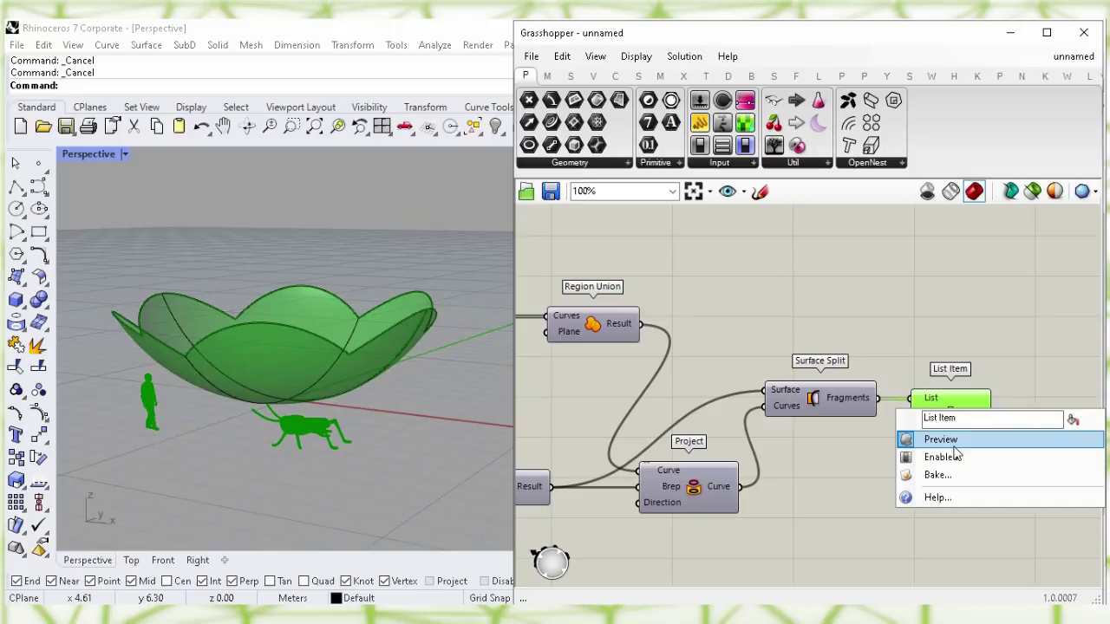
left_click(1058, 442)
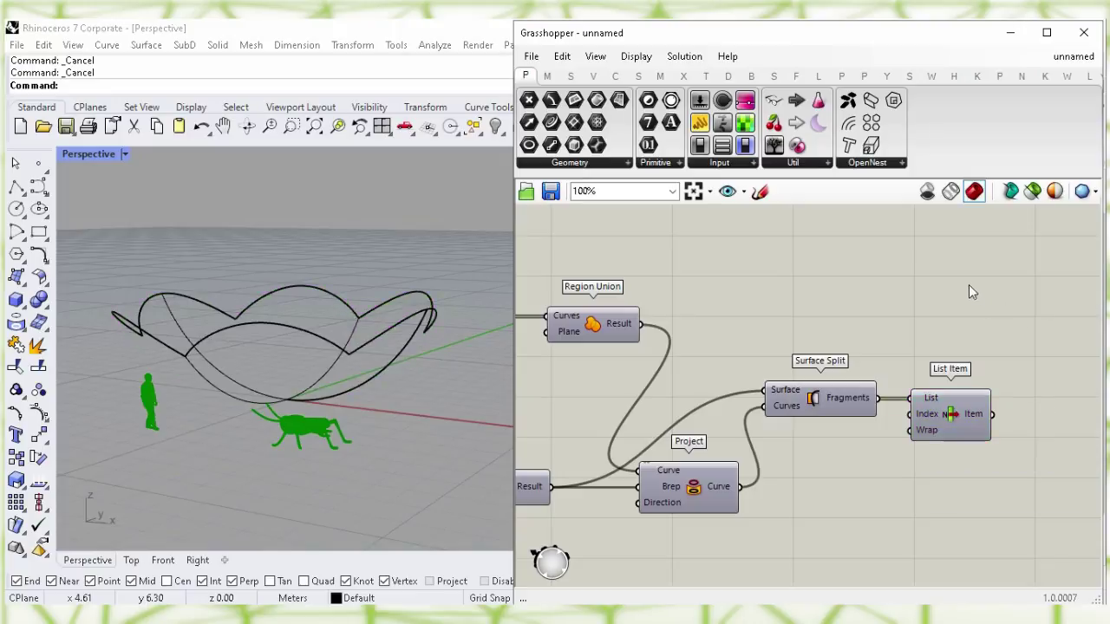
Minimize the Grasshopper window and set Rhino's Perspective viewport to Shaded display, with the baked flower surface selected.
left_click(1011, 40)
right_click_drag(545, 287, 589, 288)
left_click(556, 300)
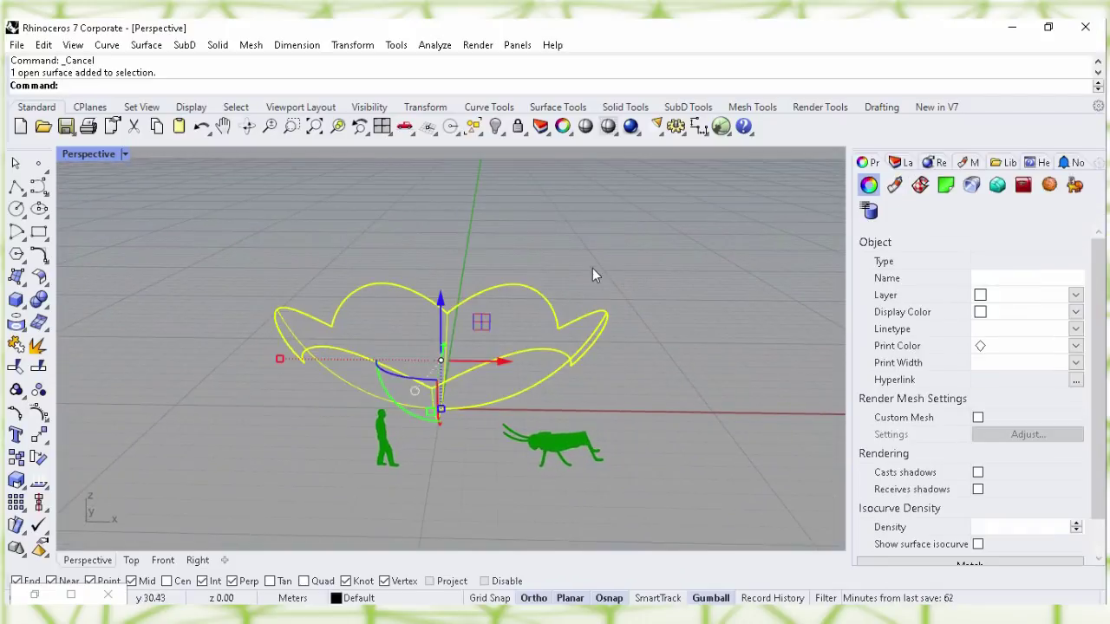
left_click(124, 154)
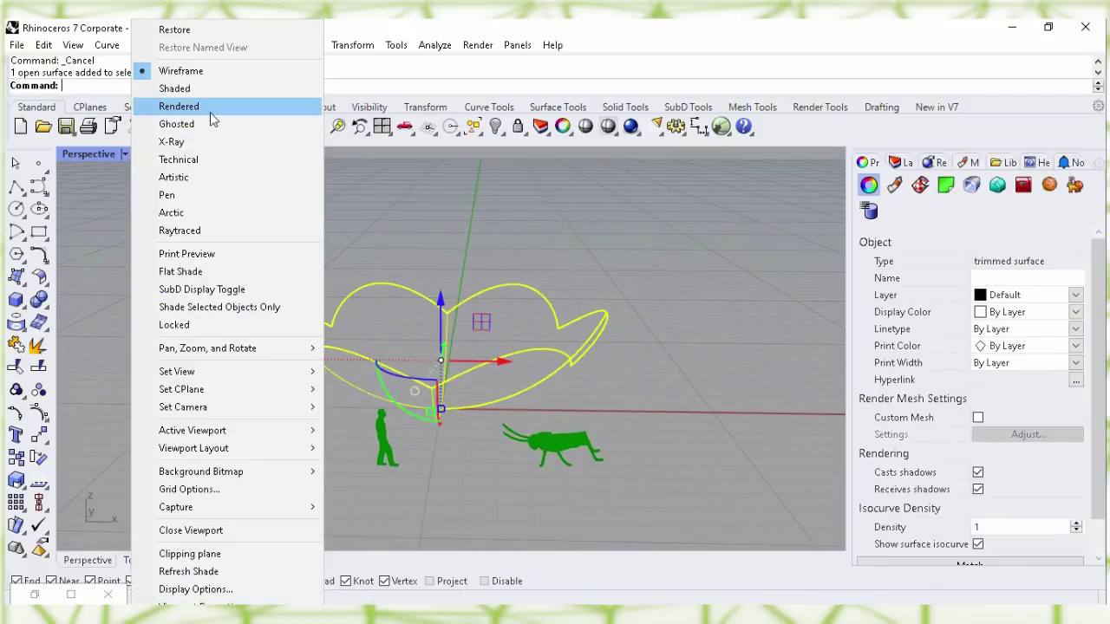
left_click(227, 89)
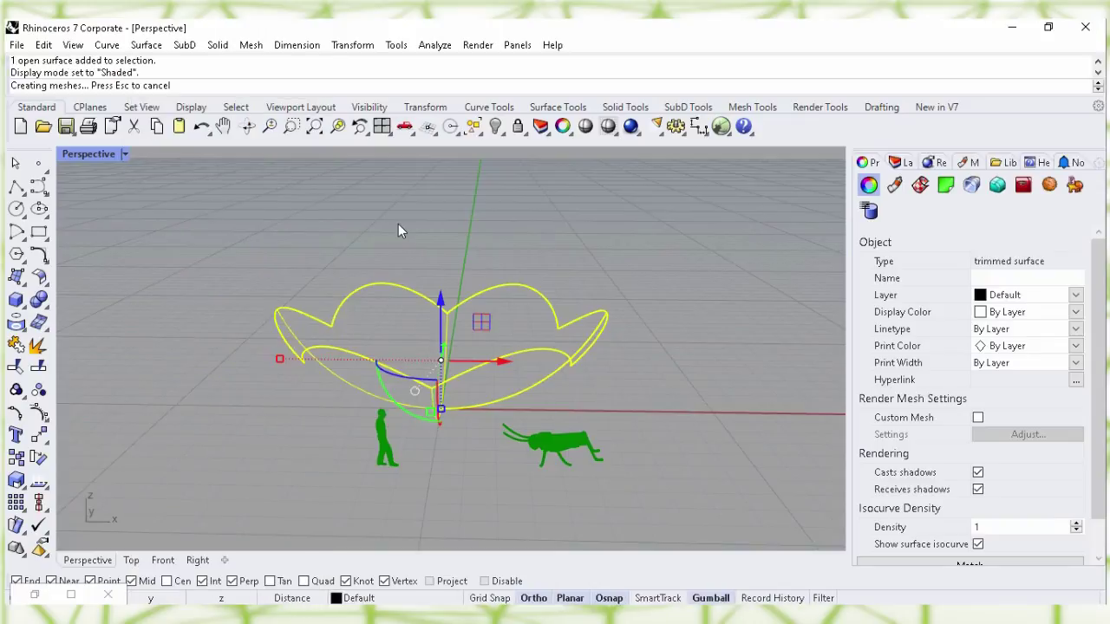
Hide the surface isocurves on the baked flower surface and deselect it.
left_click(508, 235)
right_click_drag(480, 257, 458, 281)
left_click(458, 281)
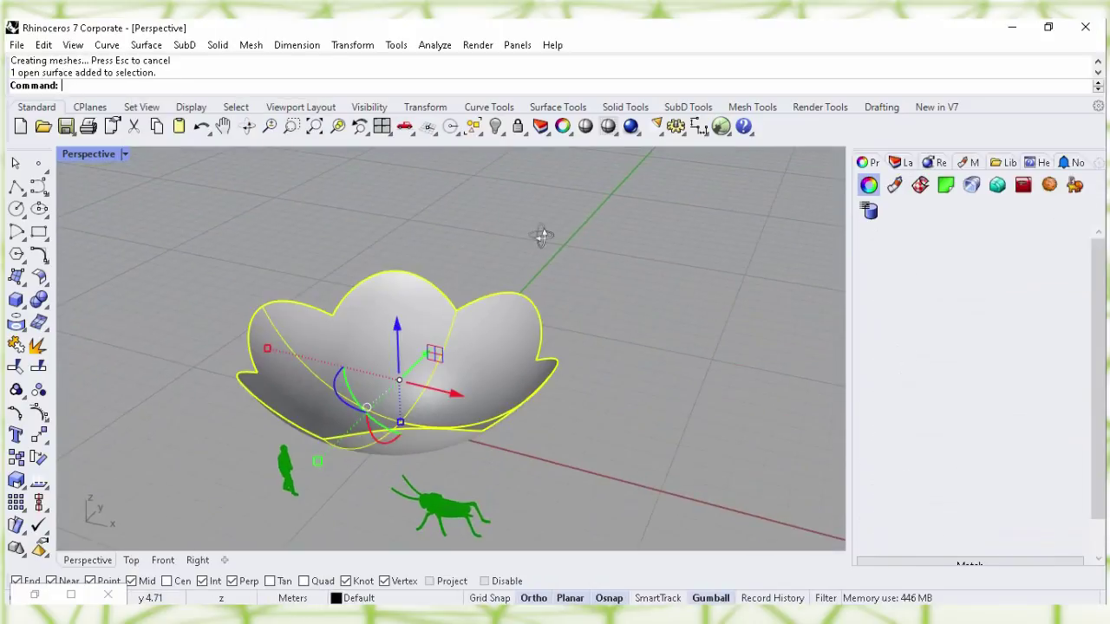
left_click(978, 545)
left_click(608, 413)
Use OffsetSrf to thicken the baked flower surface into a solid at a distance of 0.24, with all directions flipped inward.
right_click_drag(608, 413, 709, 370)
left_click(555, 323)
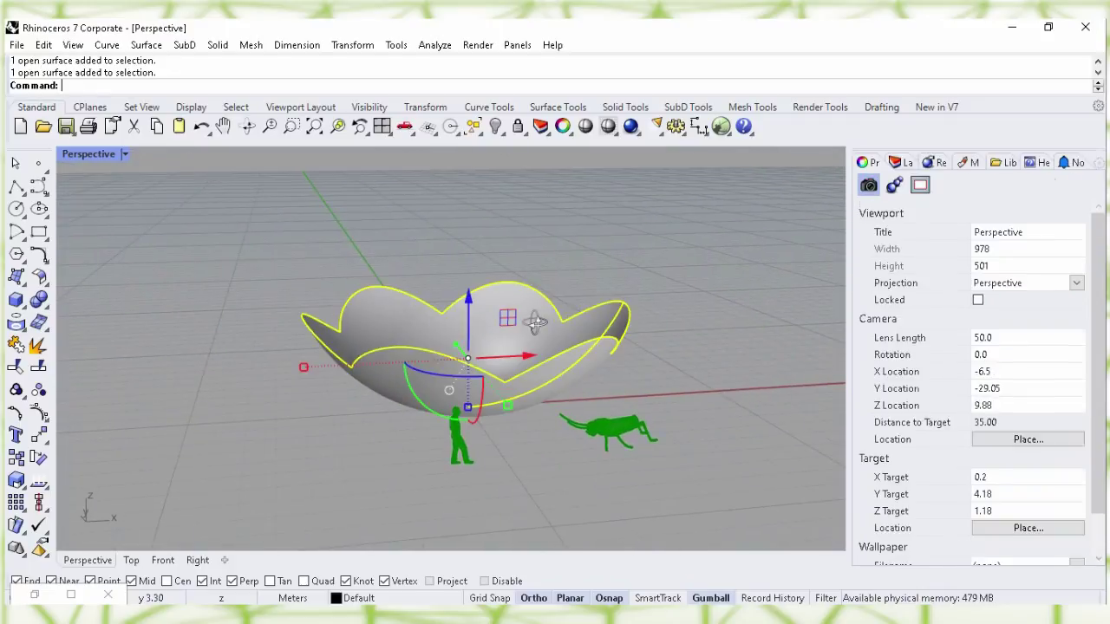
type("ffset")
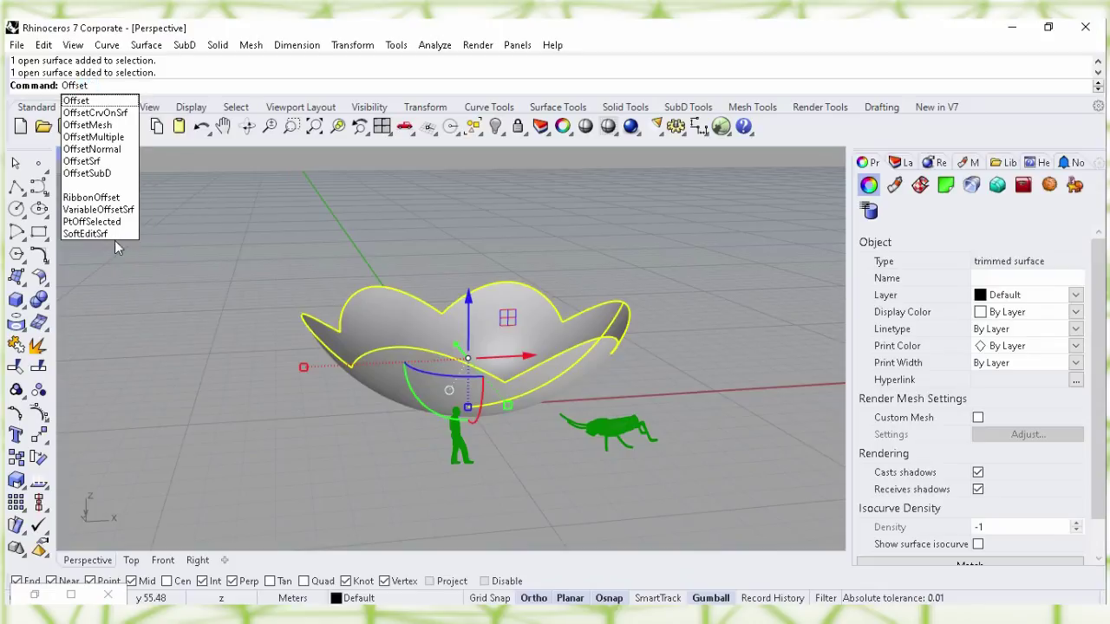
left_click(99, 162)
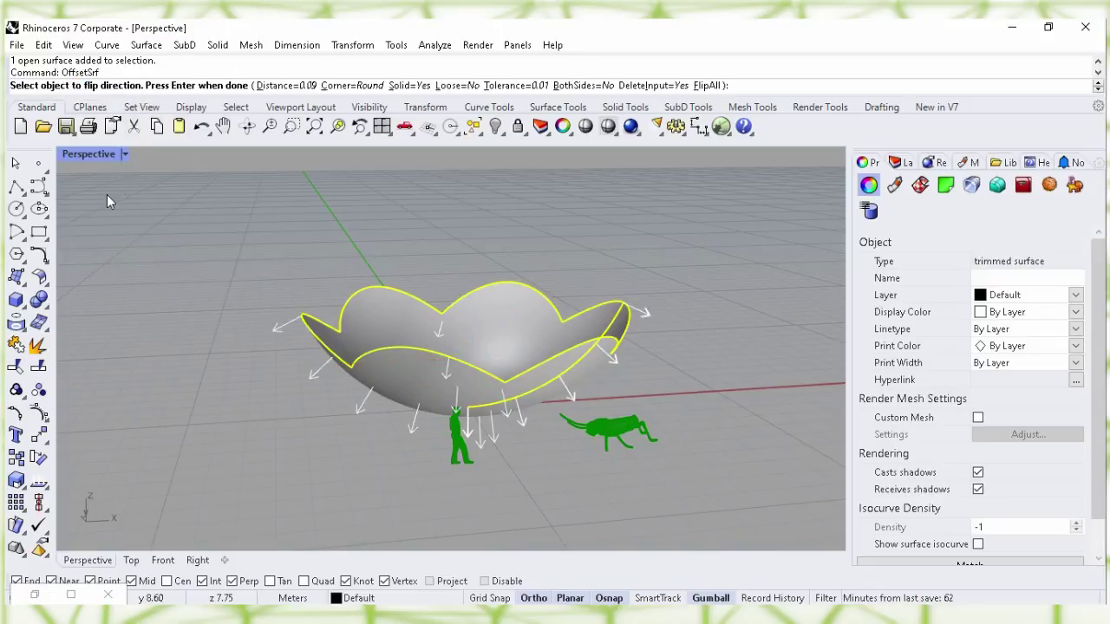
left_click(287, 86)
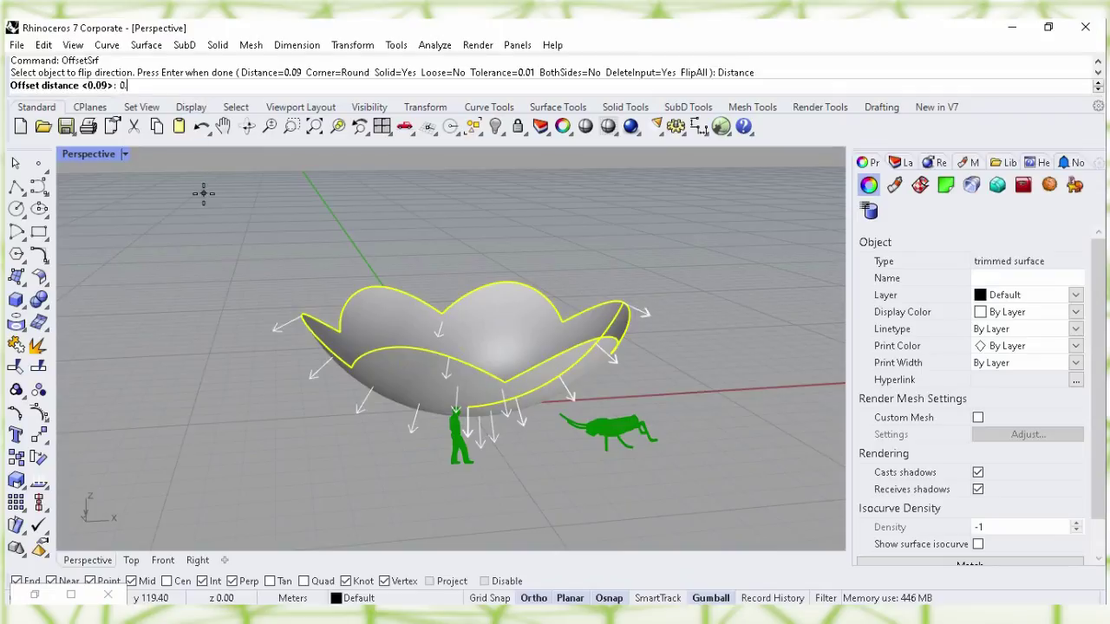
right_click(148, 87)
left_click(180, 90)
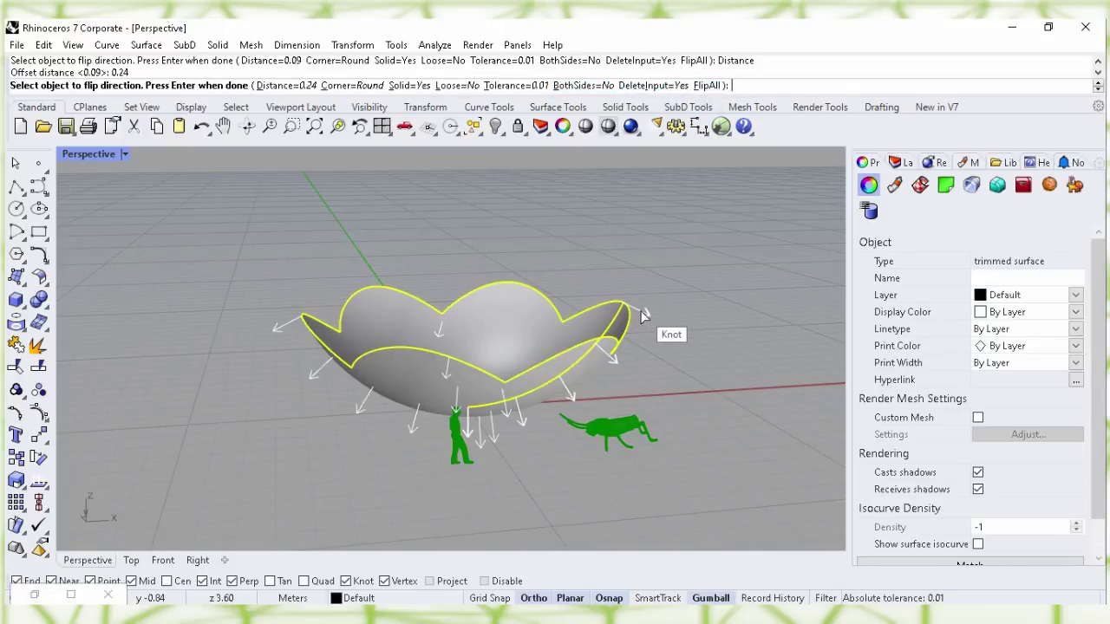
left_click(708, 85)
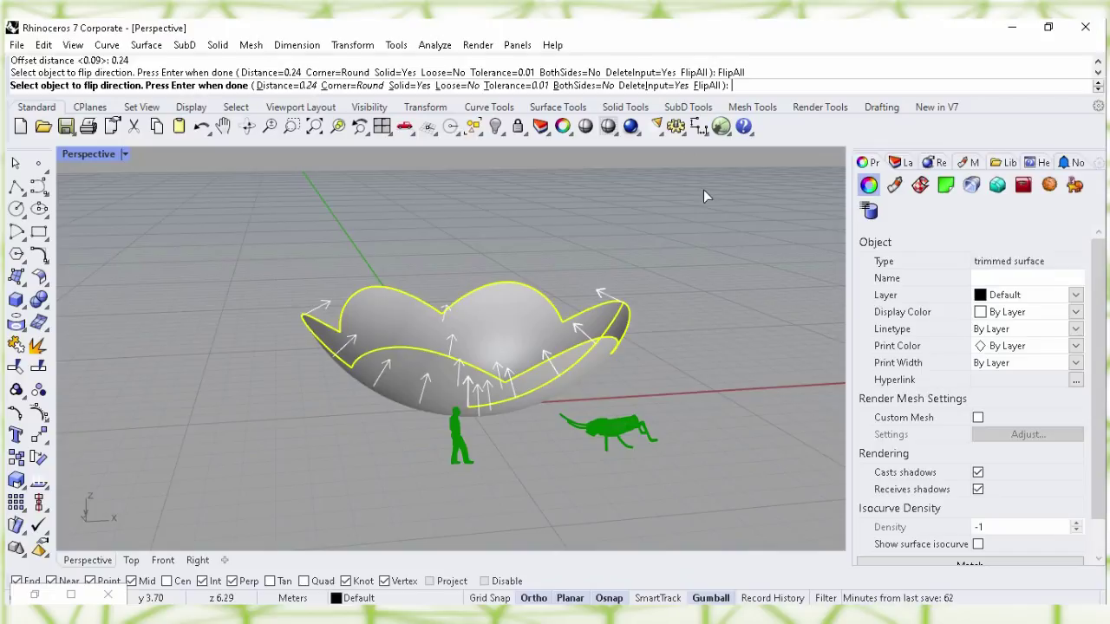
right_click(746, 86)
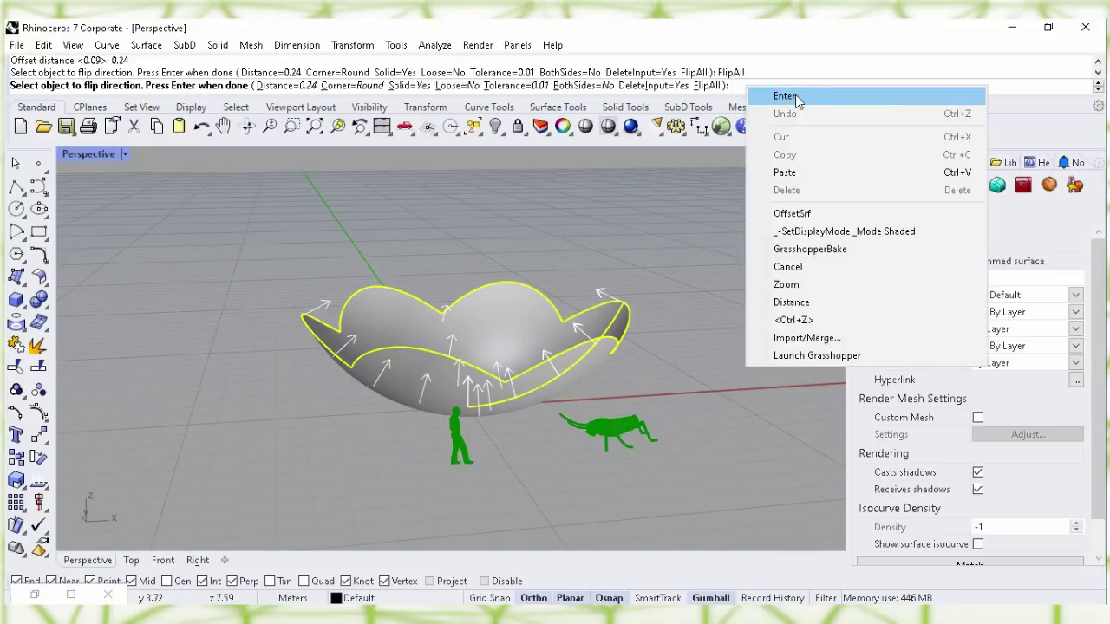
left_click(819, 97)
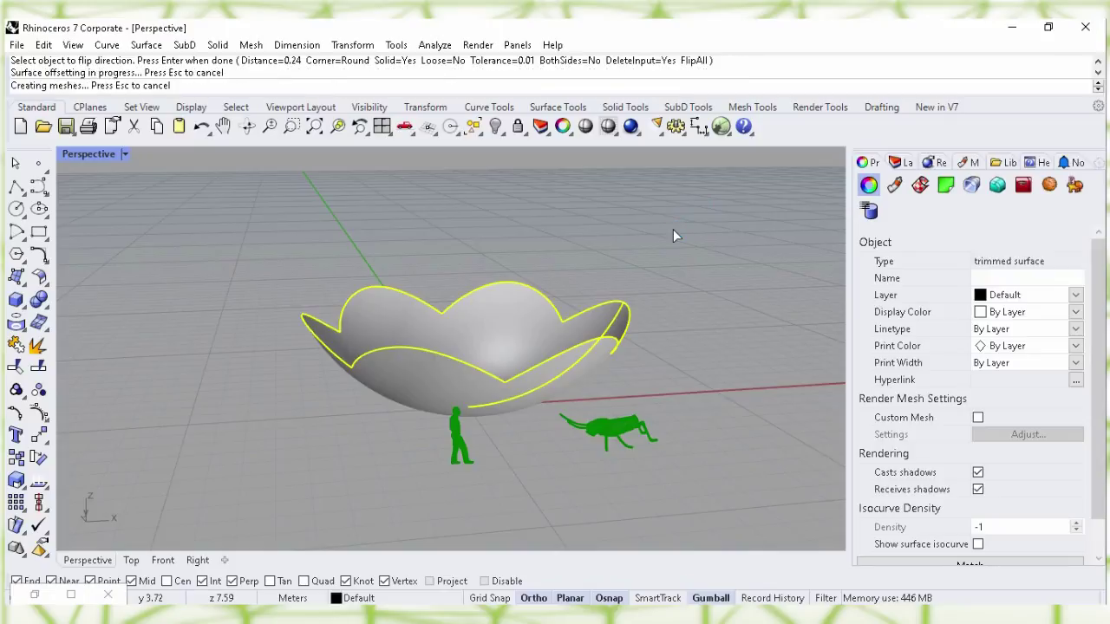
Set the Perspective viewport to Rendered display and inspect the thickened flower from several angles and up close.
right_click_drag(677, 256, 731, 254)
scroll(731, 254, "up", 2)
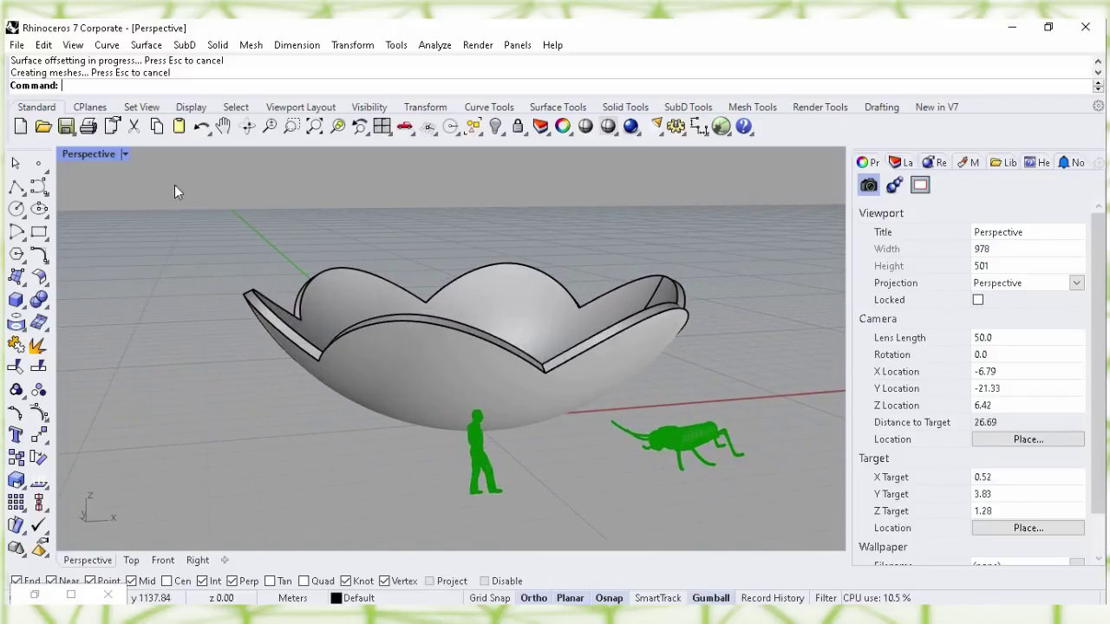
left_click(126, 154)
left_click(244, 109)
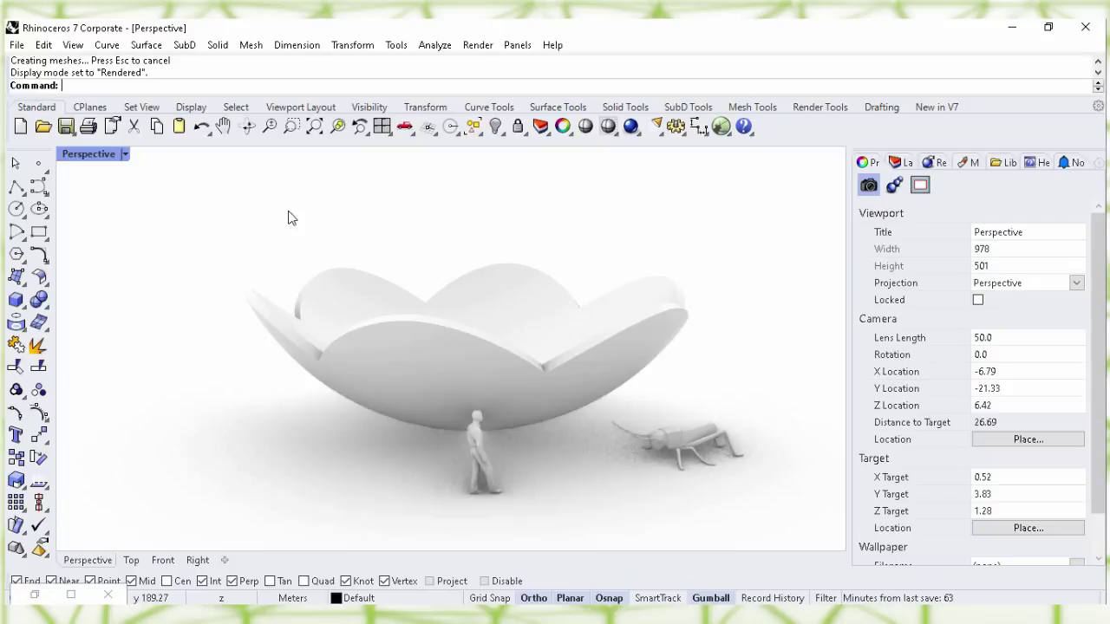
right_click_drag(476, 231, 324, 292)
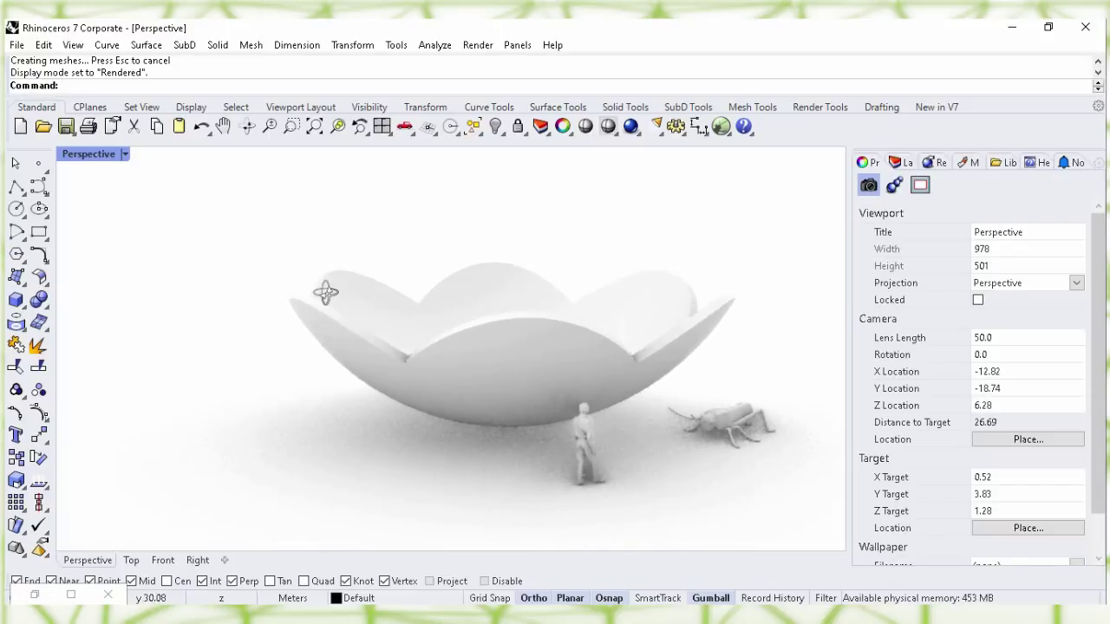
right_click_drag(423, 284, 526, 272)
right_click_drag(561, 325, 450, 323)
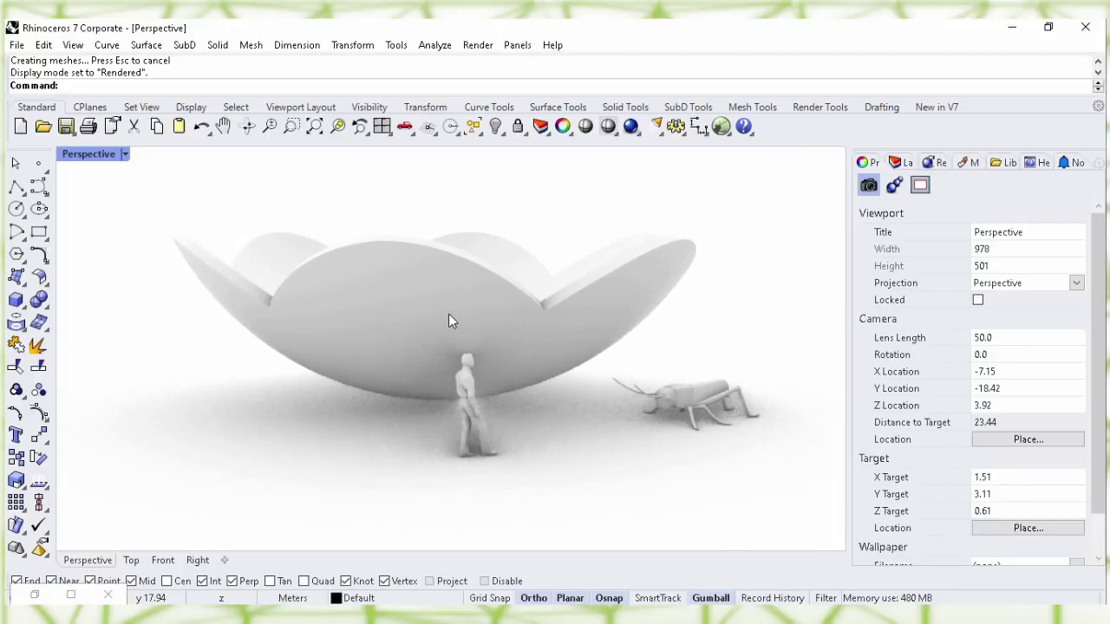
scroll(423, 305, "up", 2)
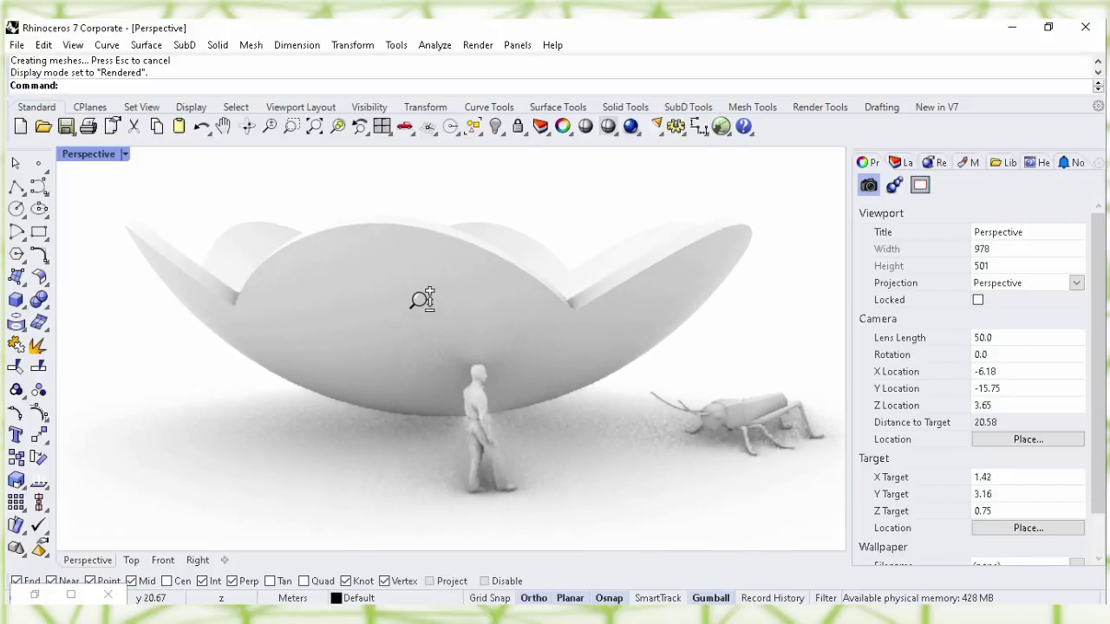